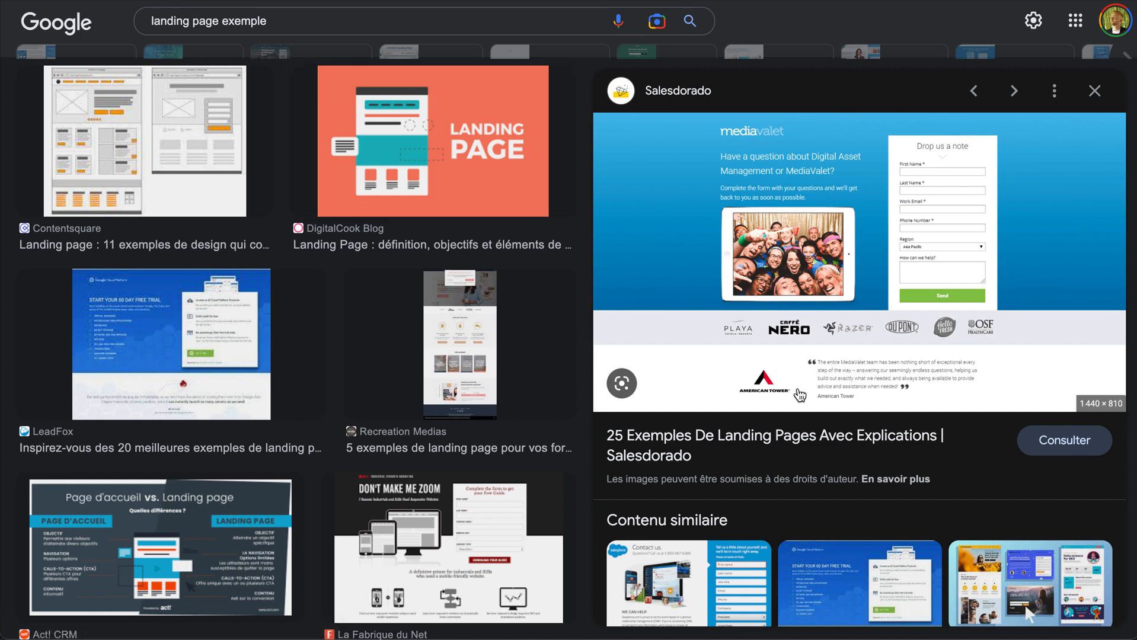
# - Examine landing page examples in the image results, previewing the "Don't Make Me Zoom" guide page and the Google Cloud Platform free trial page
pyautogui.scroll(-3, 801, 394)
pyautogui.scroll(2, 930, 238)
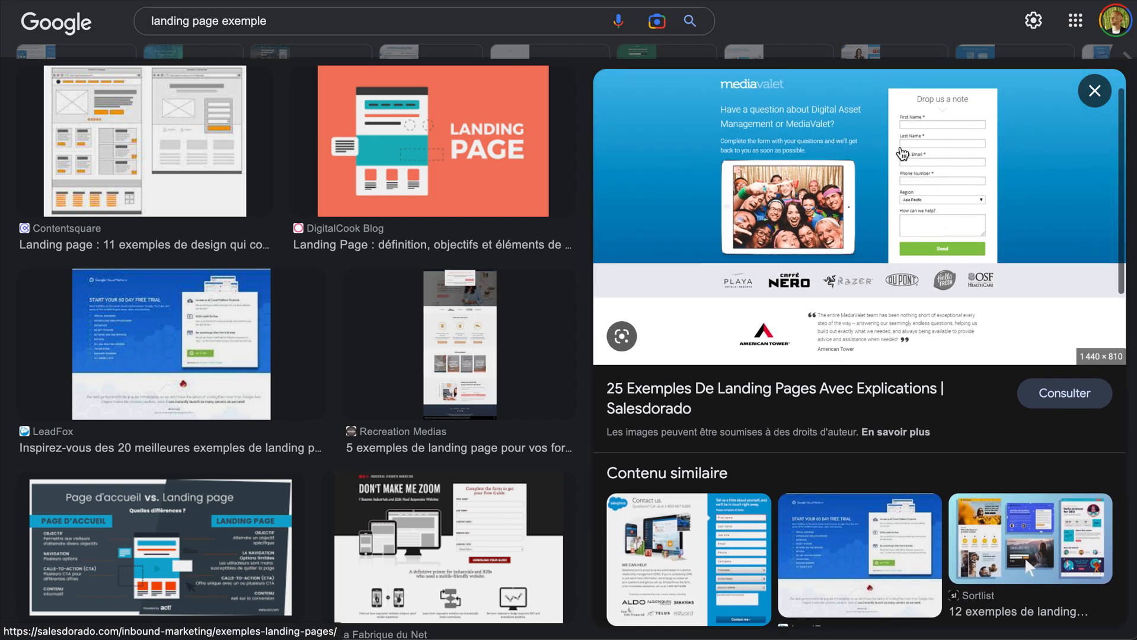
pyautogui.scroll(-2, 886, 323)
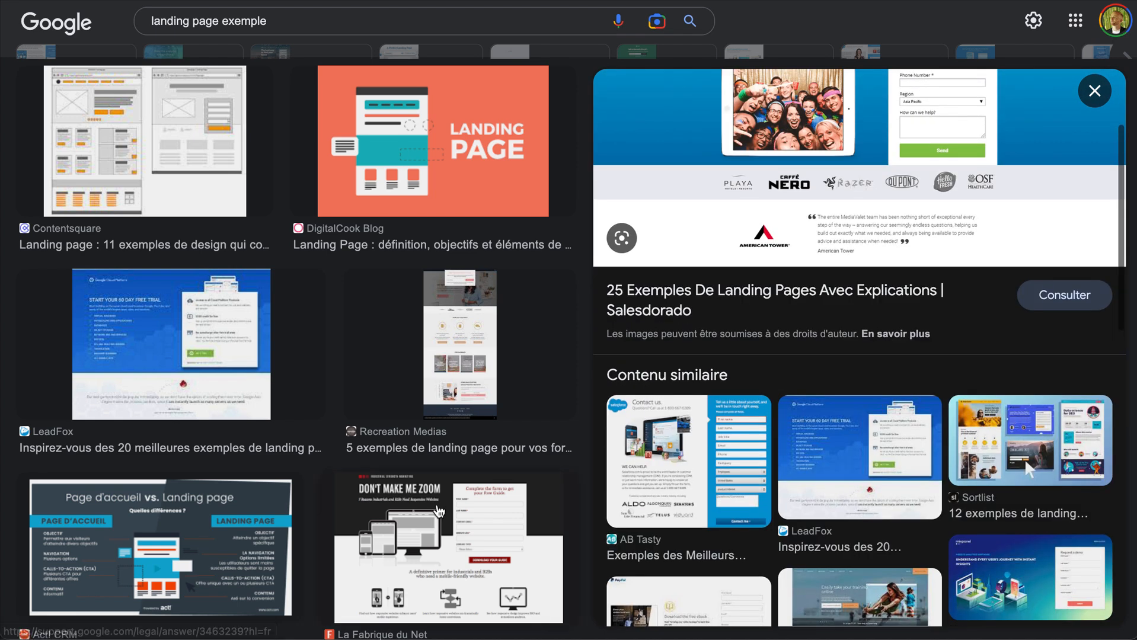
pyautogui.click(457, 497)
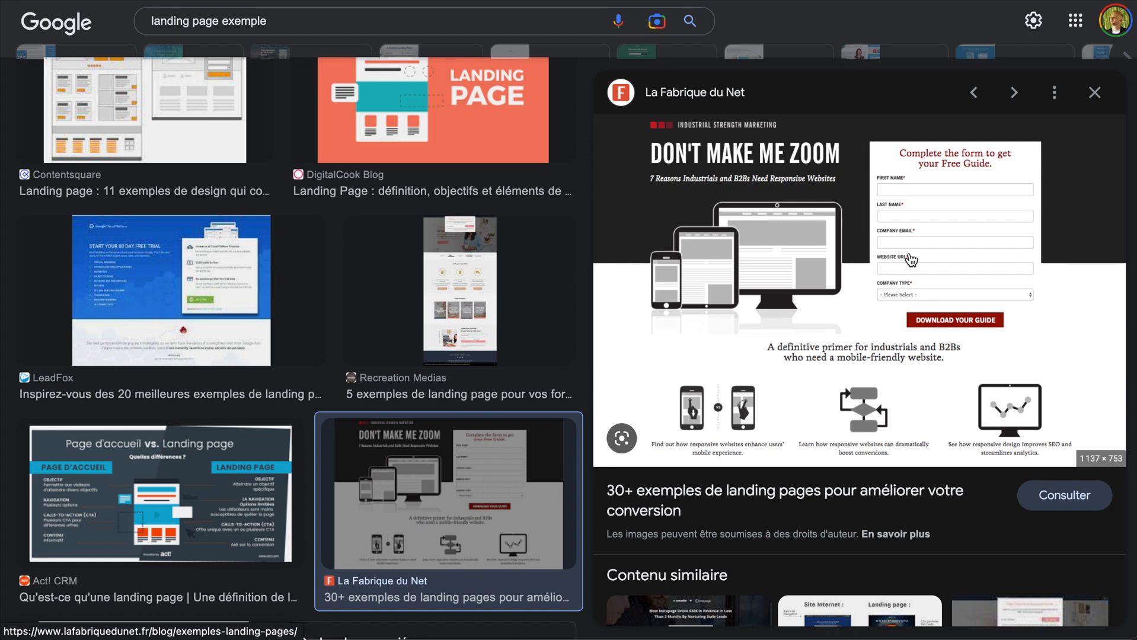
pyautogui.scroll(-4, 907, 300)
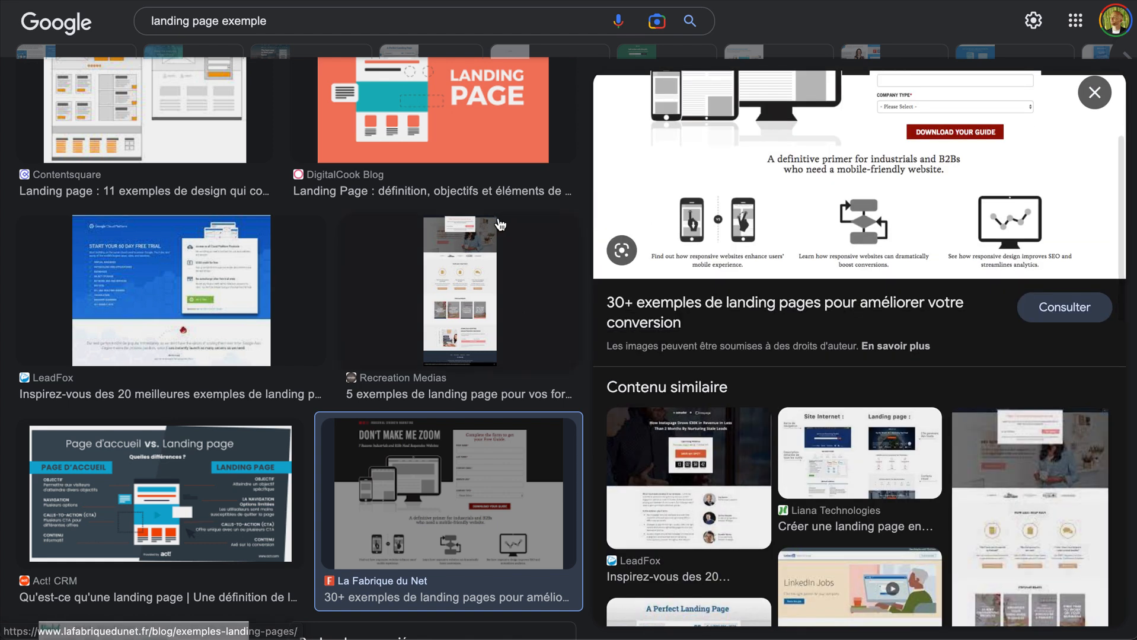
pyautogui.click(202, 299)
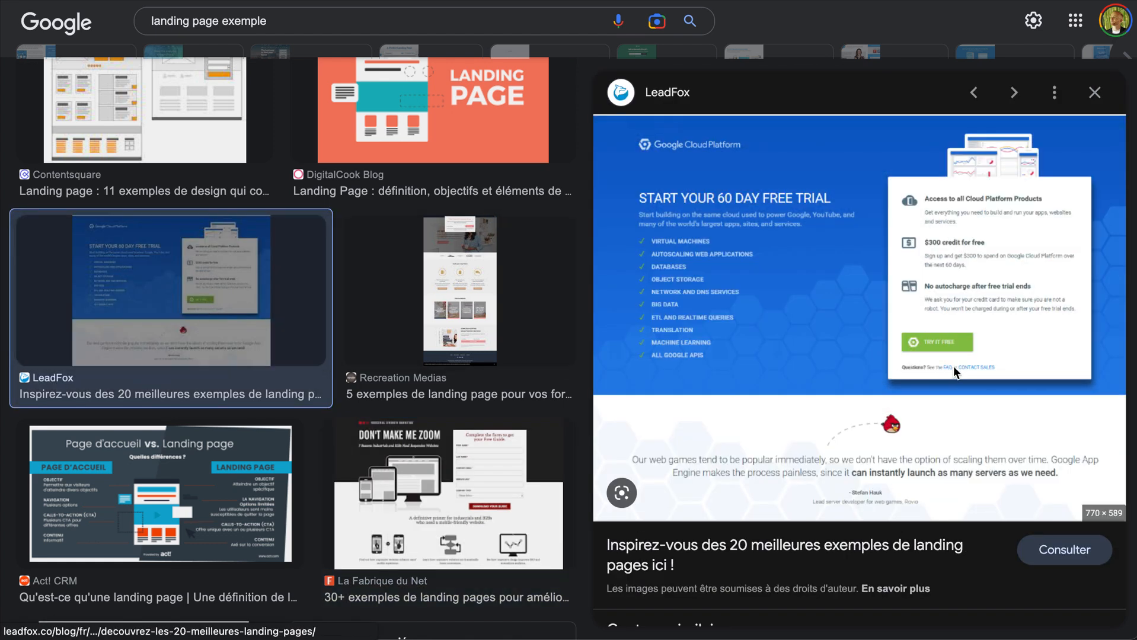
pyautogui.scroll(2, 304, 276)
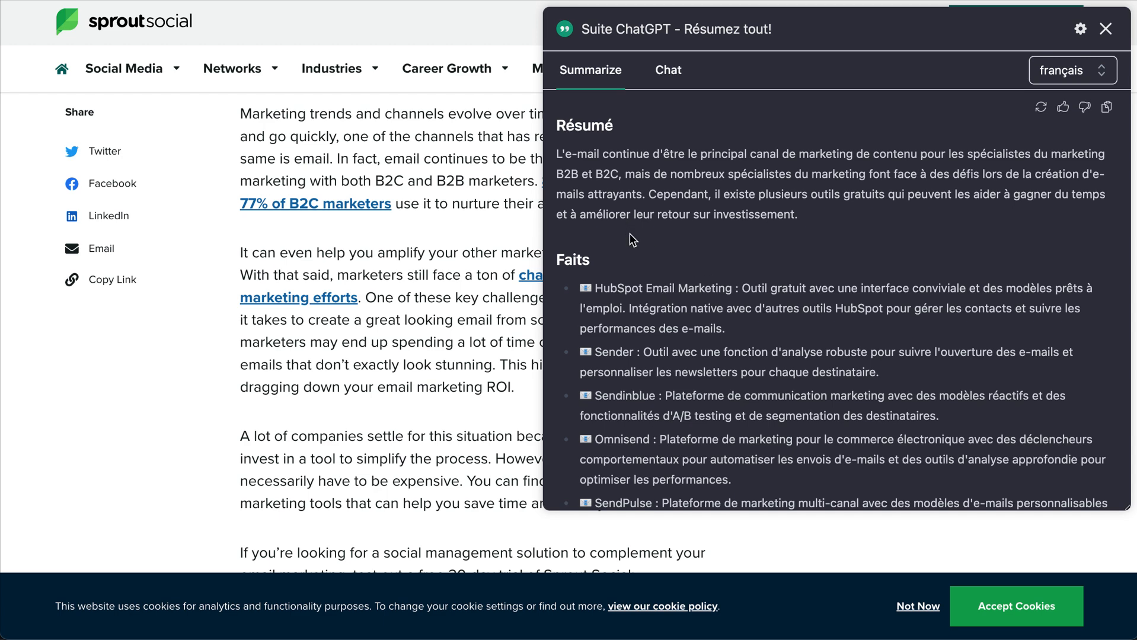
# - Read through the French summary of the Sprout Social article on free email marketing tools
pyautogui.scroll(-3, 674, 264)
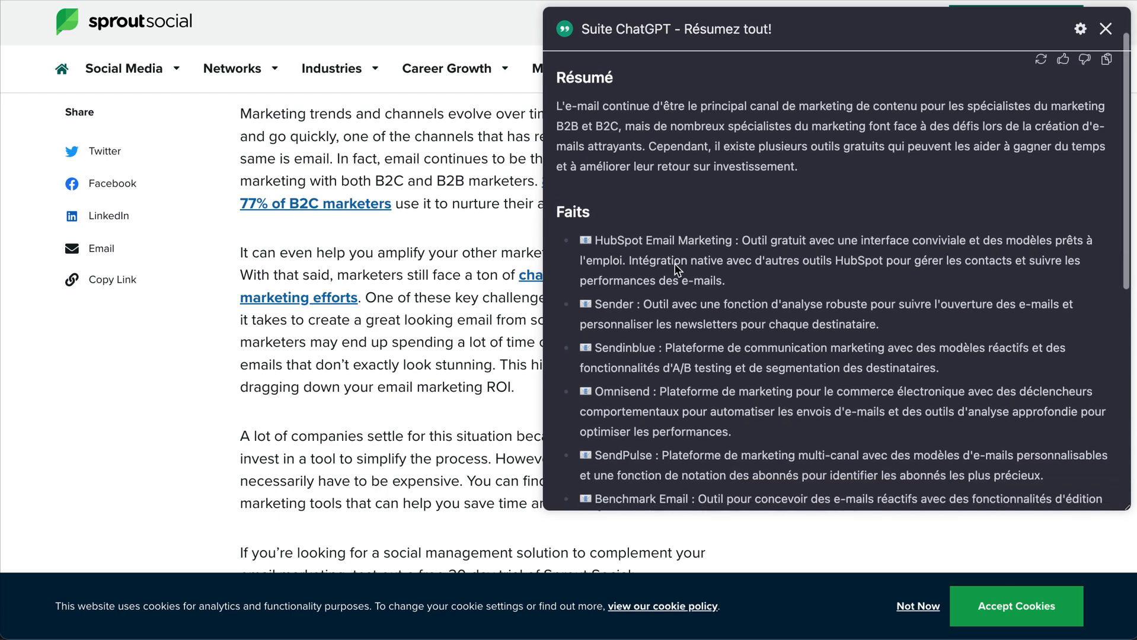
pyautogui.scroll(2, 675, 264)
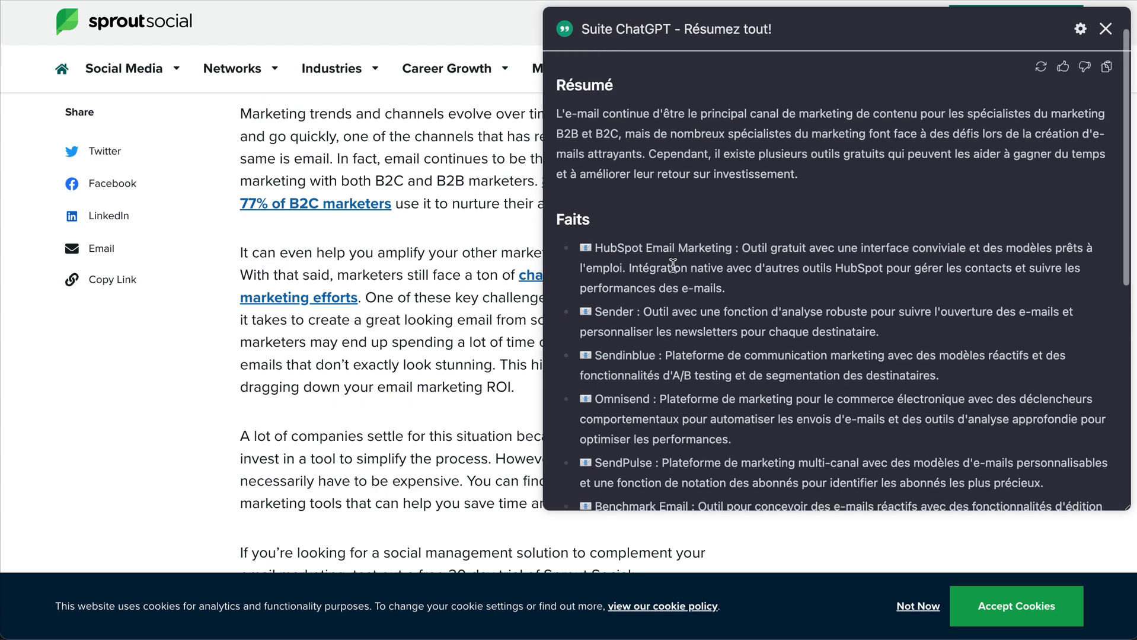
pyautogui.scroll(-1, 674, 264)
pyautogui.moveTo(595, 199); pyautogui.dragTo(1001, 503)
pyautogui.click(811, 243)
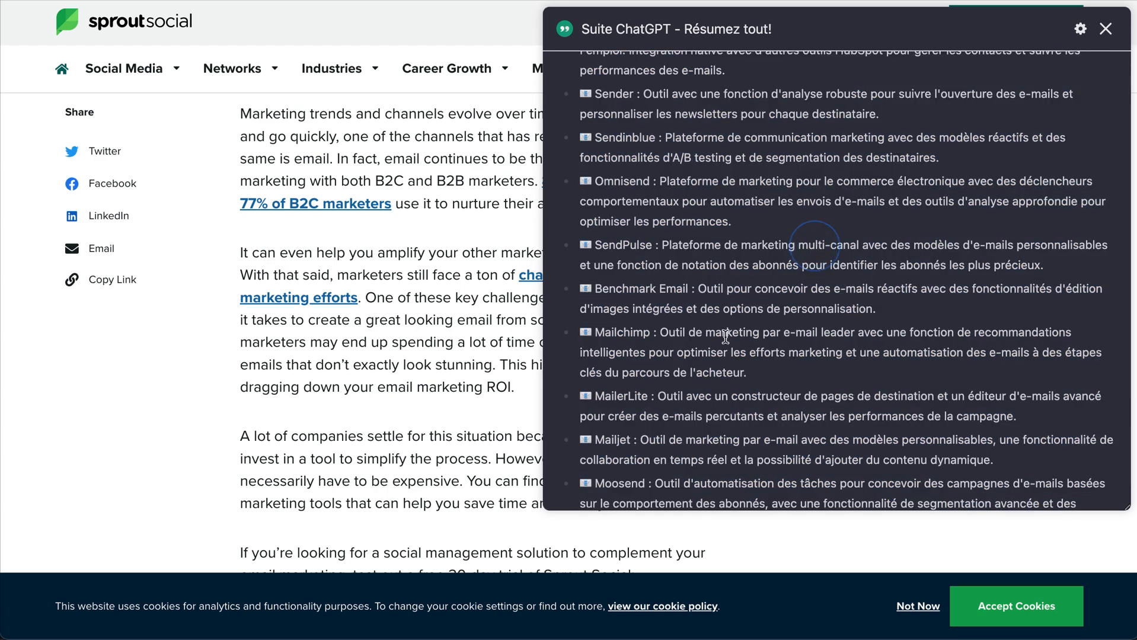
pyautogui.moveTo(691, 289); pyautogui.dragTo(659, 290)
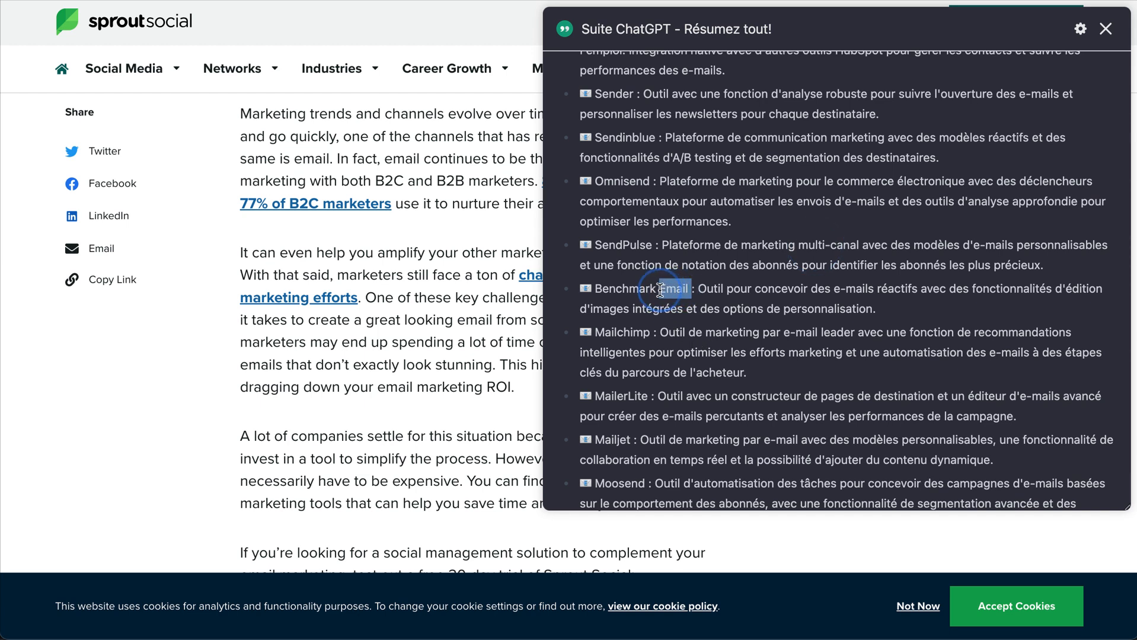
pyautogui.click(828, 273)
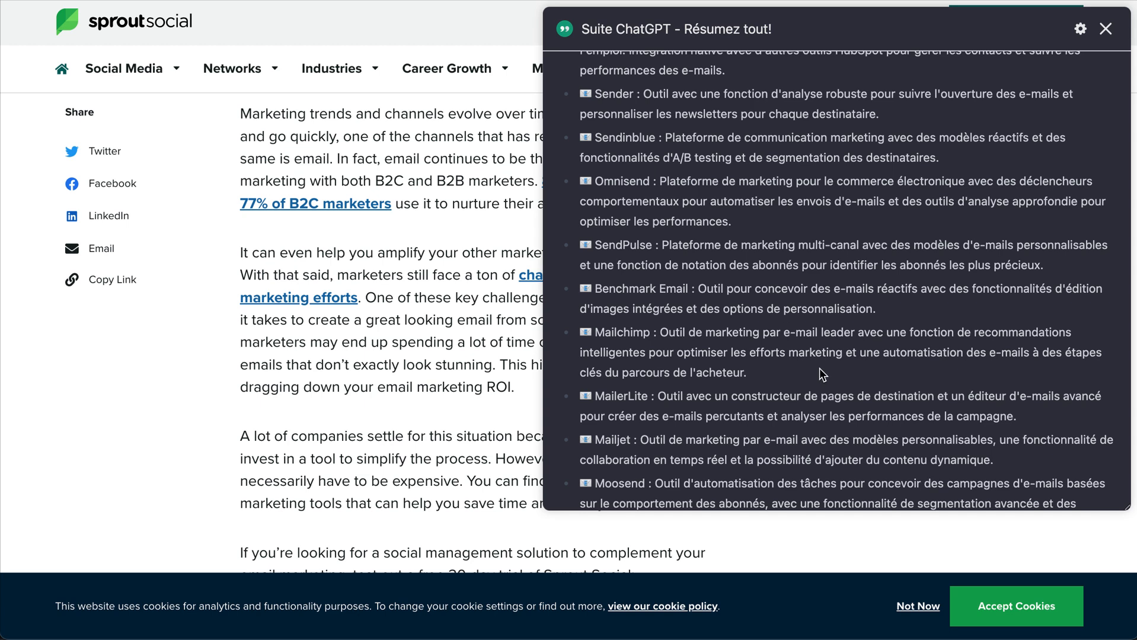
pyautogui.scroll(1, 617, 116)
pyautogui.moveTo(596, 100); pyautogui.dragTo(1002, 466)
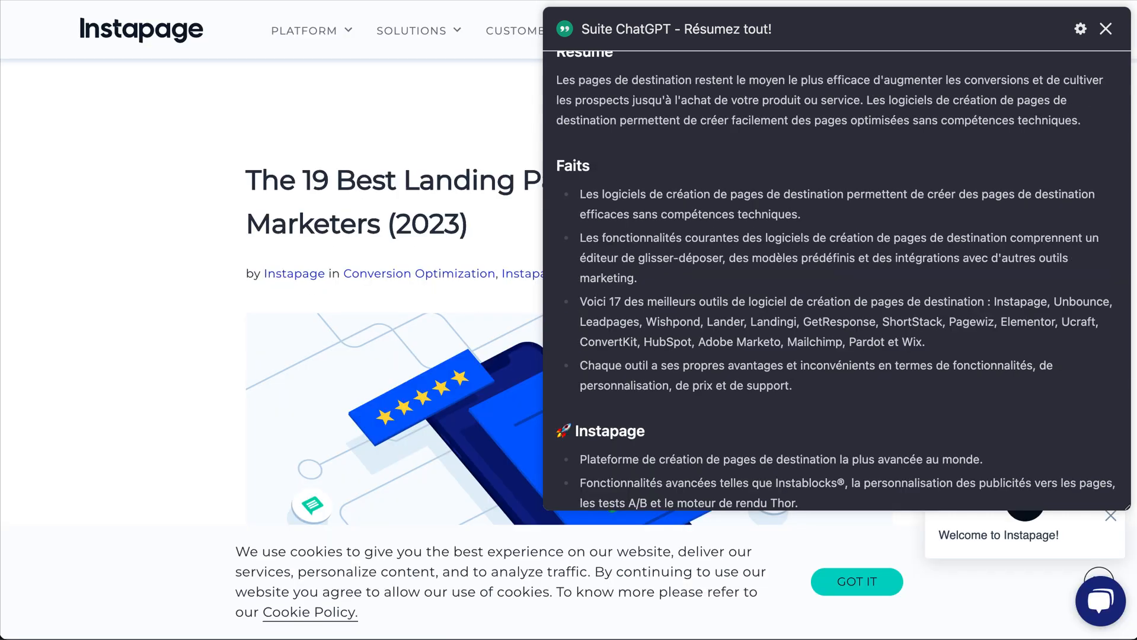
# - Read the French summary of Instapage's landing page software article, focusing on the list of recommended tools
pyautogui.scroll(-2, 812, 363)
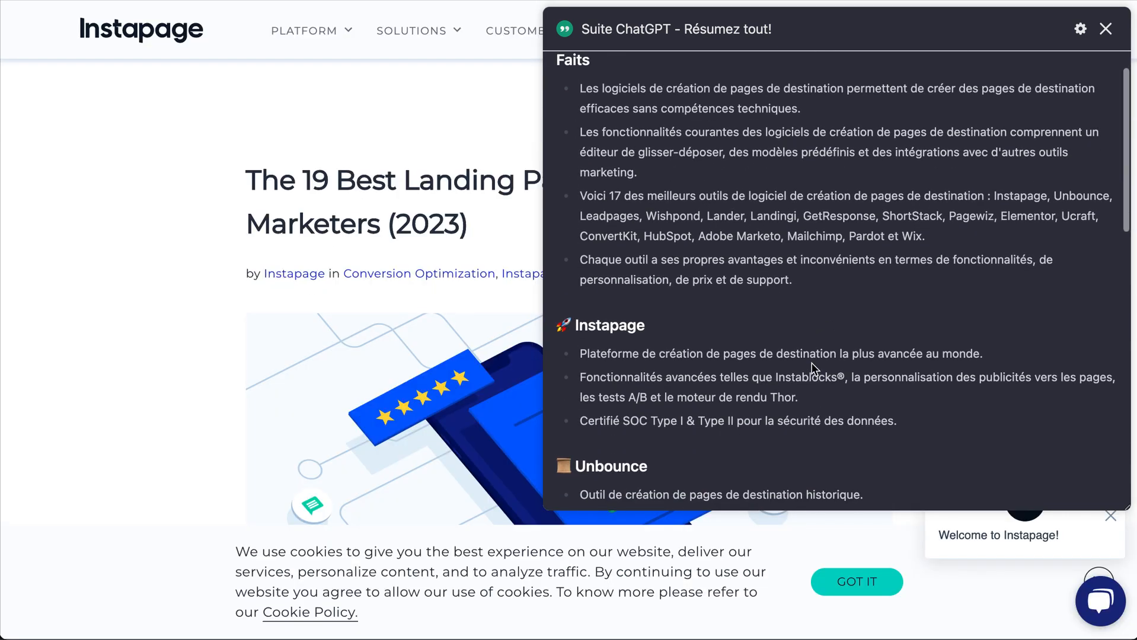
pyautogui.scroll(2, 813, 362)
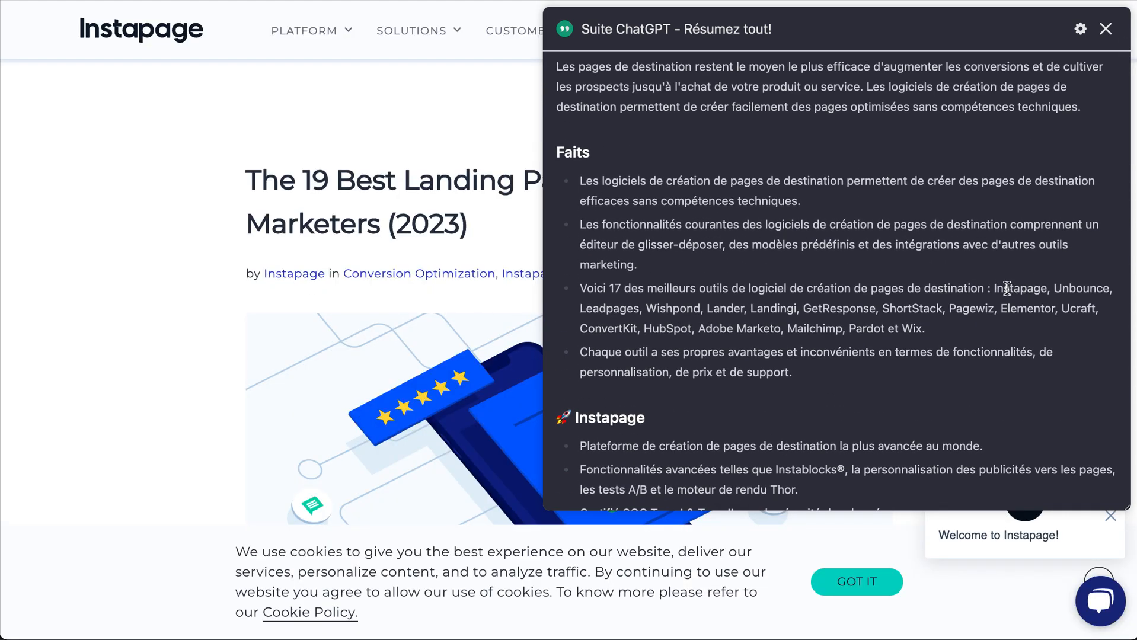
pyautogui.moveTo(992, 288); pyautogui.dragTo(1079, 329)
pyautogui.click(591, 310)
pyautogui.moveTo(995, 288); pyautogui.dragTo(1038, 343)
pyautogui.click(972, 330)
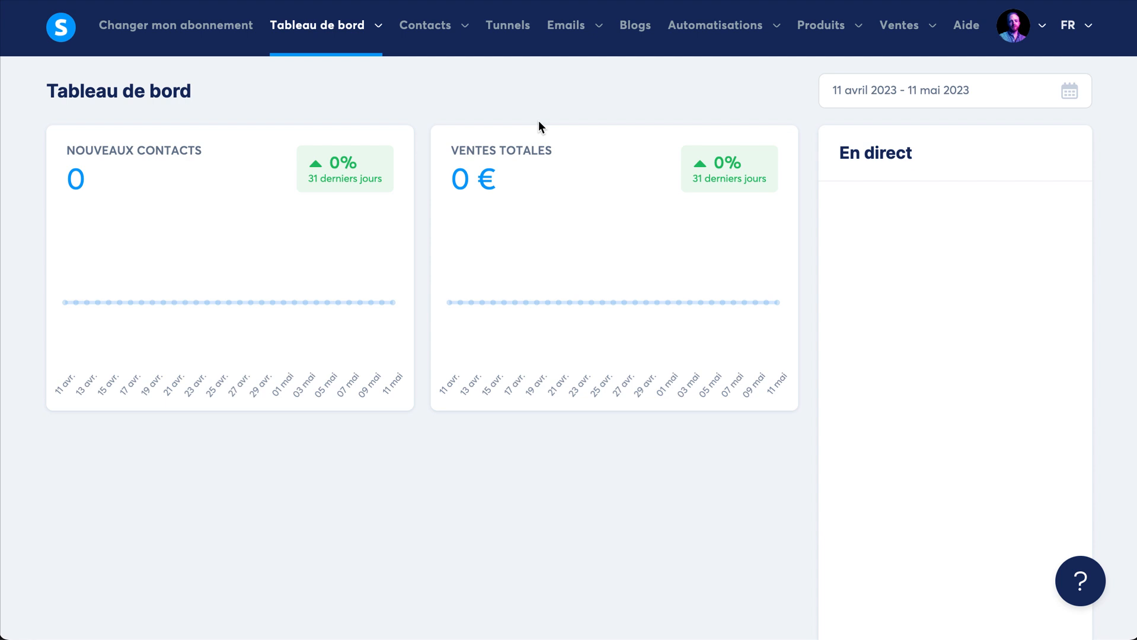
# - Create a sales funnel named "Landing" with the "Créer une audience" objective and save it
pyautogui.click(516, 37)
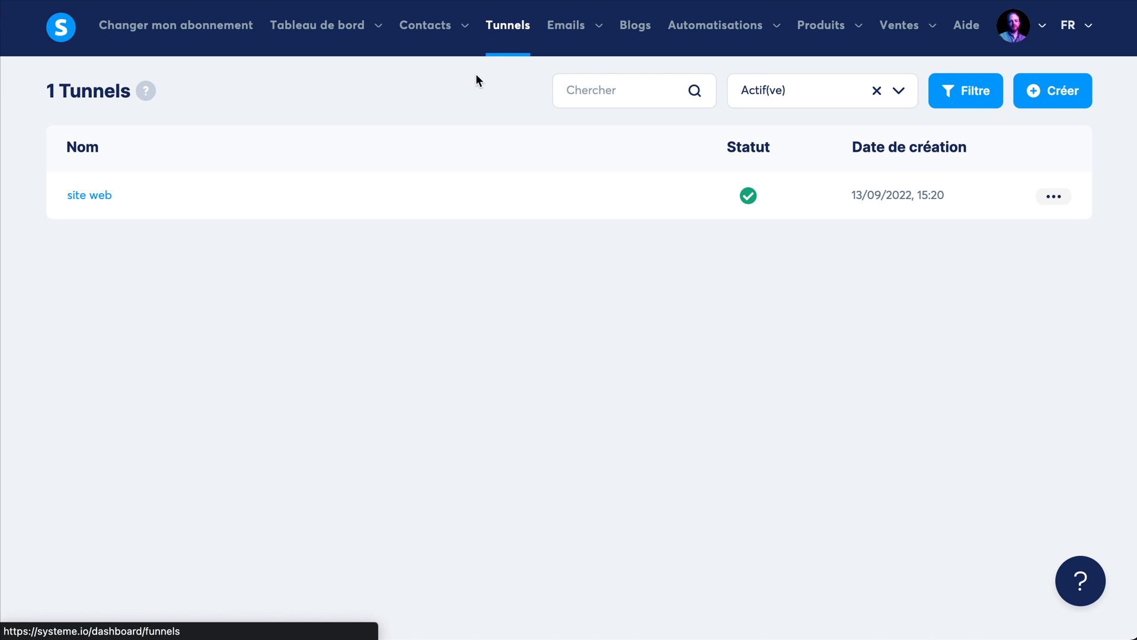
pyautogui.click(1055, 94)
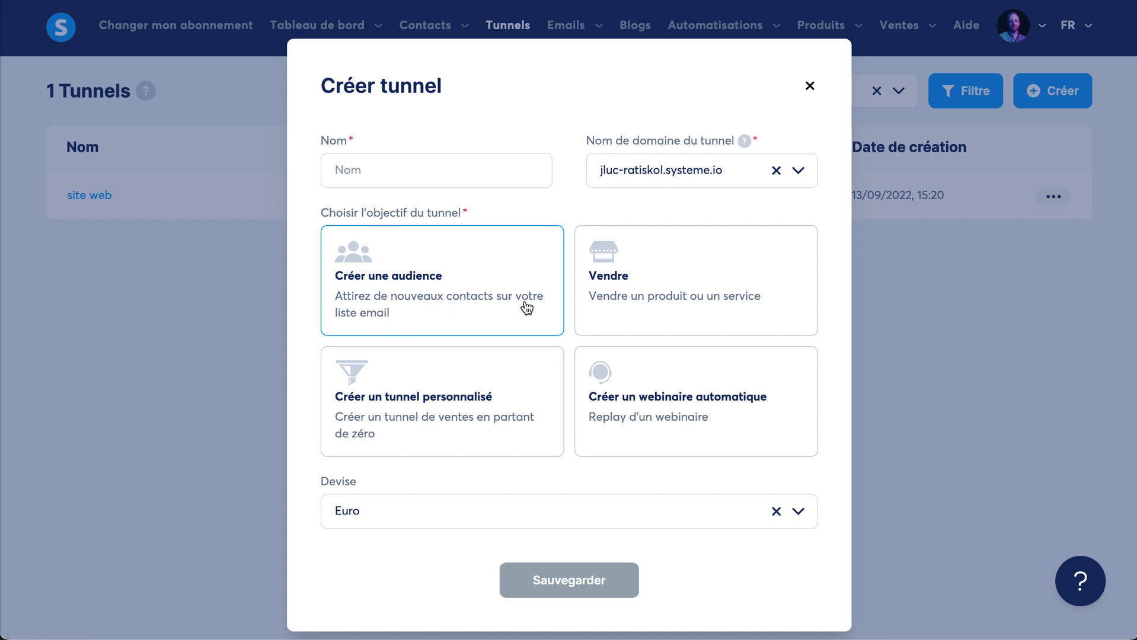
pyautogui.click(392, 162)
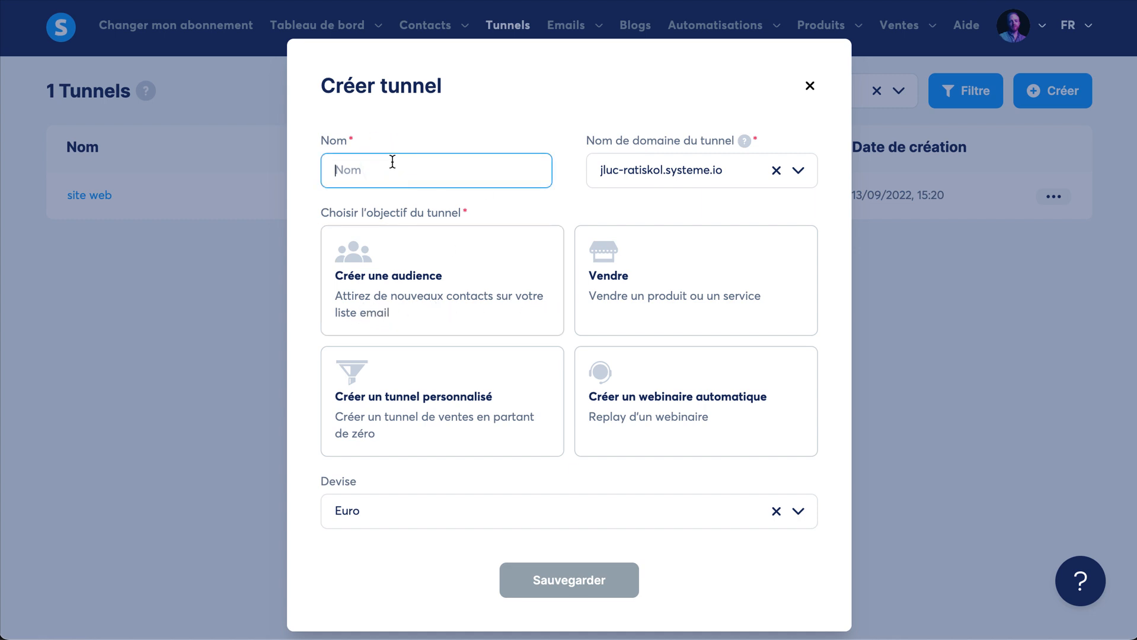
pyautogui.write('Landing')
pyautogui.click(652, 178)
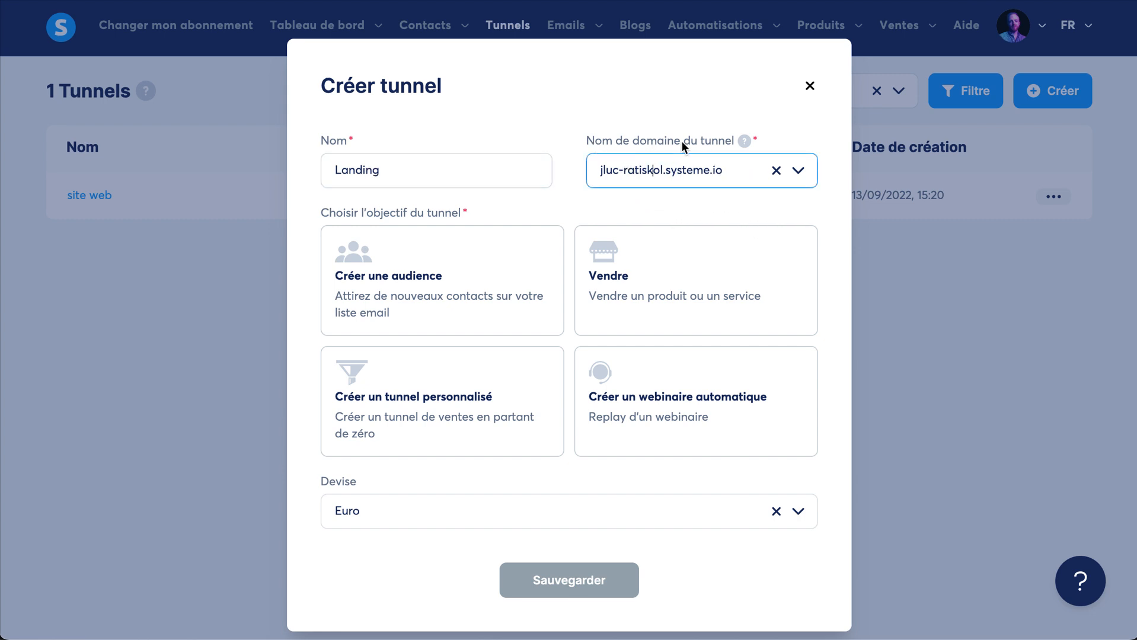
pyautogui.click(652, 119)
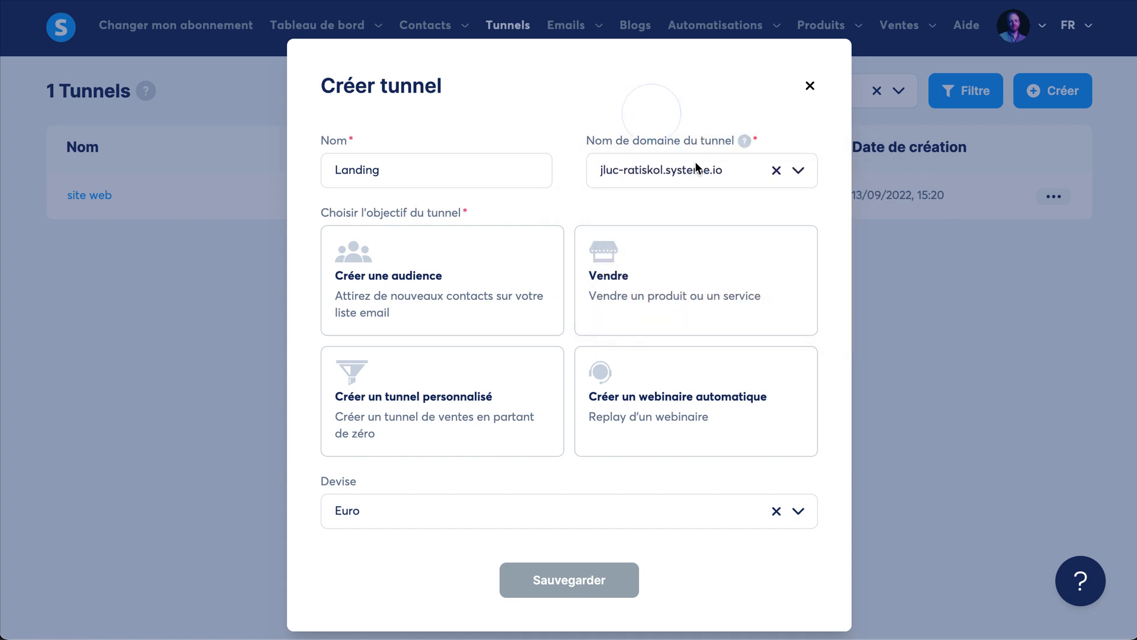
pyautogui.click(678, 235)
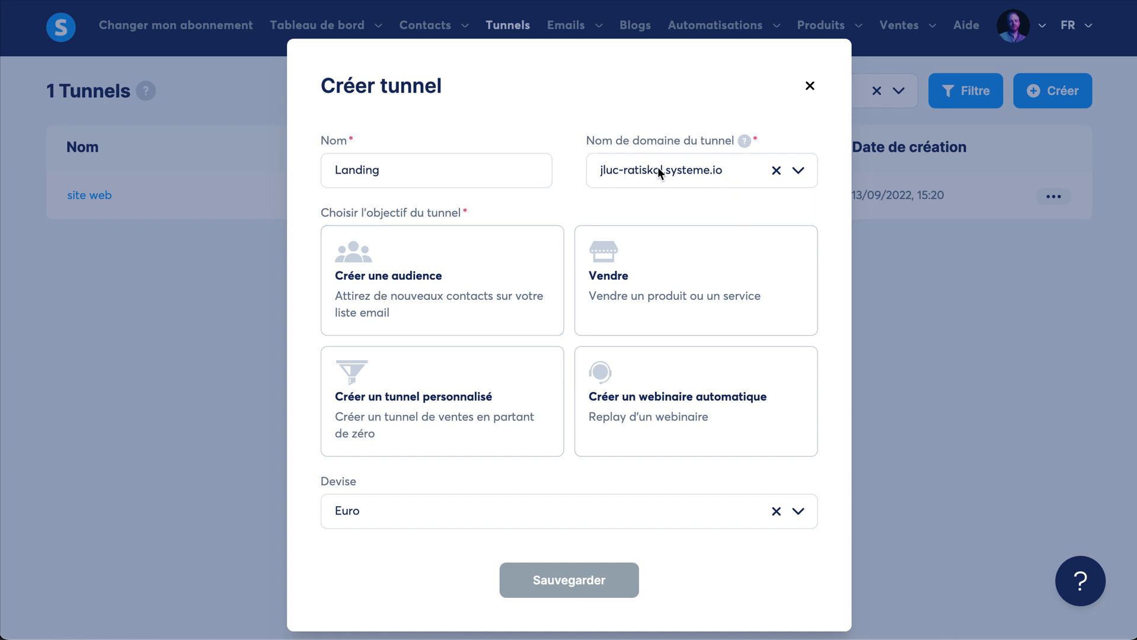
pyautogui.click(393, 284)
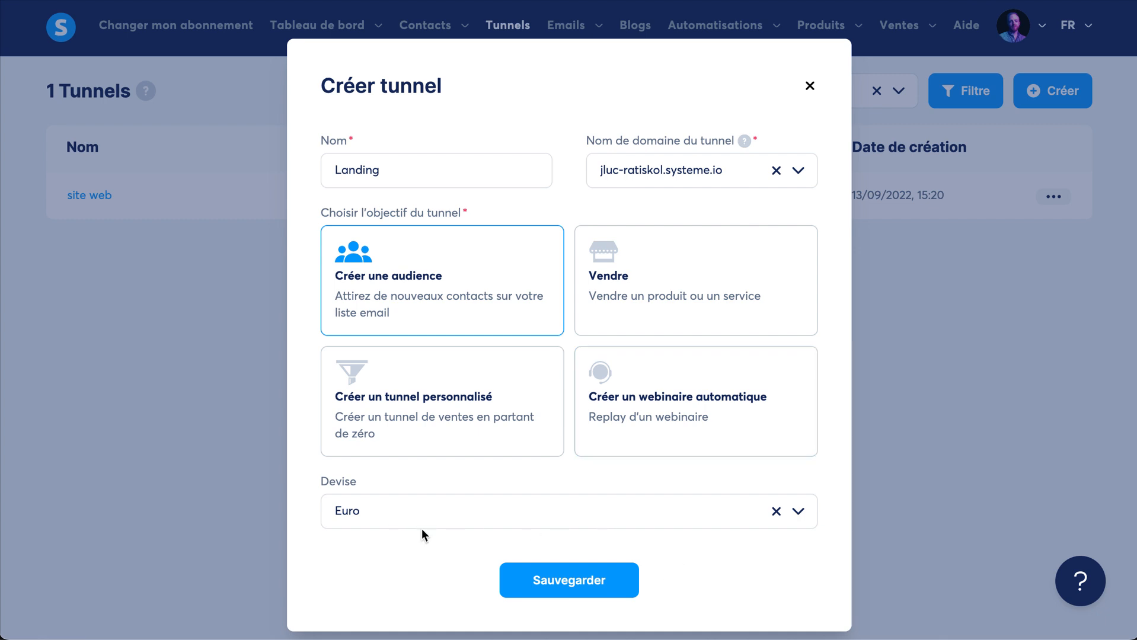
pyautogui.click(573, 593)
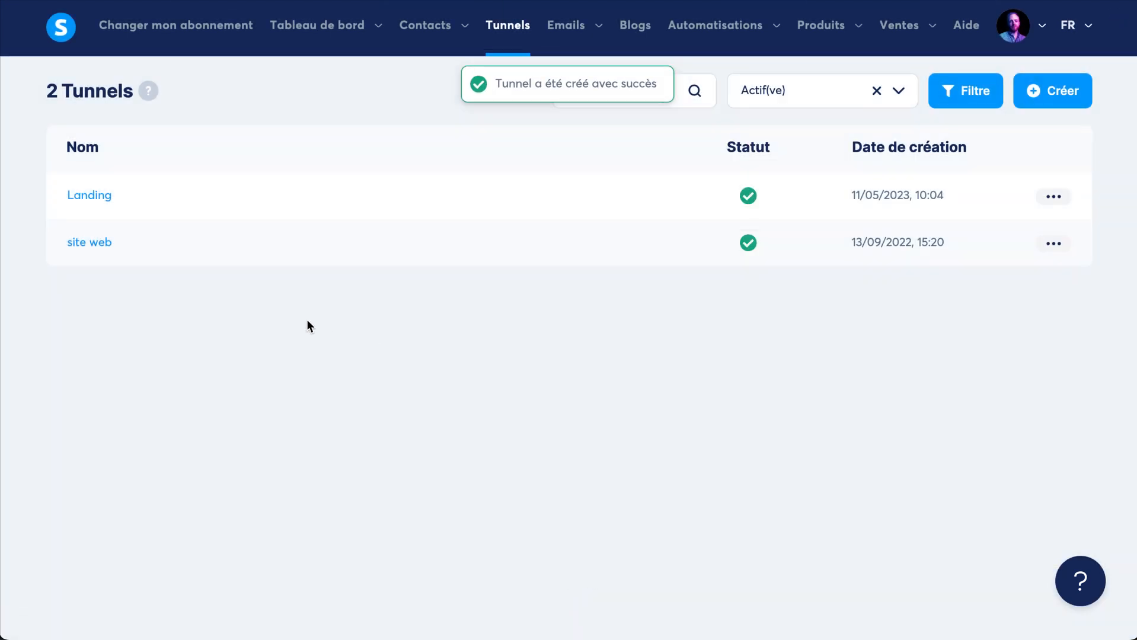
# - Open the Landing funnel and browse the templates offered for its capture page
pyautogui.click(90, 202)
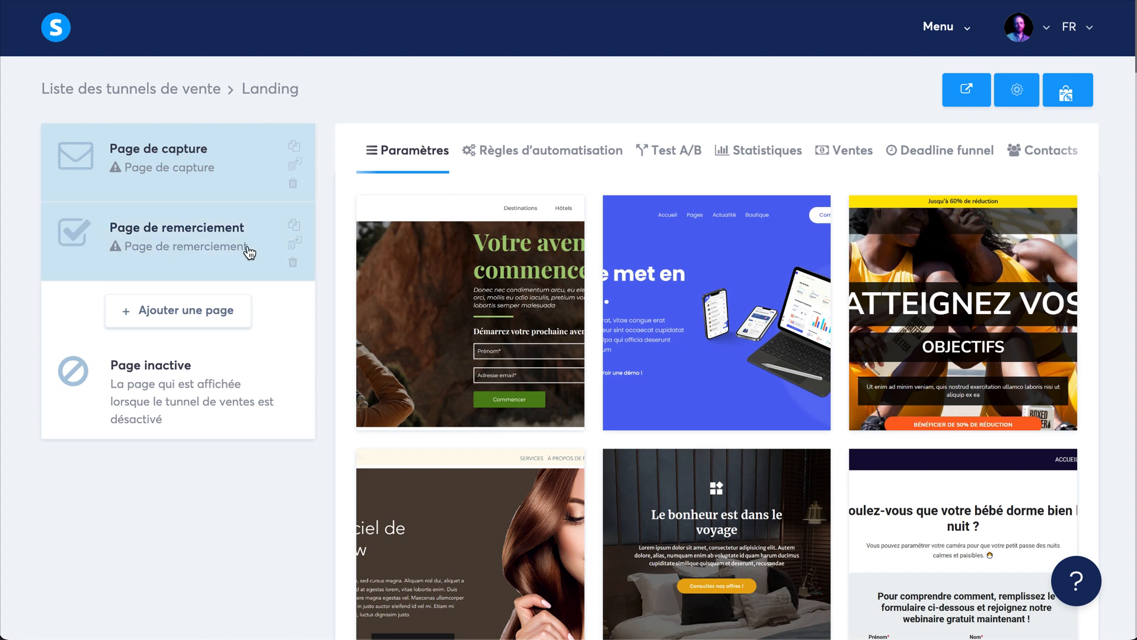
pyautogui.scroll(-1, 539, 327)
pyautogui.scroll(-2, 539, 327)
pyautogui.scroll(-9, 762, 339)
pyautogui.scroll(-5, 759, 340)
pyautogui.scroll(-8, 758, 340)
pyautogui.scroll(-20, 758, 341)
pyautogui.scroll(8, 758, 342)
pyautogui.scroll(18, 757, 342)
pyautogui.scroll(15, 756, 343)
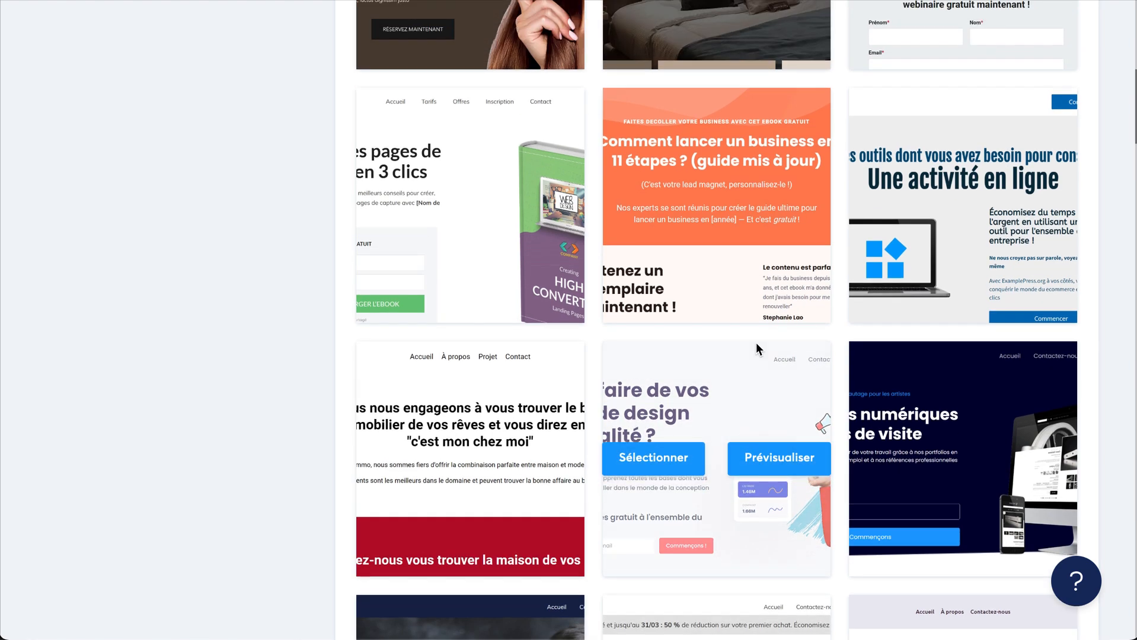
pyautogui.scroll(11, 756, 343)
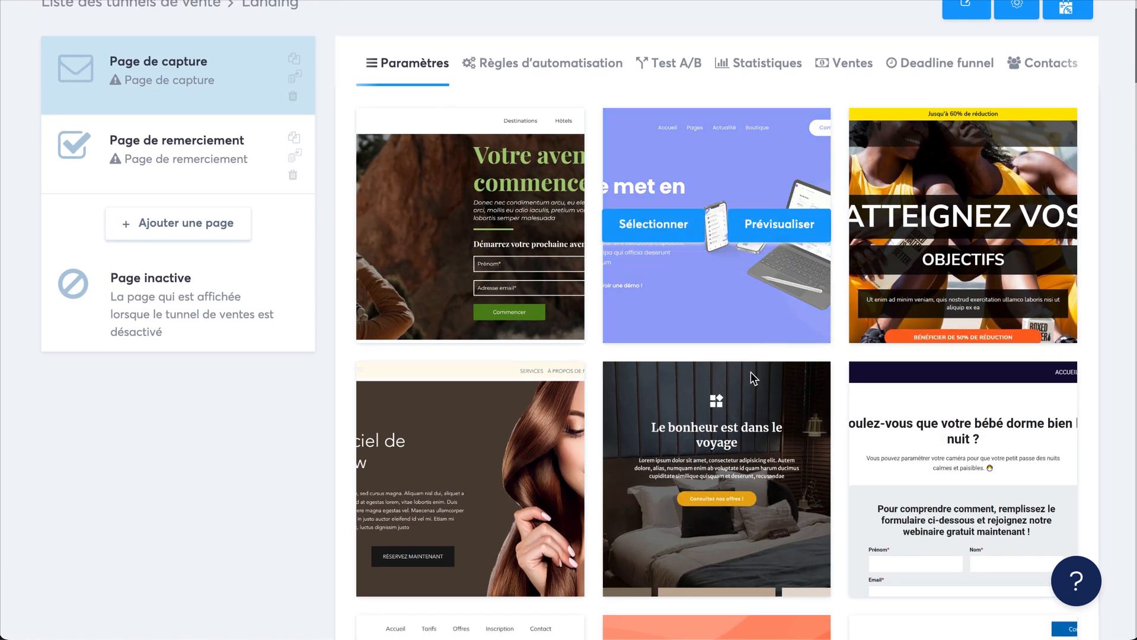
pyautogui.scroll(-6, 854, 489)
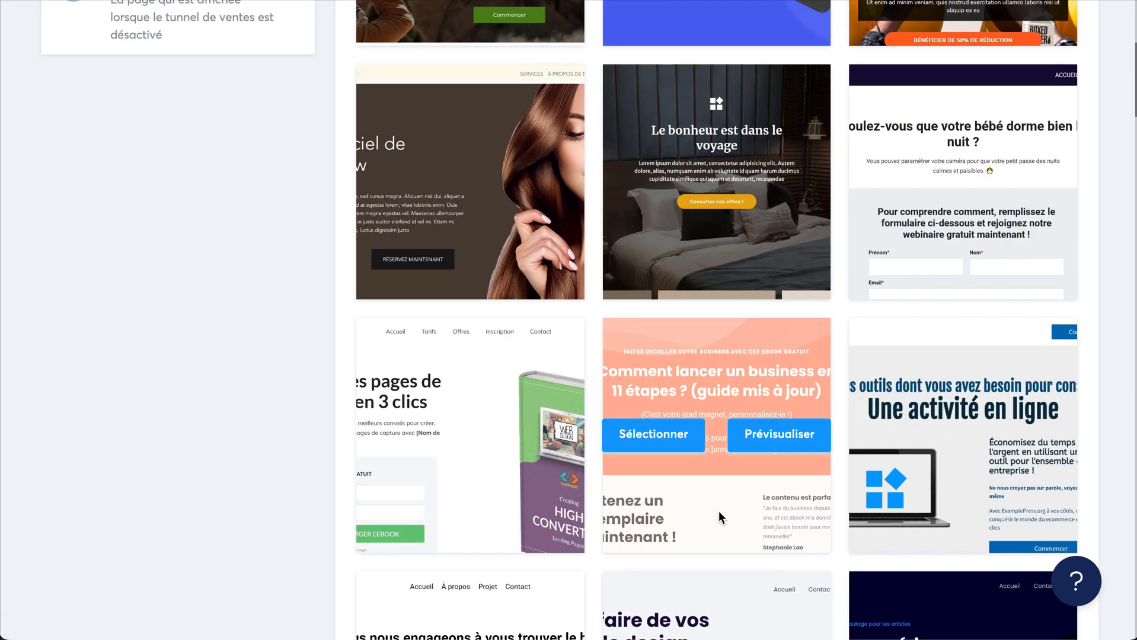
# - Preview the ebook template "Créez des pages de capture en 3 clics" and select it for the capture page
pyautogui.moveTo(525, 439)
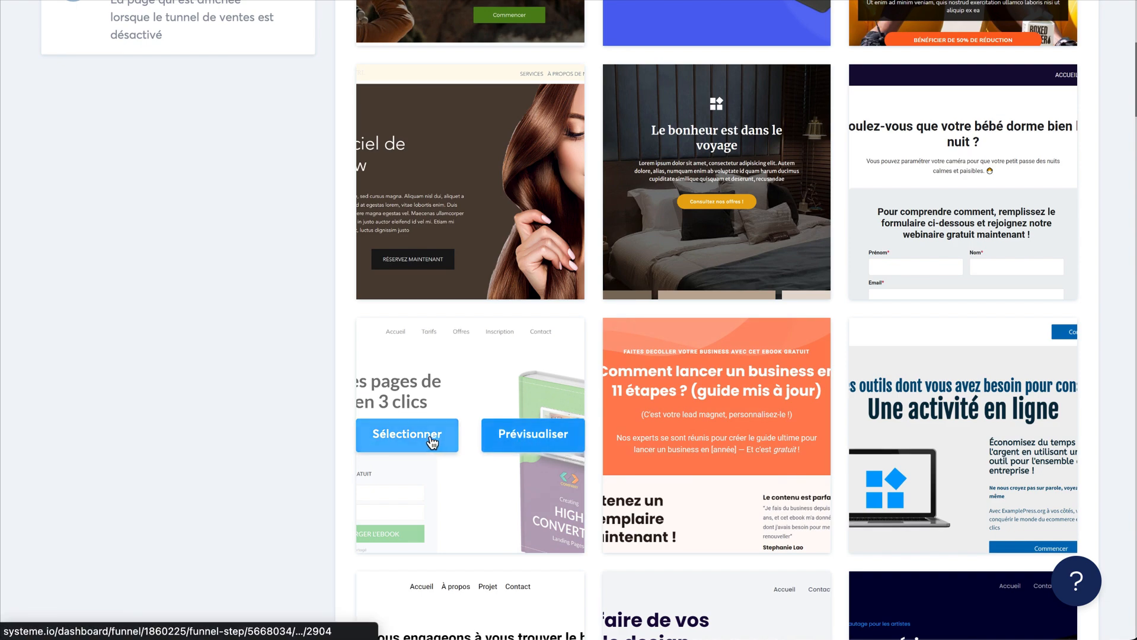
pyautogui.click(528, 437)
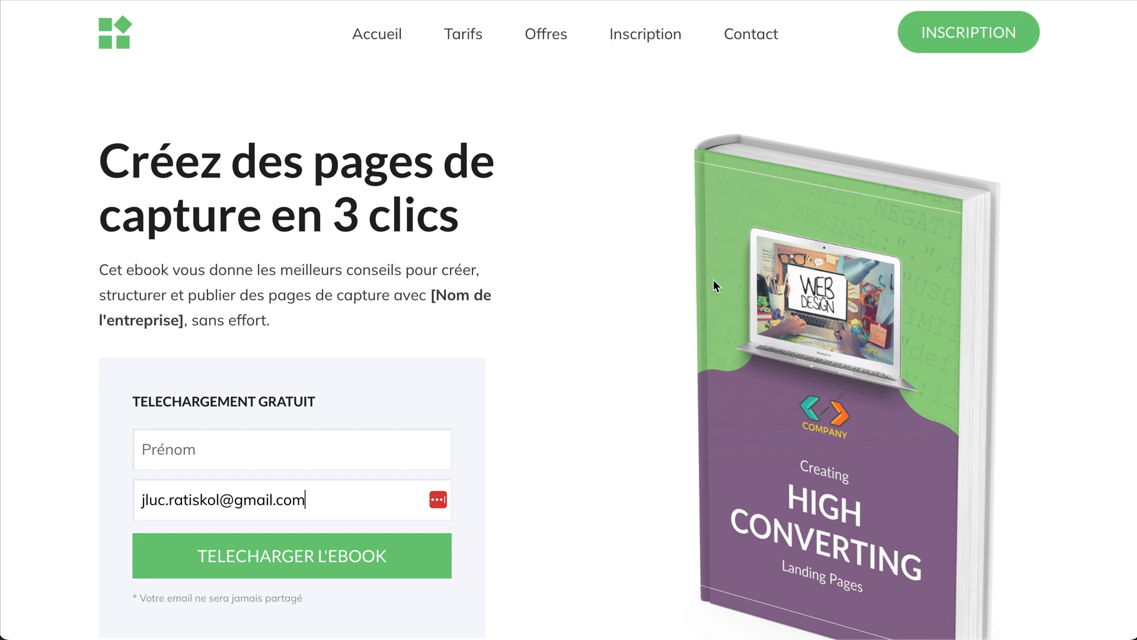
pyautogui.scroll(-3, 713, 284)
pyautogui.scroll(3, 662, 228)
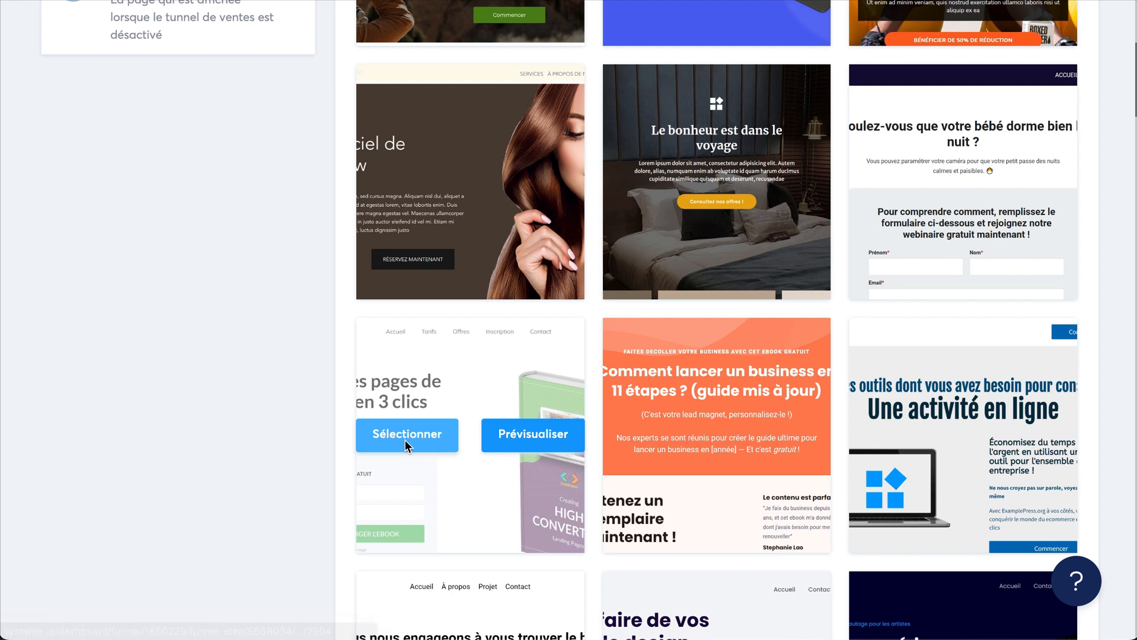
pyautogui.click(407, 445)
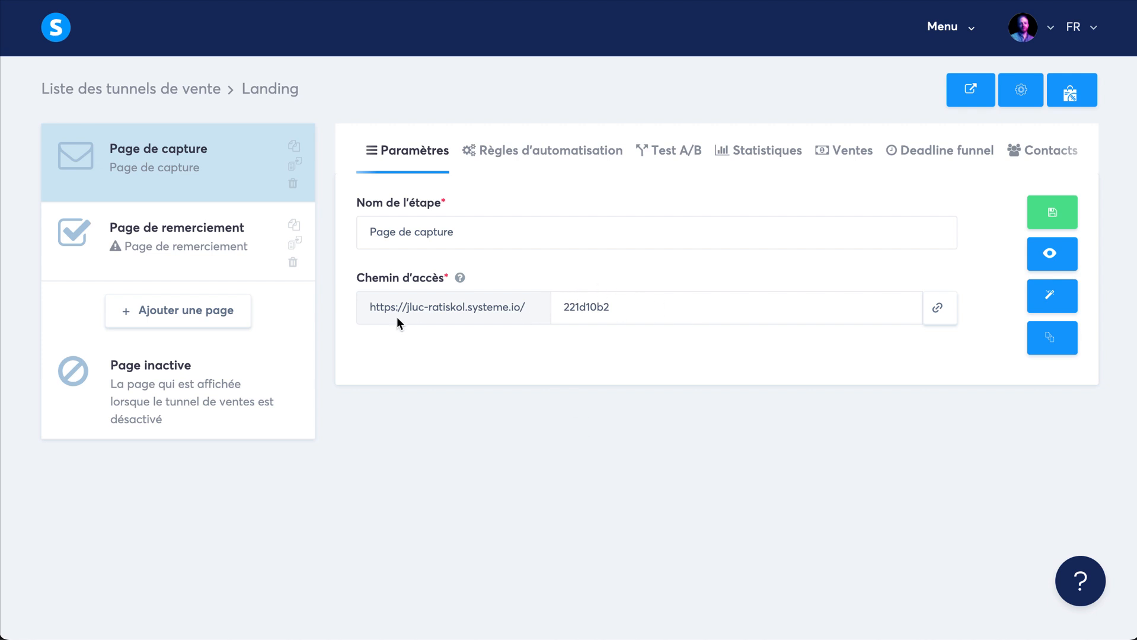
# - Set the capture page's access path to "landing1" and save the funnel step
pyautogui.moveTo(665, 313); pyautogui.dragTo(503, 311)
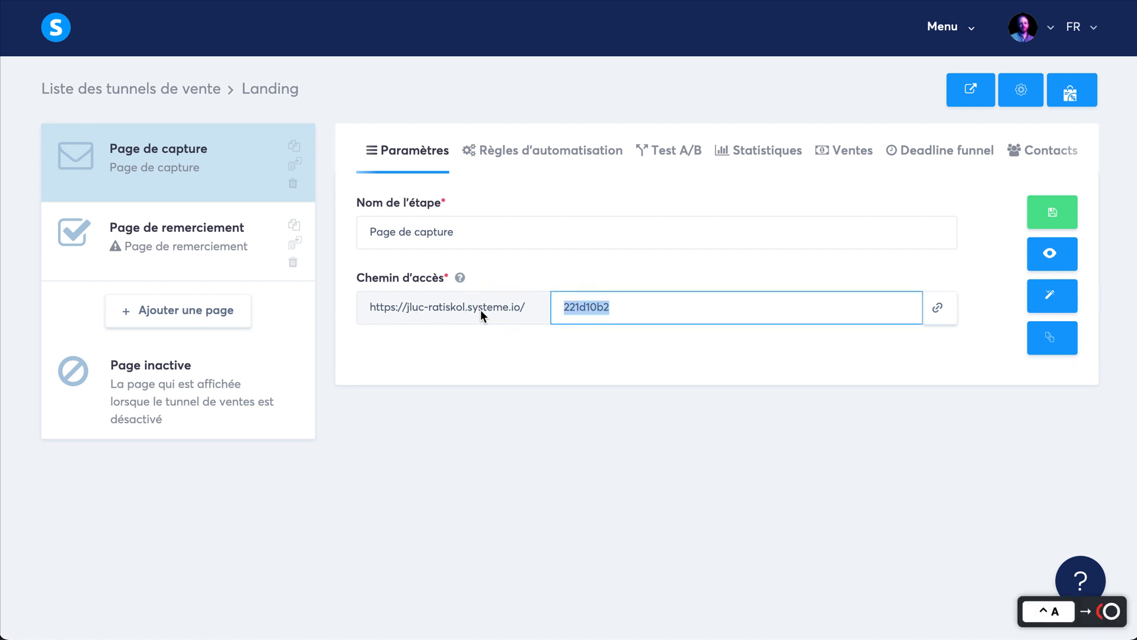
pyautogui.click(600, 306)
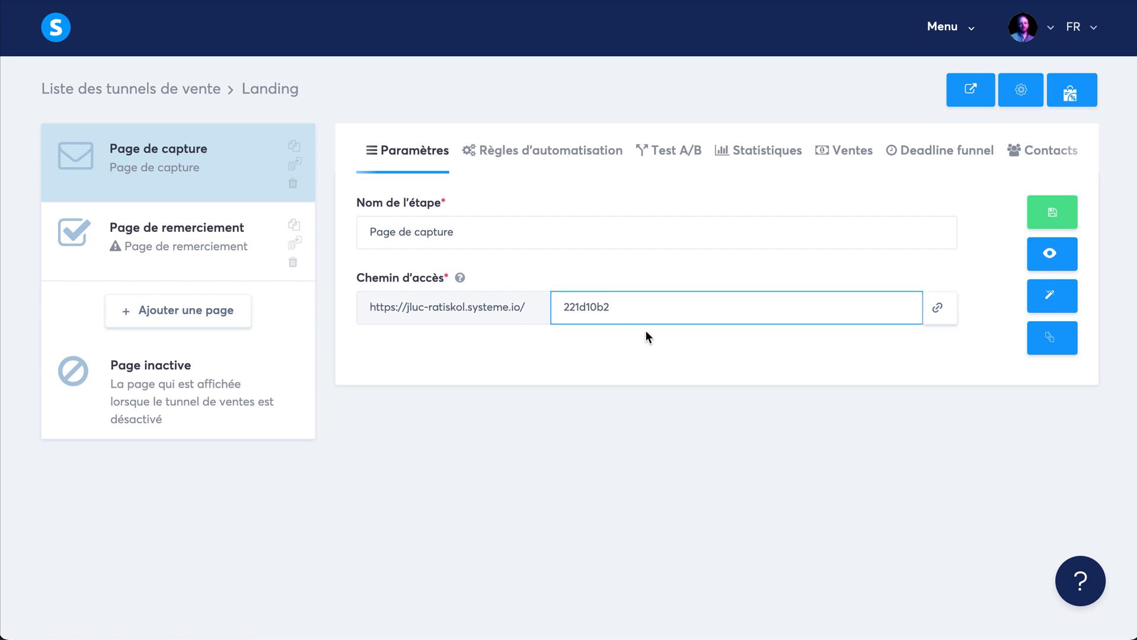
pyautogui.hotkey('ctrl', 'a')
pyautogui.write('la')
pyautogui.click(1062, 209)
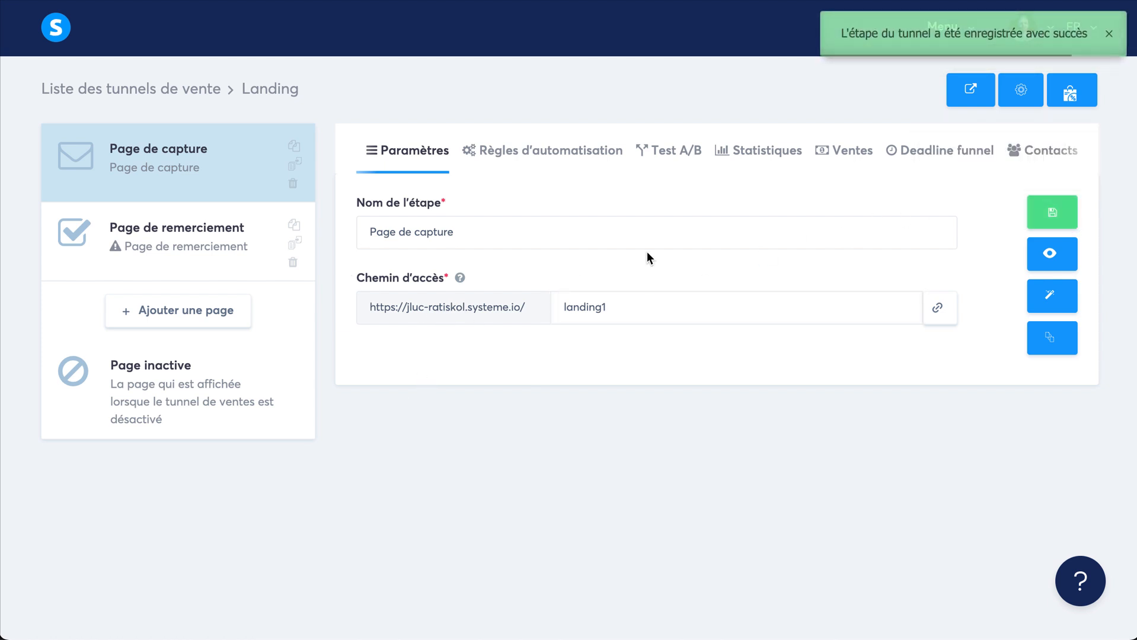
# - Open the capture page in the page editor and look through the template's sections
pyautogui.click(1052, 301)
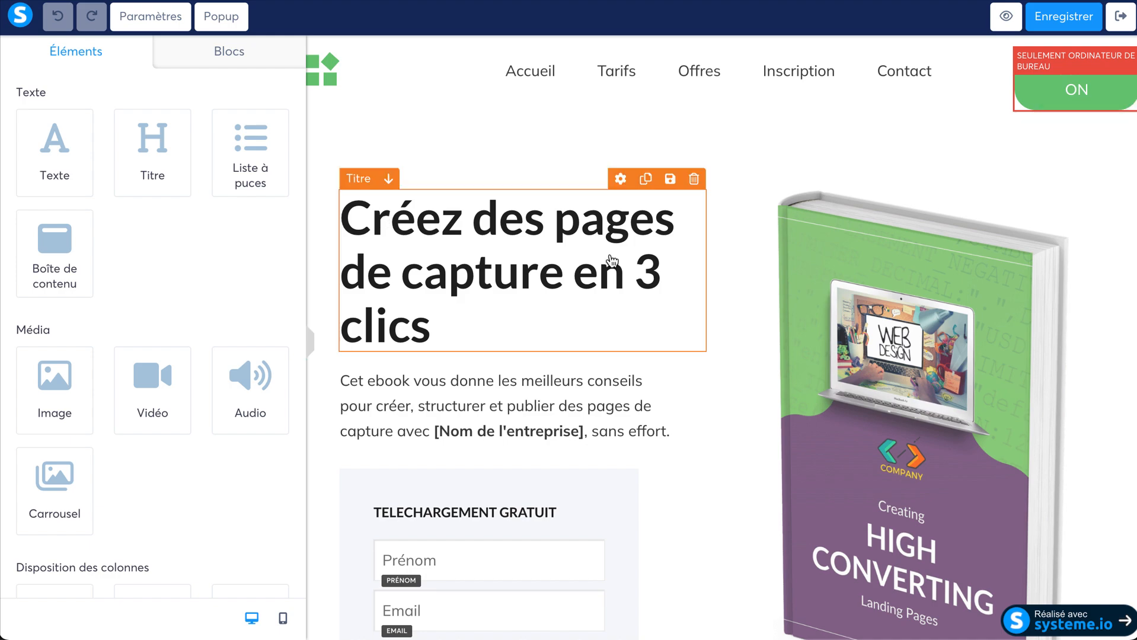
pyautogui.scroll(-15, 674, 317)
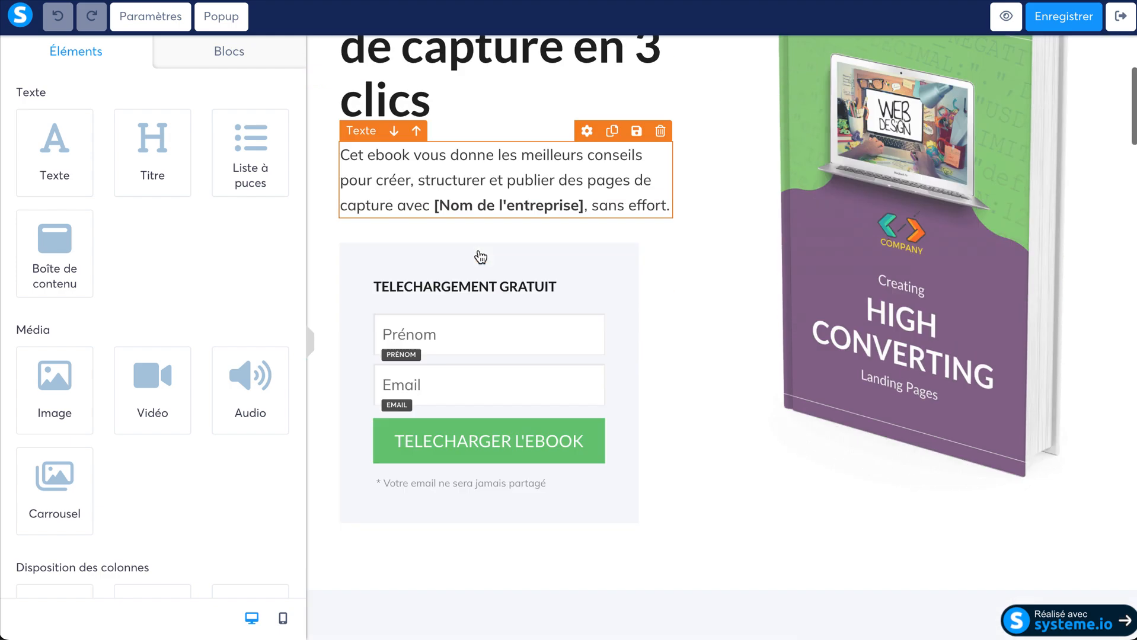
pyautogui.scroll(-20, 643, 328)
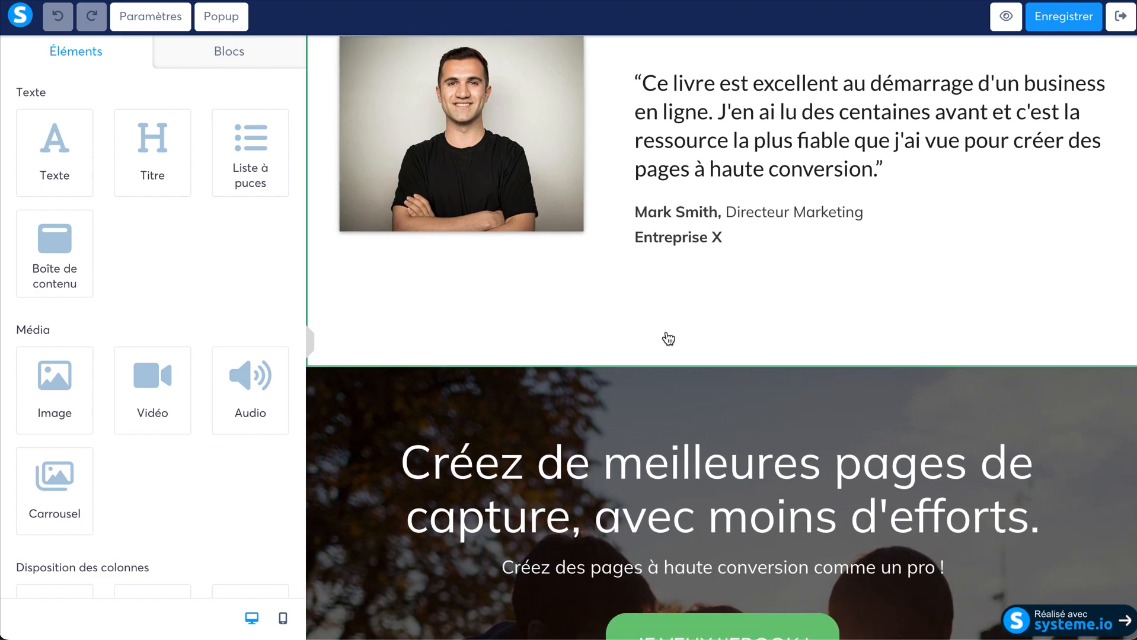
pyautogui.scroll(20, 664, 339)
pyautogui.scroll(-12, 662, 343)
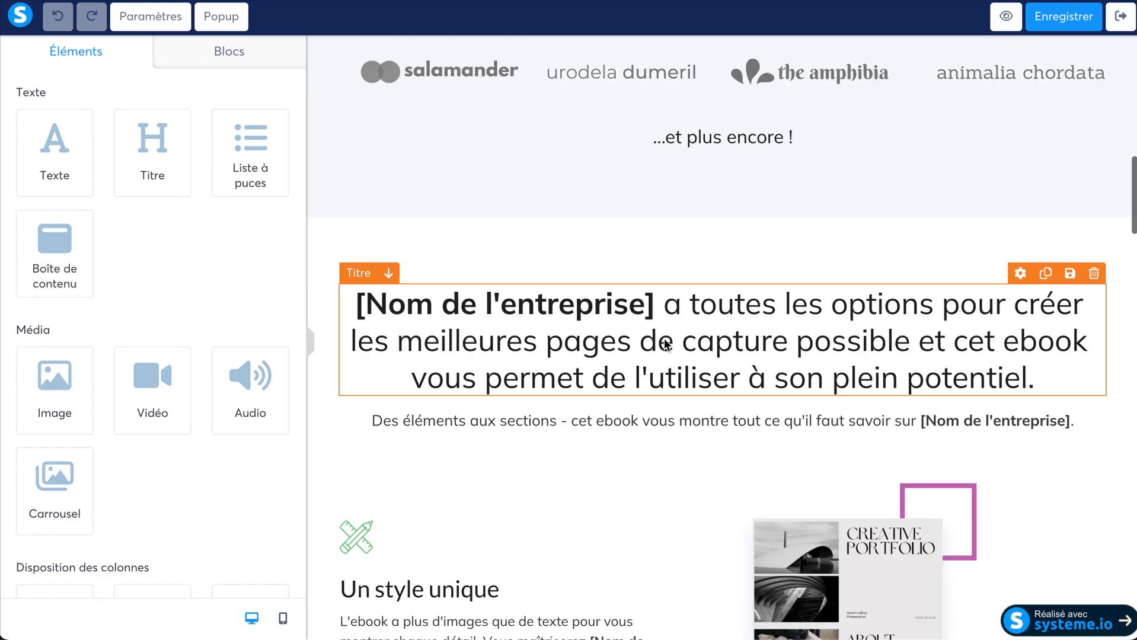
pyautogui.scroll(4, 581, 231)
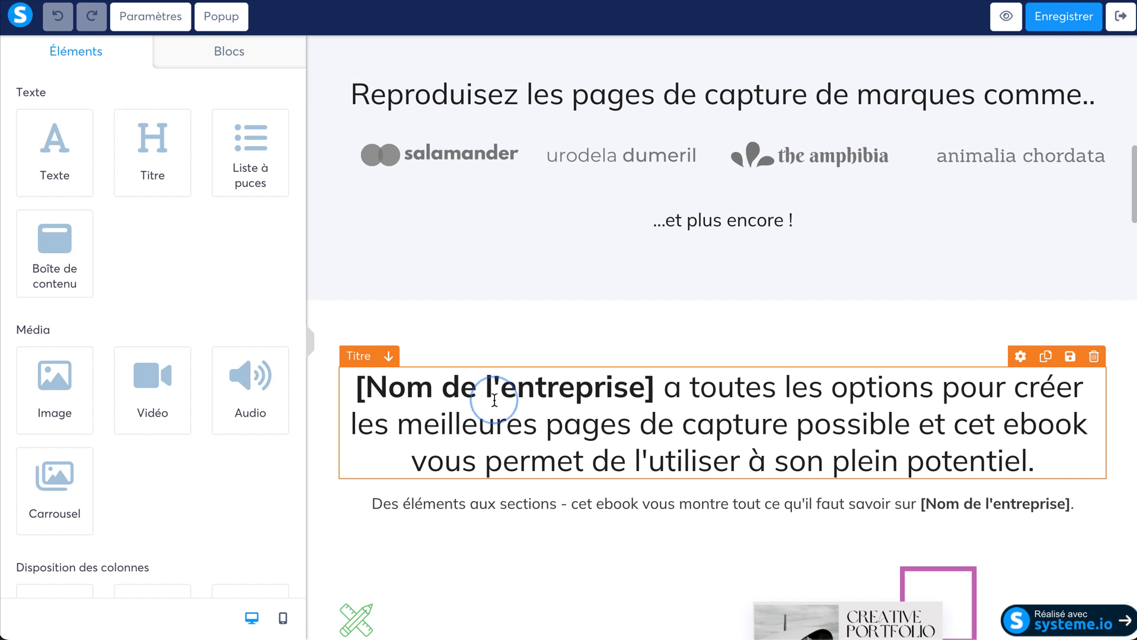
# - Inspect the settings of the "[Nom de l'entreprise]" title, close them and look through the available page elements
pyautogui.click(497, 400)
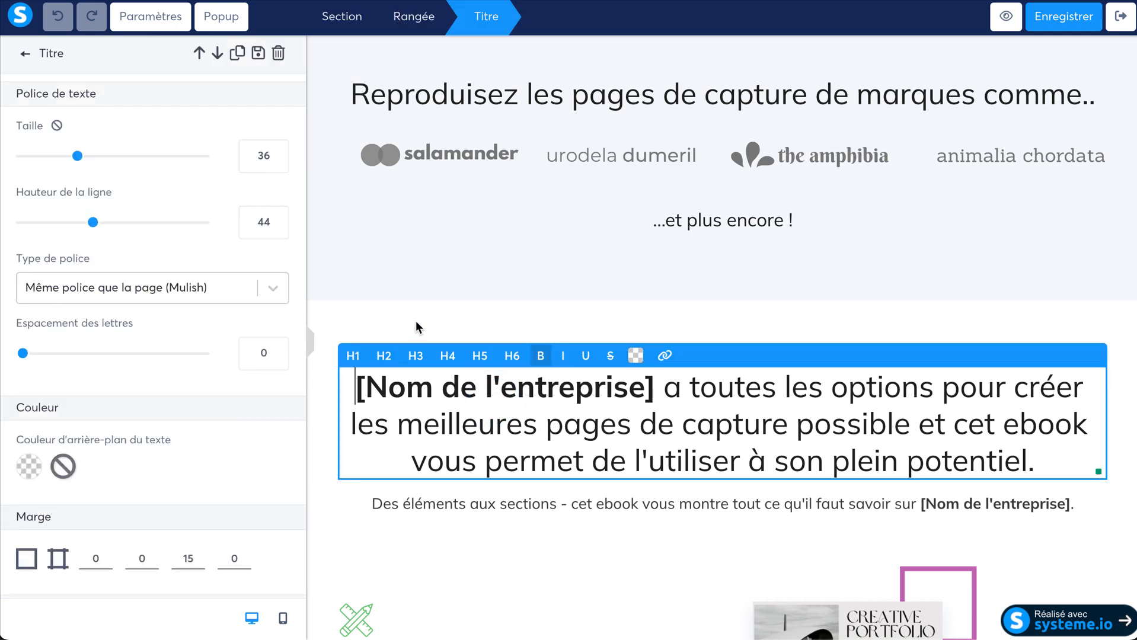
pyautogui.click(27, 59)
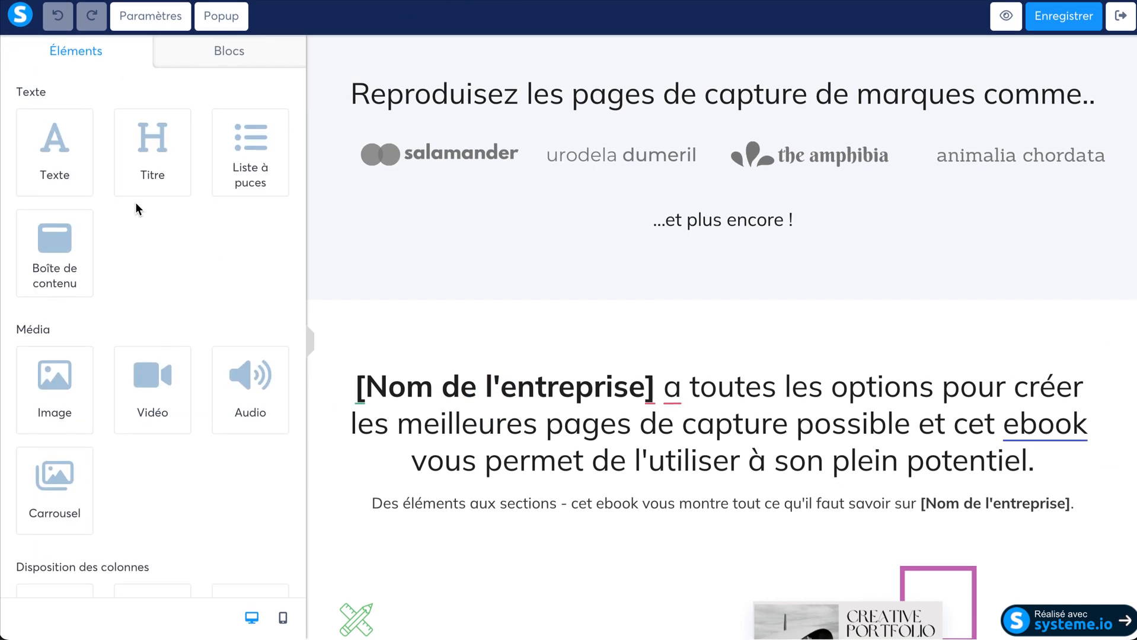
pyautogui.scroll(-10, 138, 205)
pyautogui.scroll(10, 146, 212)
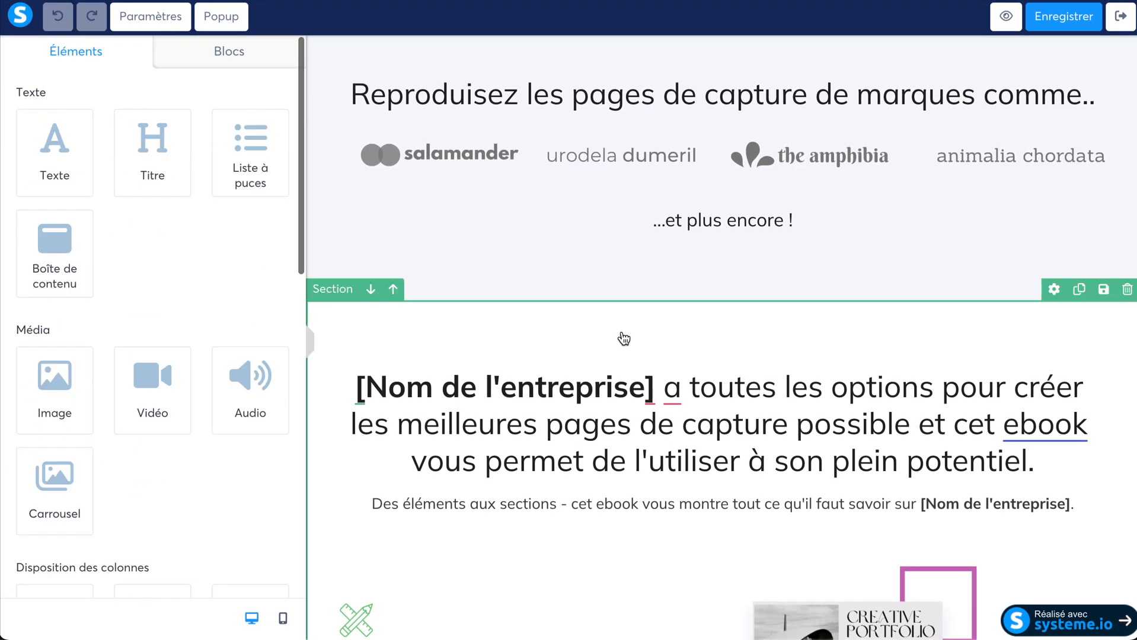
pyautogui.scroll(10, 631, 345)
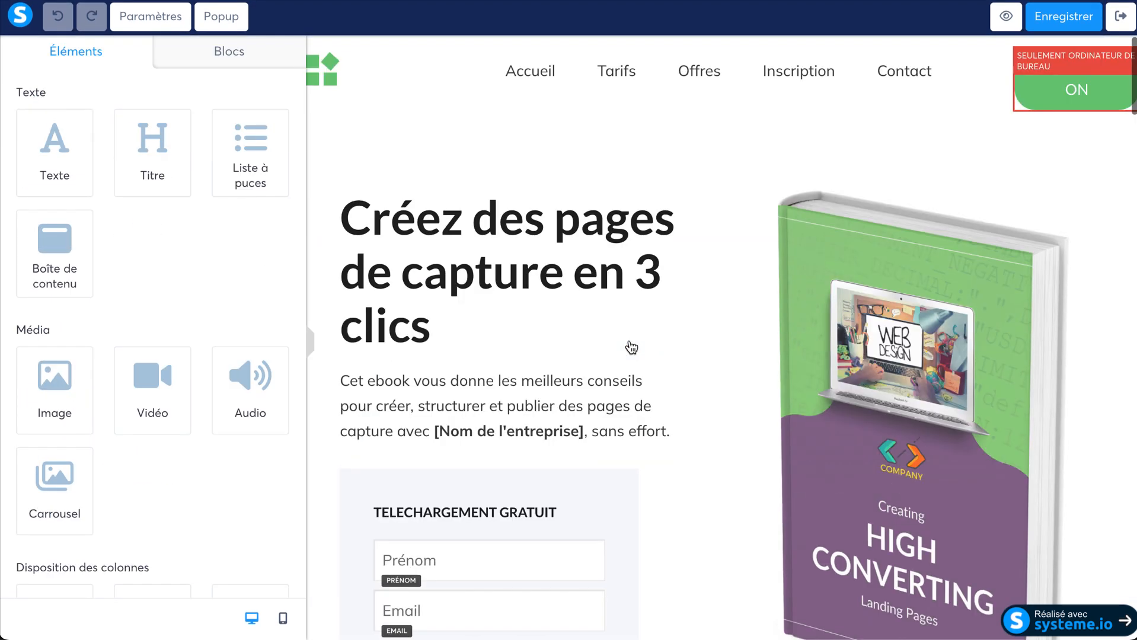
# - Inspect the data types available for the Prénom form field in the "TELECHARGEMENT GRATUIT" form, keeping its current type
pyautogui.scroll(-1, 676, 388)
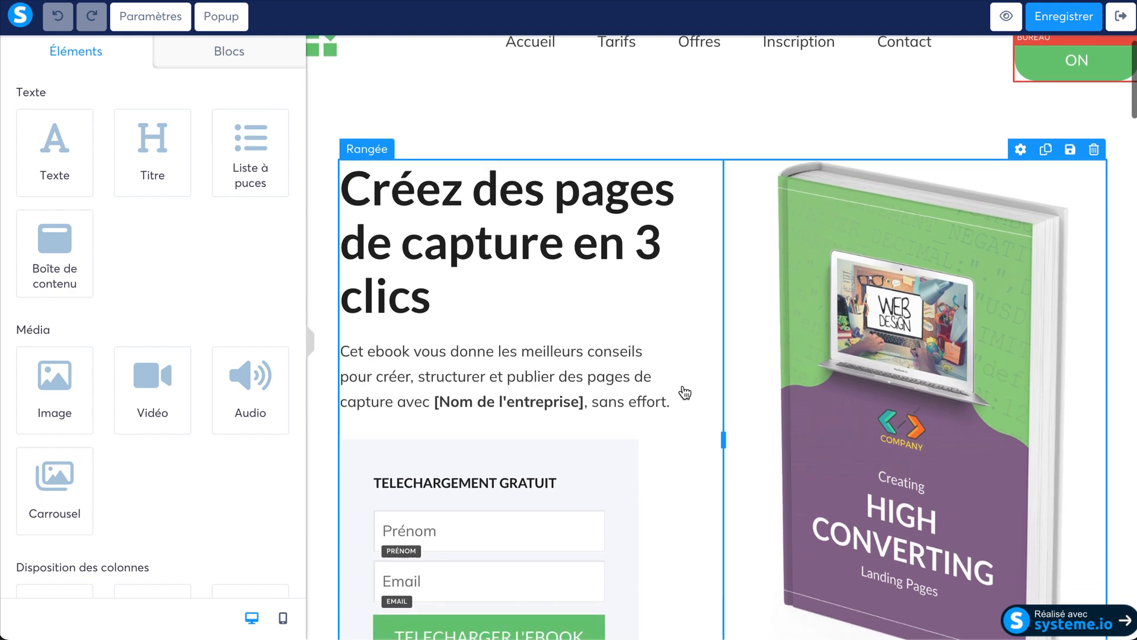
pyautogui.scroll(-3, 690, 414)
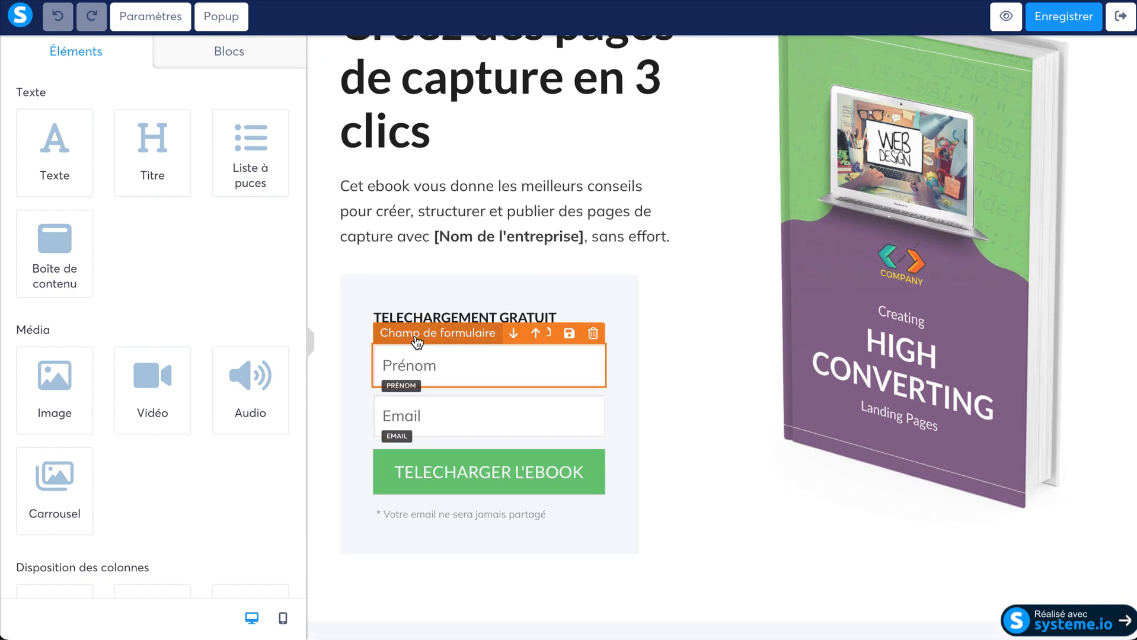
pyautogui.click(438, 364)
pyautogui.click(90, 123)
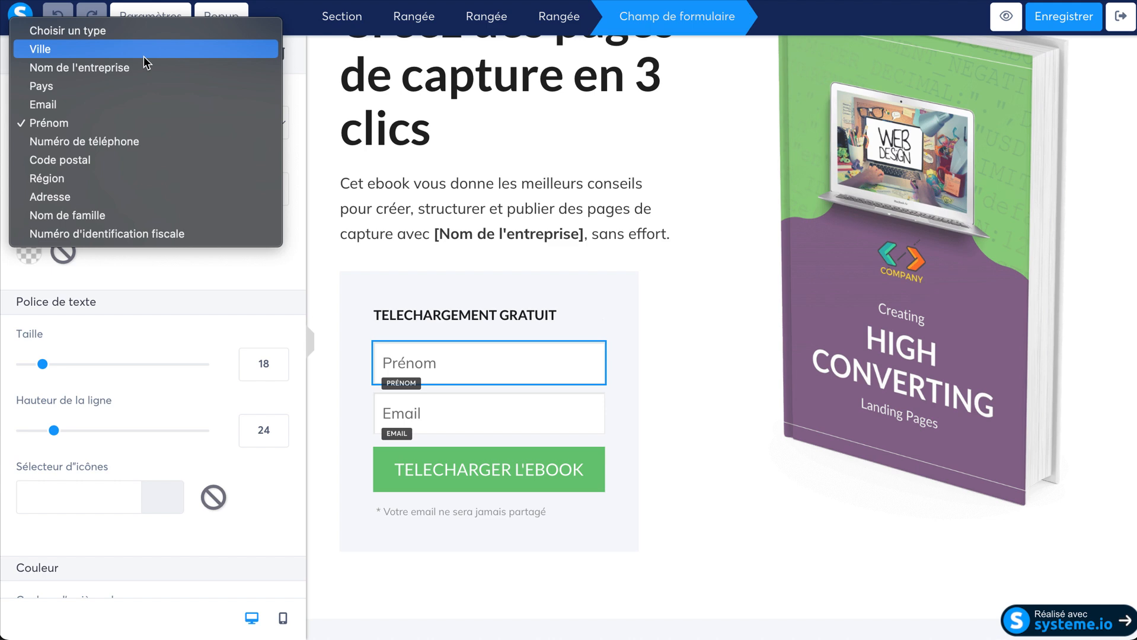
pyautogui.click(641, 292)
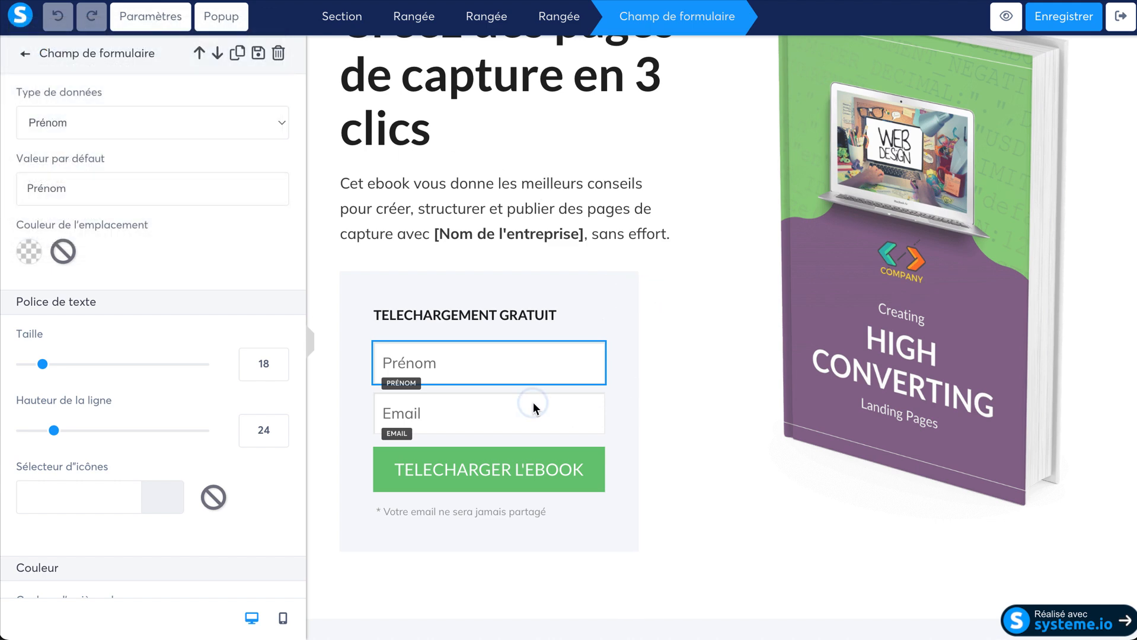
# - Review the action and post-signup redirect options of the "TELECHARGER L'EBOOK" button without changing them, and close its settings
pyautogui.click(506, 470)
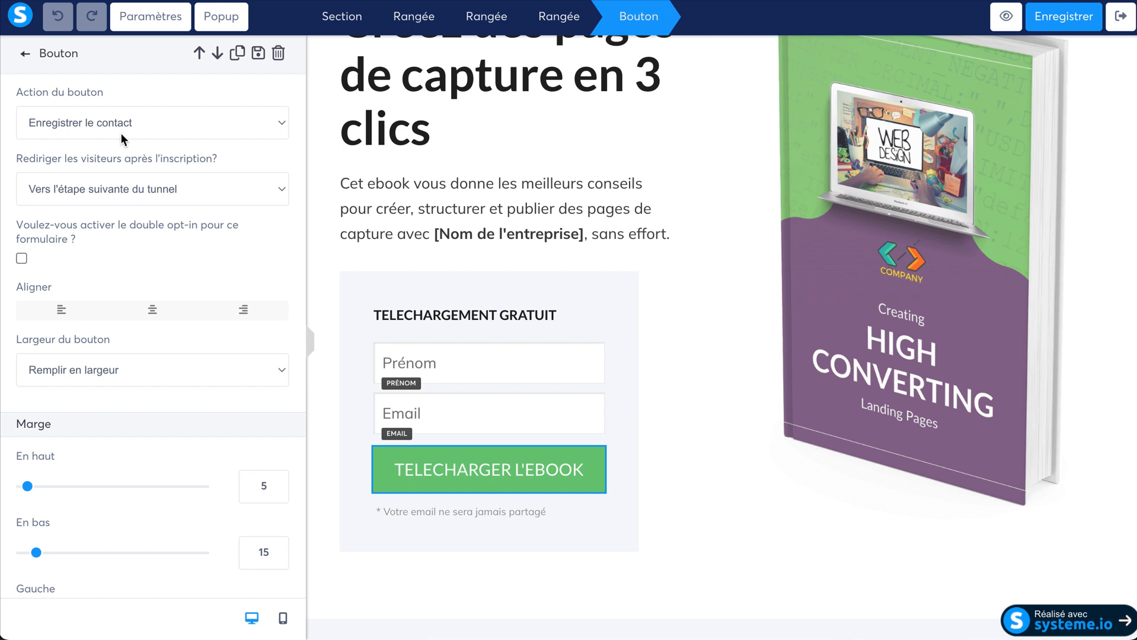
pyautogui.click(66, 125)
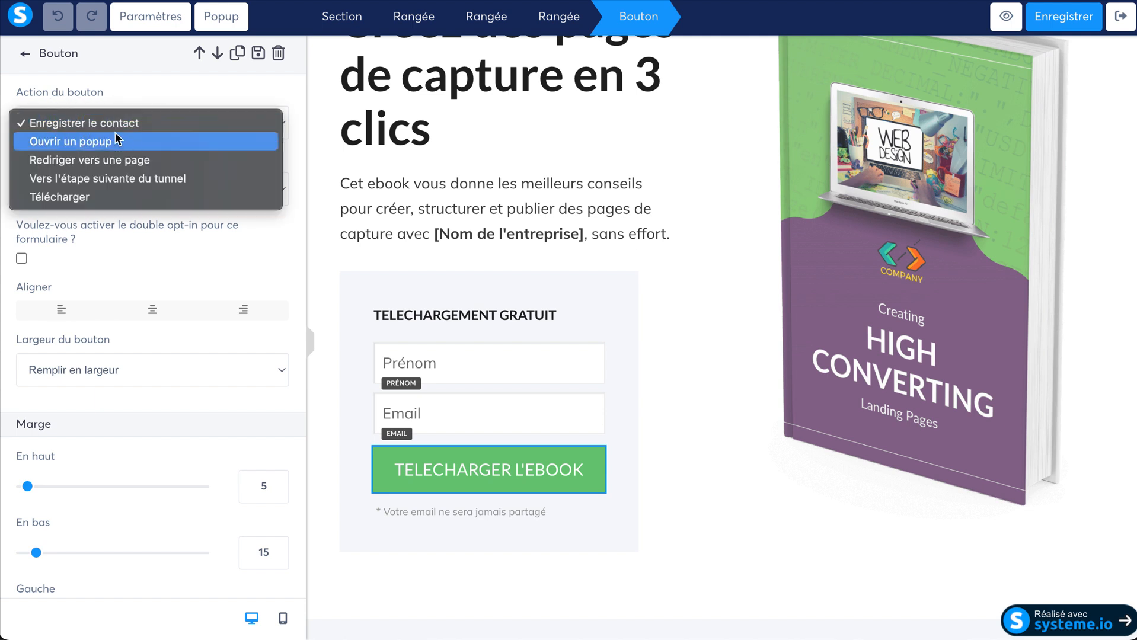
pyautogui.click(142, 102)
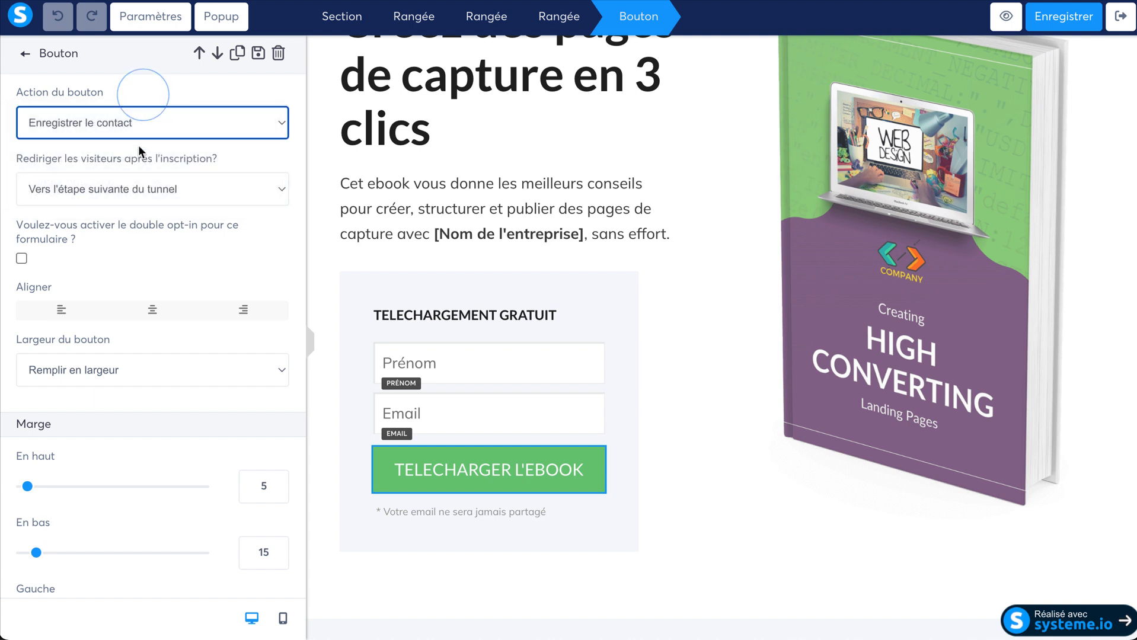
pyautogui.click(125, 199)
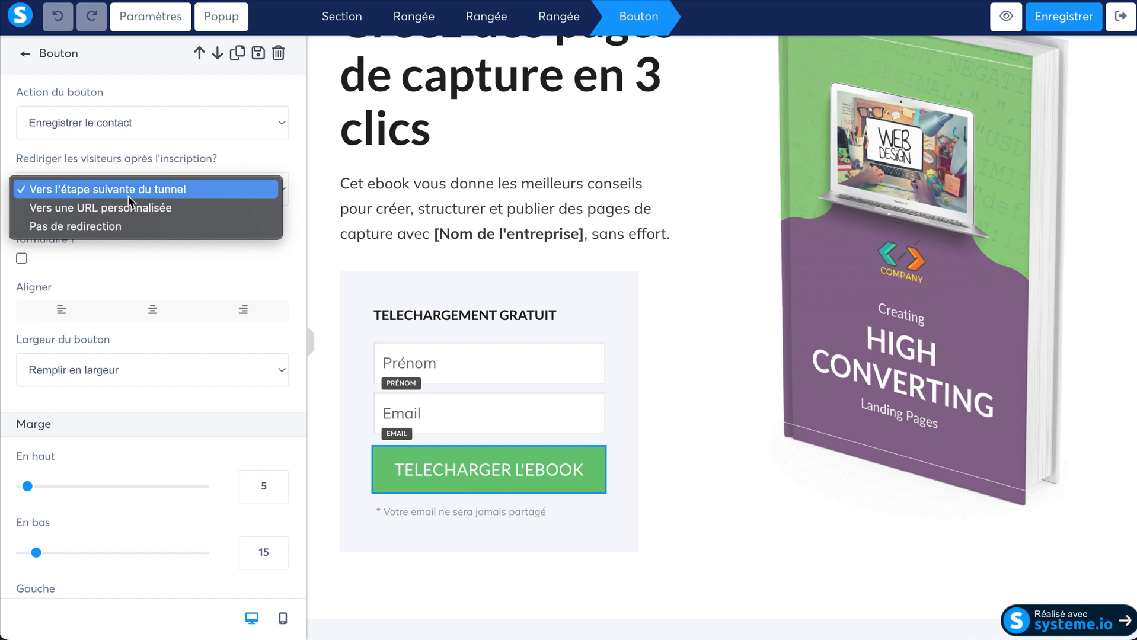
pyautogui.click(417, 187)
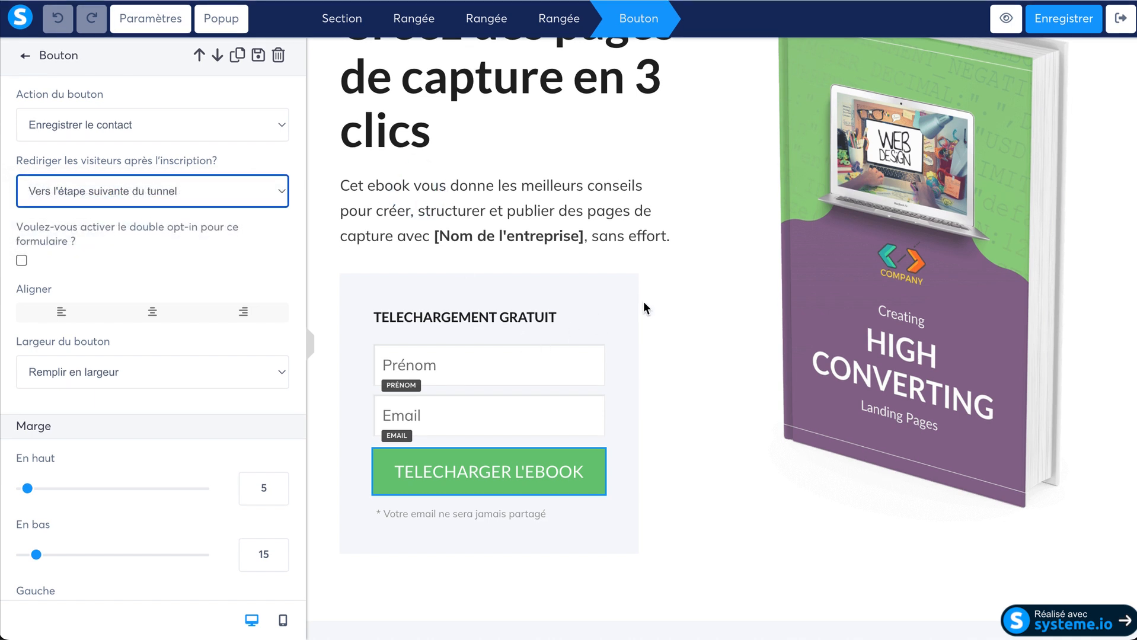
pyautogui.click(653, 304)
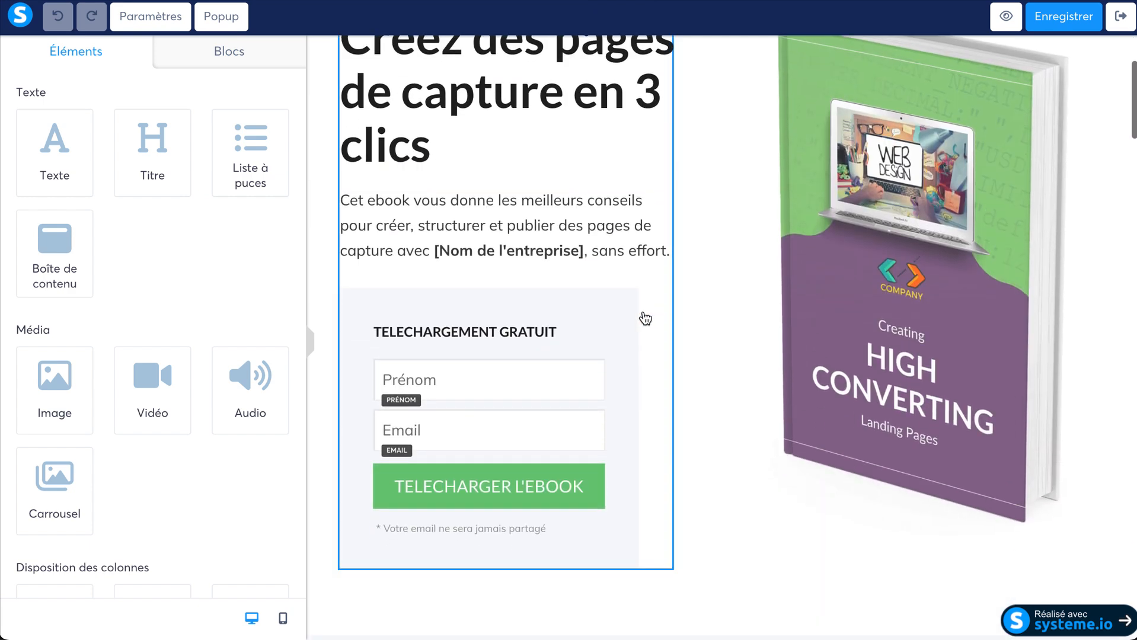
pyautogui.click(442, 379)
pyautogui.click(454, 437)
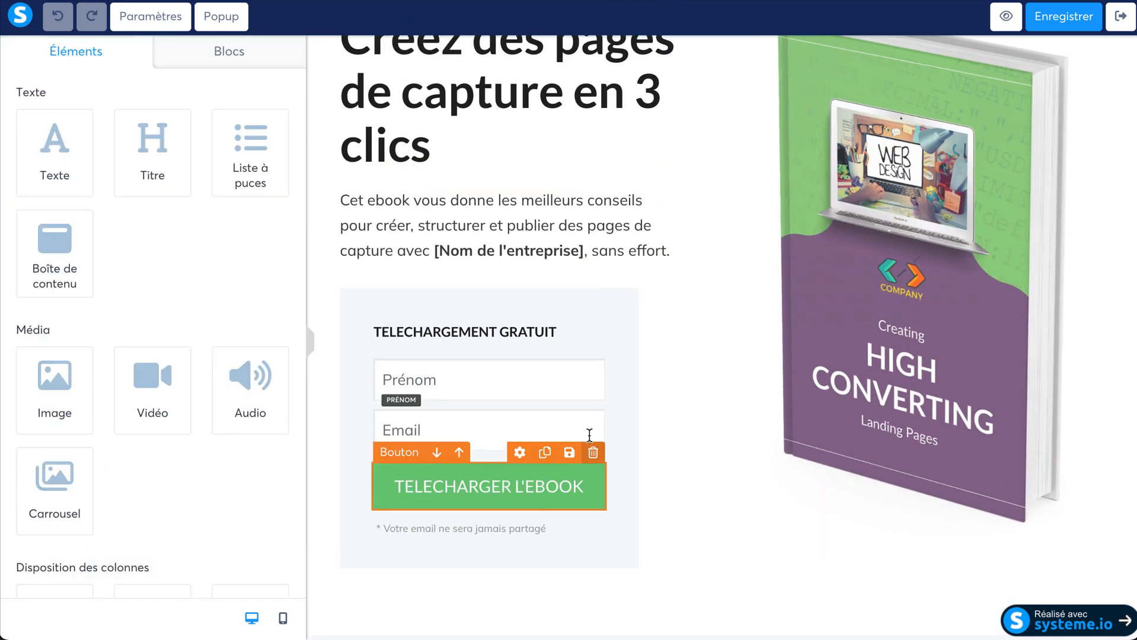
pyautogui.scroll(3, 731, 234)
# - Leave the editor, open the Page de remerciement step and select the "Merci!" ebook template for it
pyautogui.click(1120, 16)
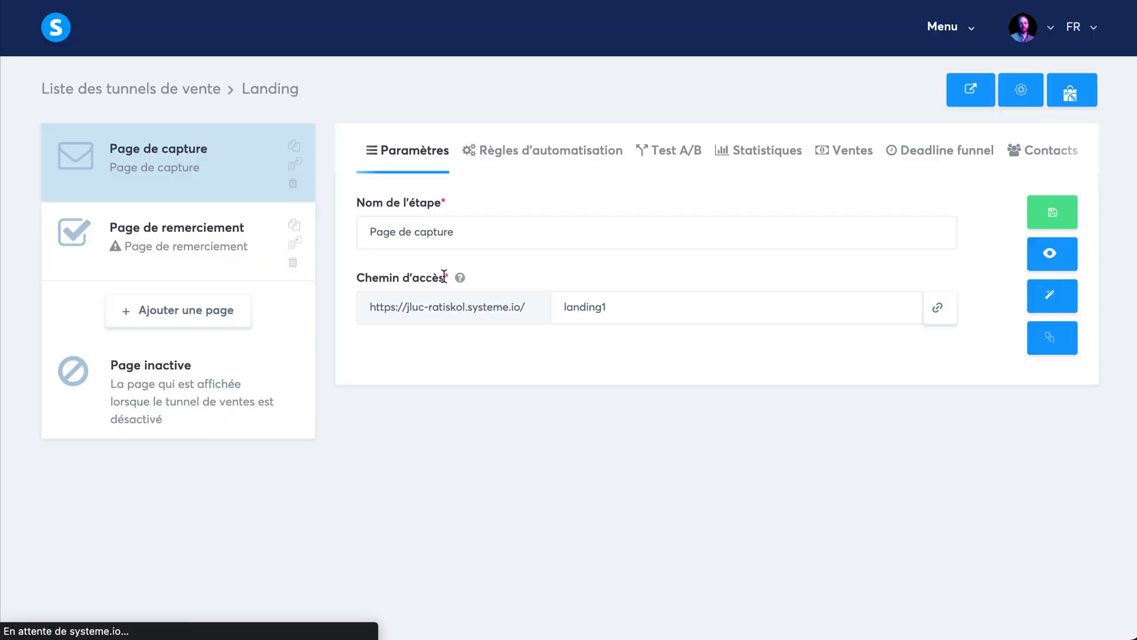
pyautogui.click(163, 246)
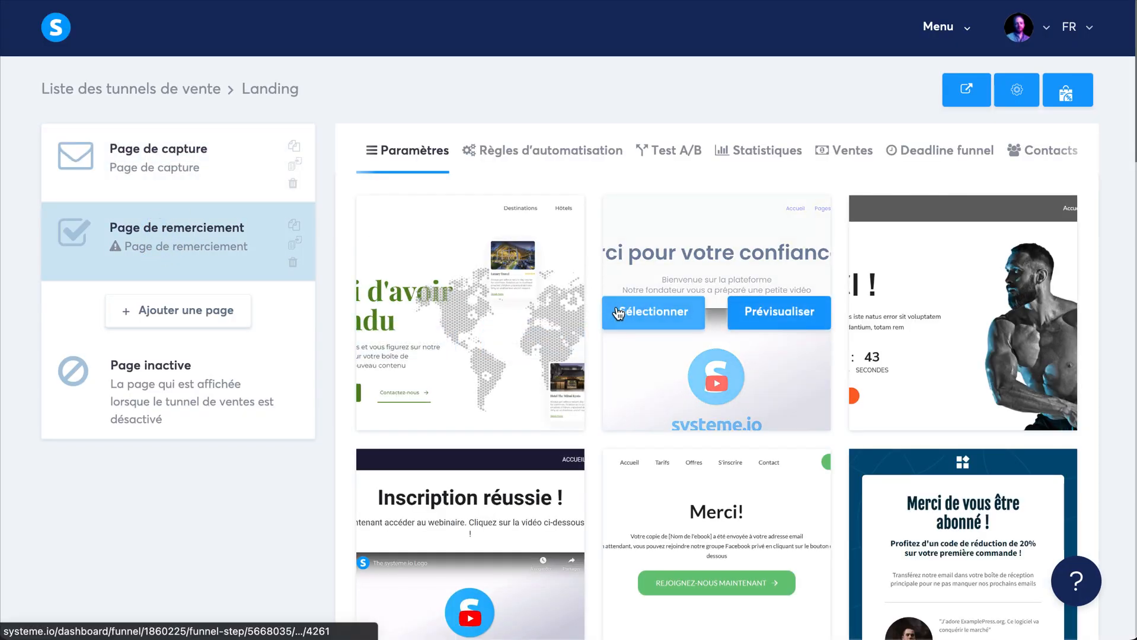
pyautogui.scroll(-3, 650, 323)
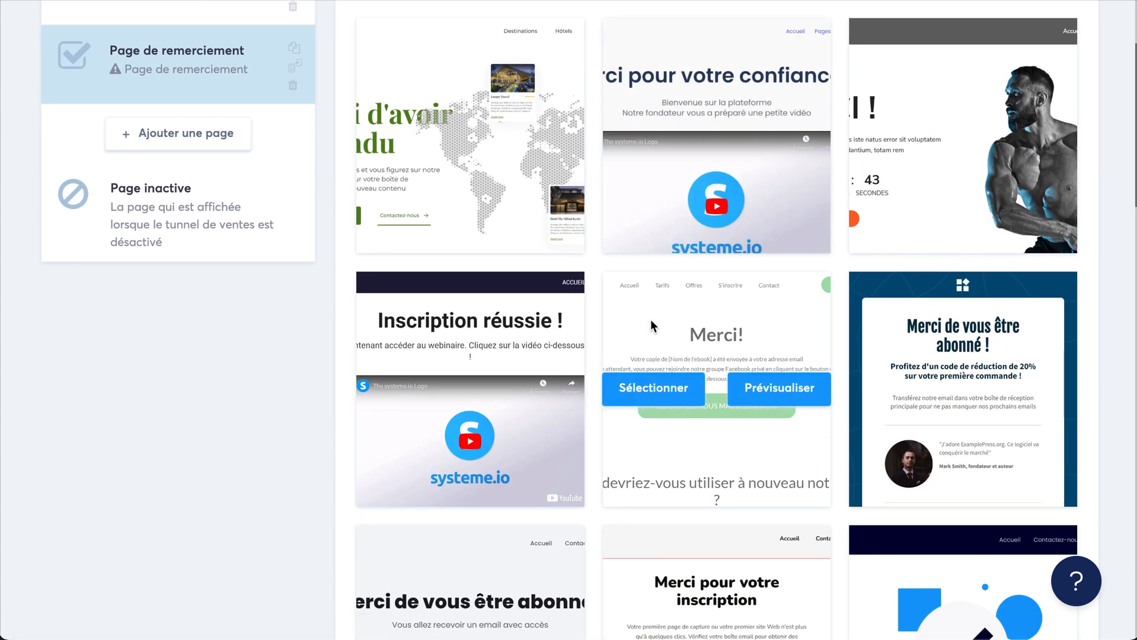
pyautogui.click(656, 395)
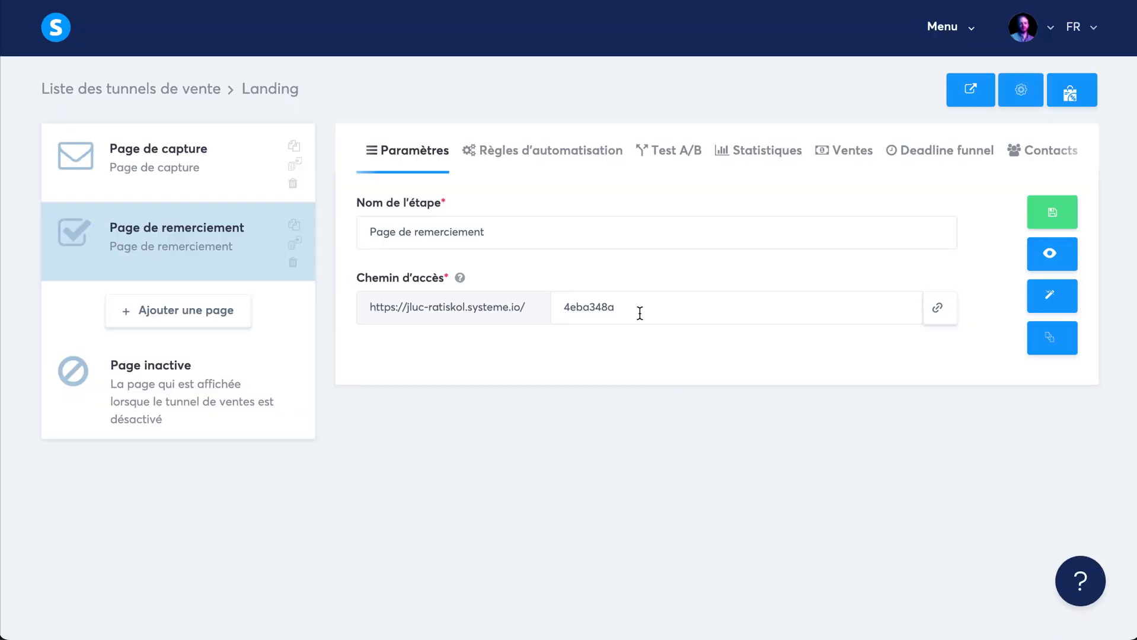
# - Set the thank-you page's access path to "landing-merci" and save the funnel step
pyautogui.click(640, 314)
pyautogui.press('super+a')
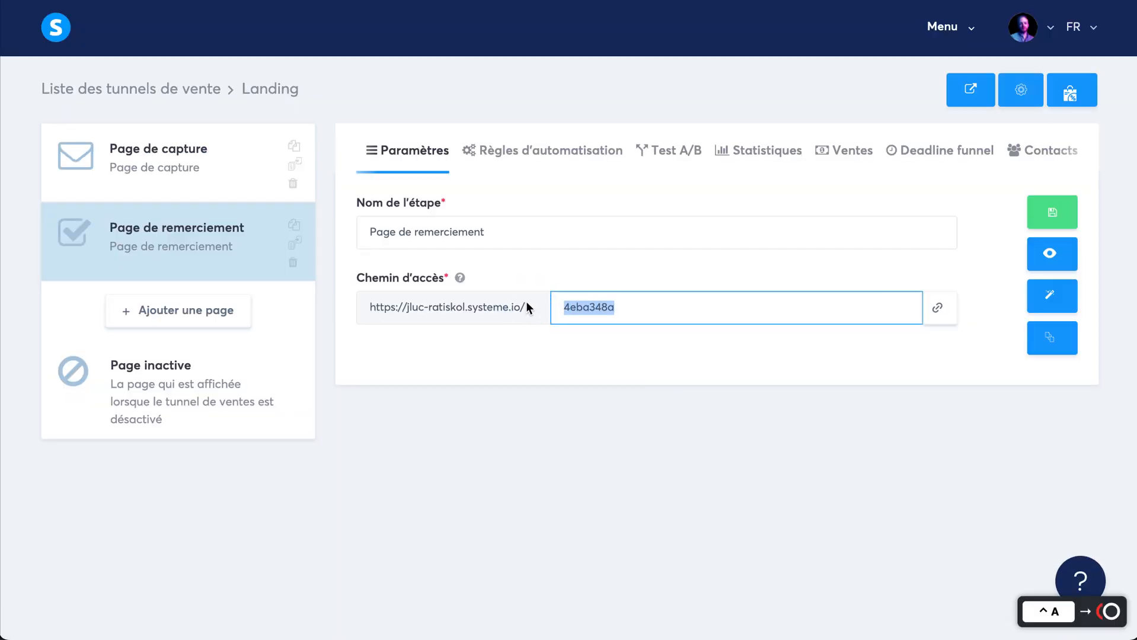
pyautogui.write('landing-merci')
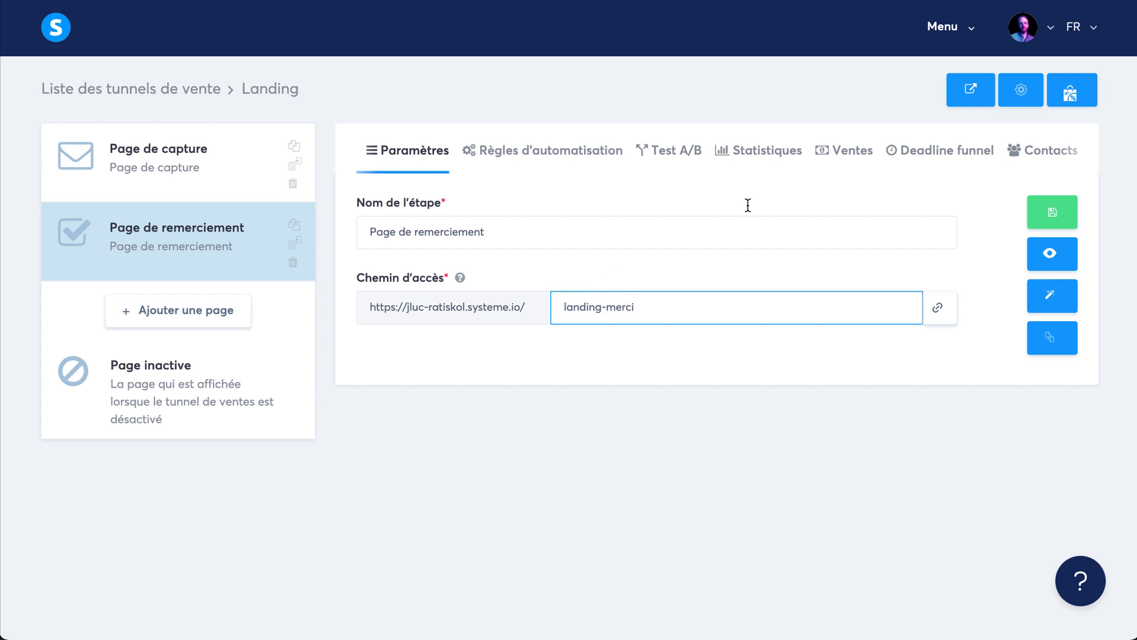
pyautogui.click(1066, 212)
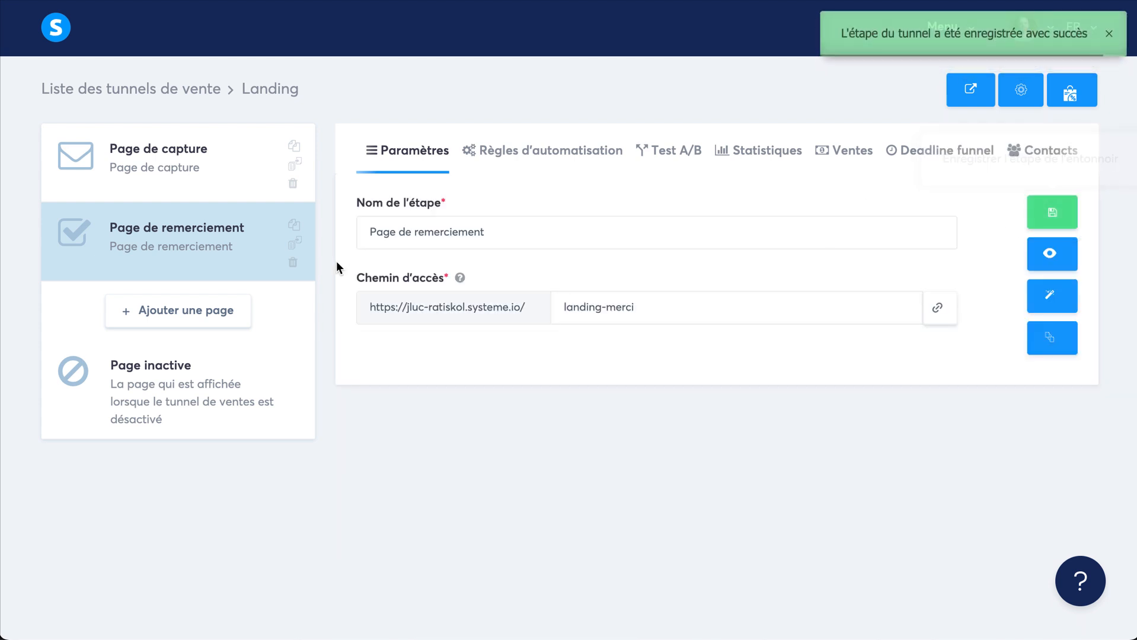
# - Preview the thank-you page and look through its full content
pyautogui.click(1049, 253)
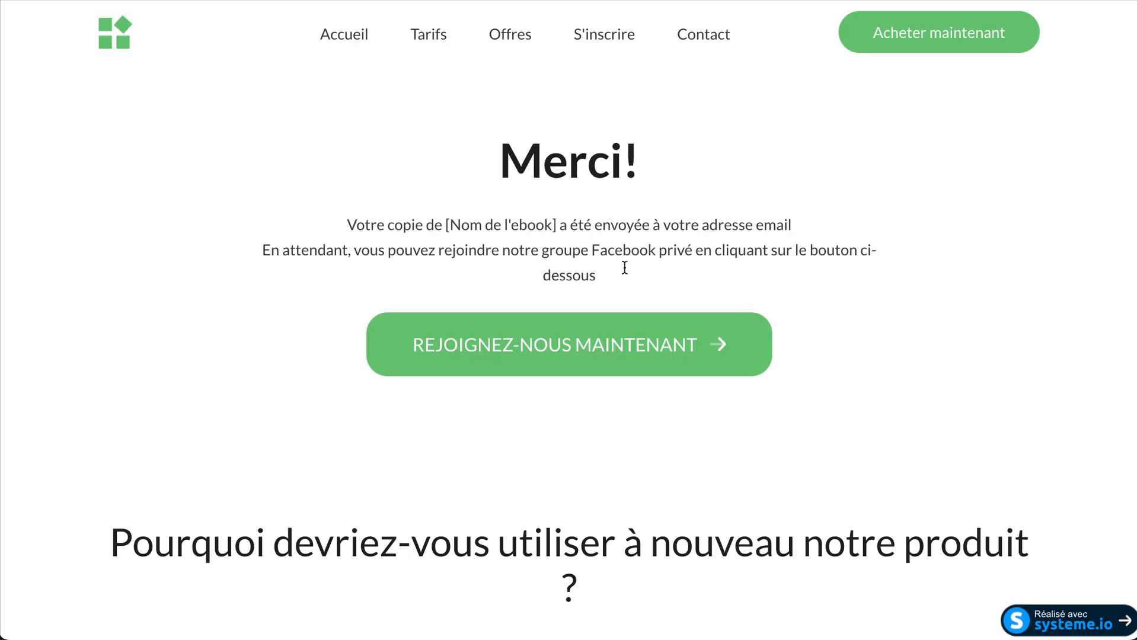
pyautogui.scroll(-15, 543, 255)
pyautogui.scroll(10, 546, 254)
pyautogui.scroll(10, 547, 255)
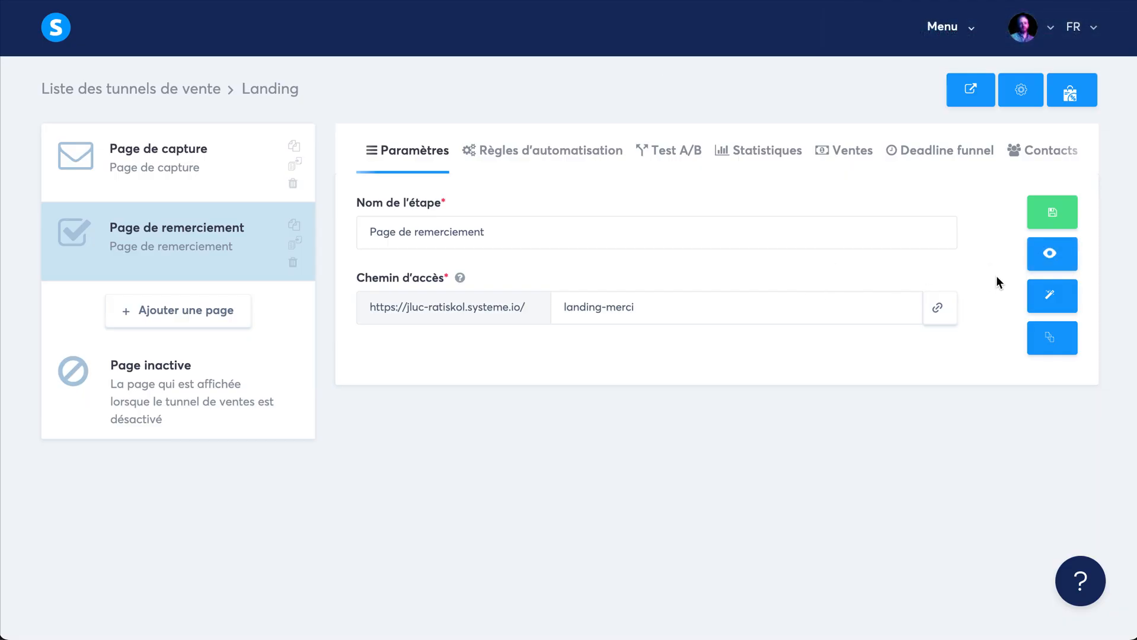
# - Open the thank-you page in the editor and inspect the action settings of the "REJOIGNEZ-NOUS MAINTENANT" button
pyautogui.click(1042, 298)
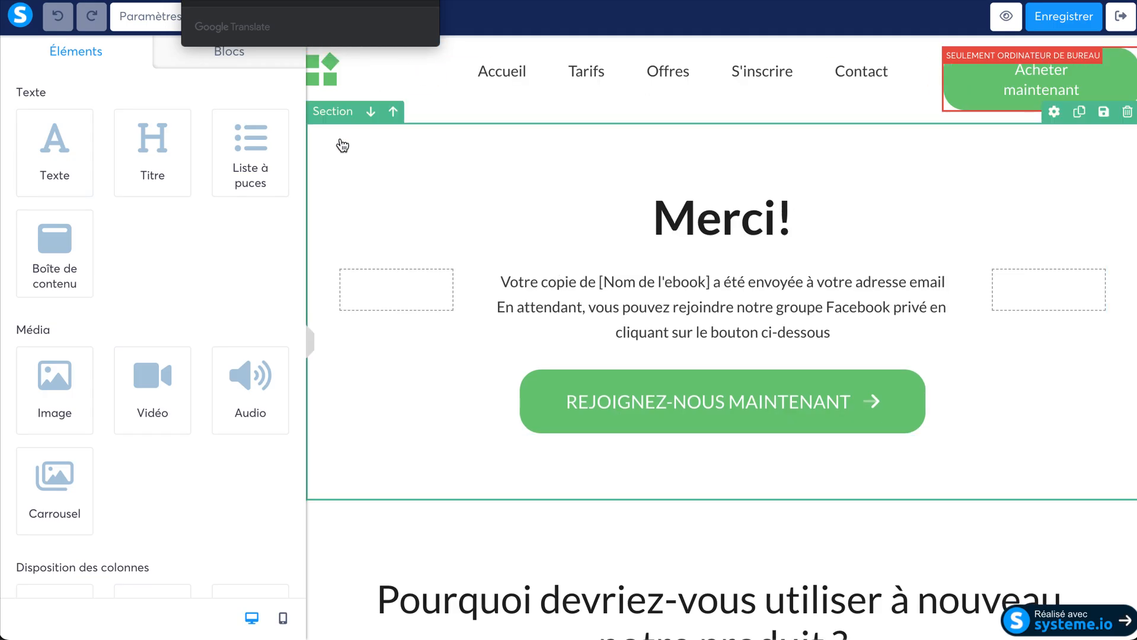
pyautogui.scroll(-1, 533, 232)
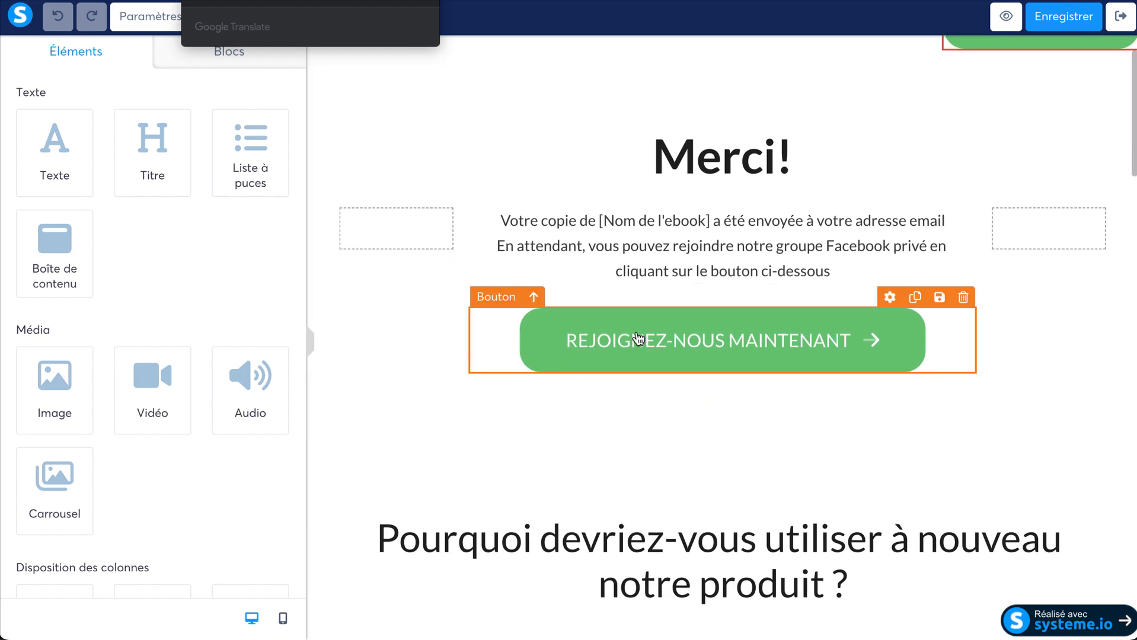
pyautogui.scroll(-2, 697, 321)
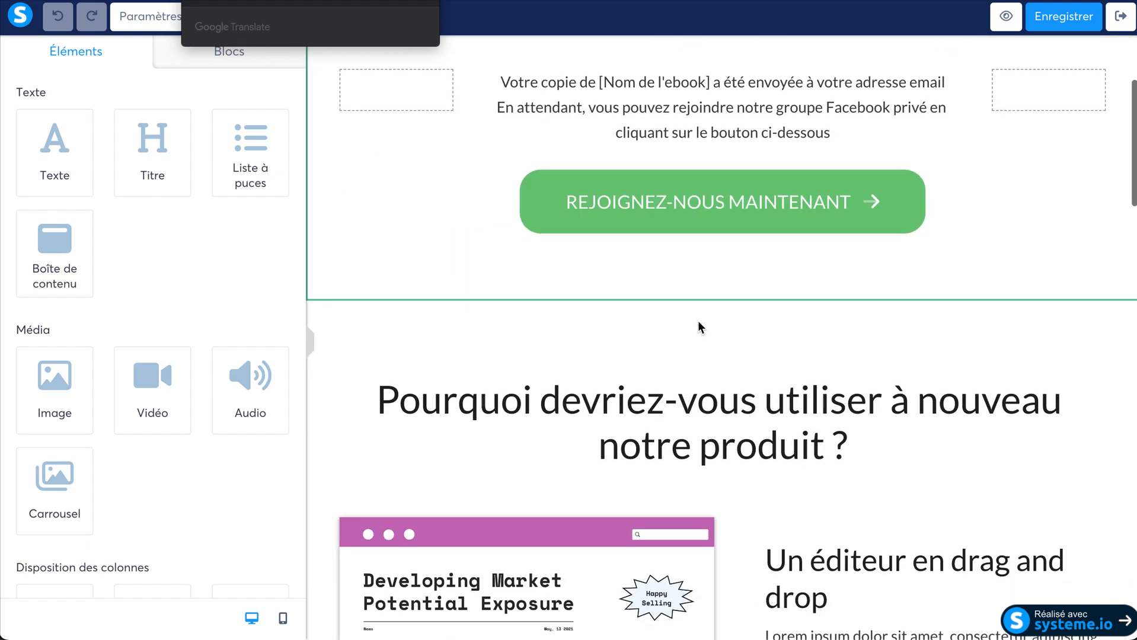
pyautogui.click(619, 202)
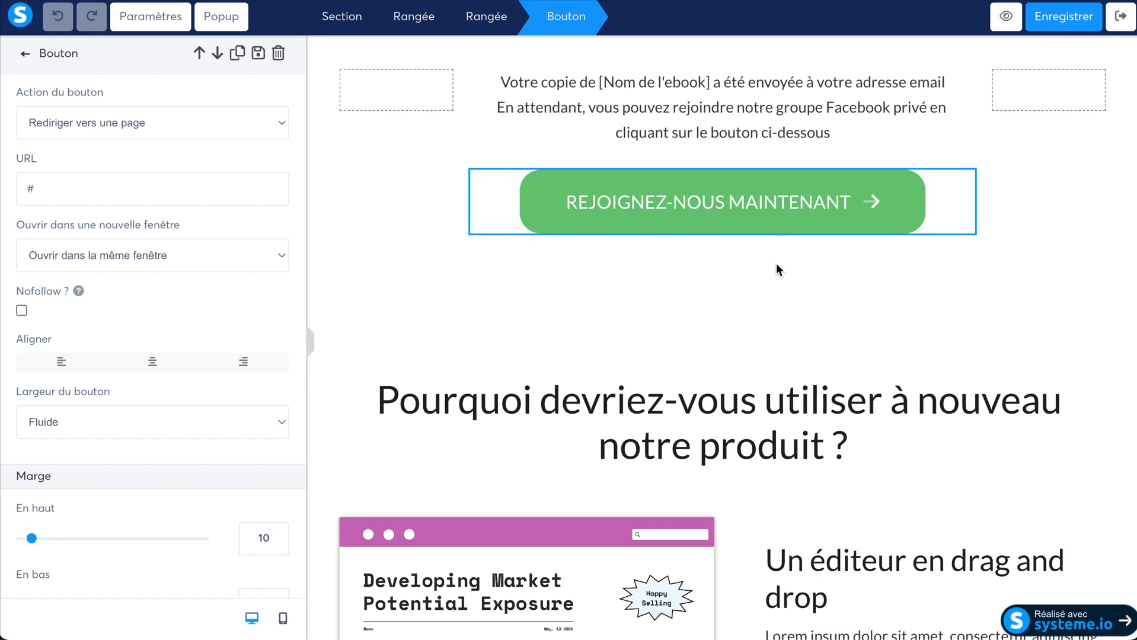
pyautogui.click(745, 312)
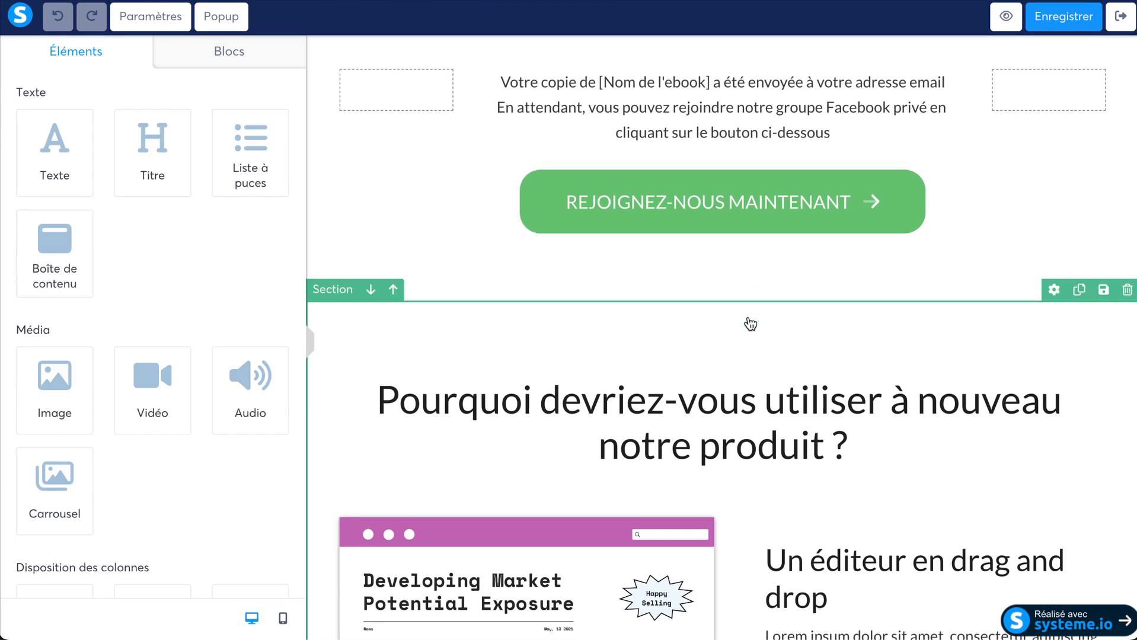
pyautogui.scroll(-1, 748, 323)
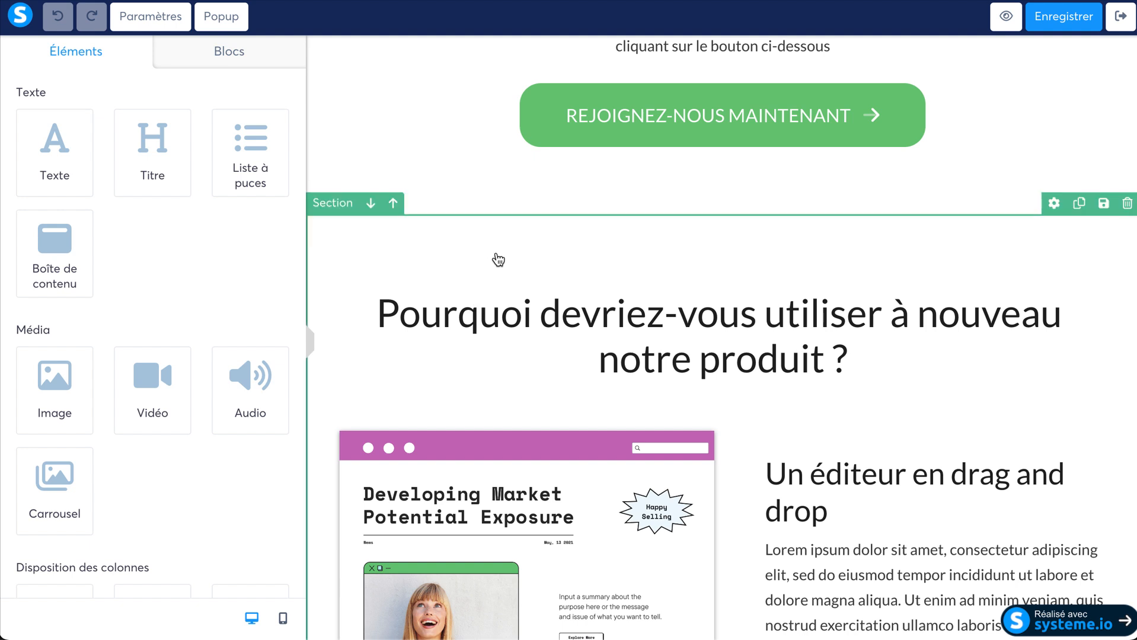
# - Look through the remaining sections of the thank-you page in the editor, down to its footer
pyautogui.click(722, 246)
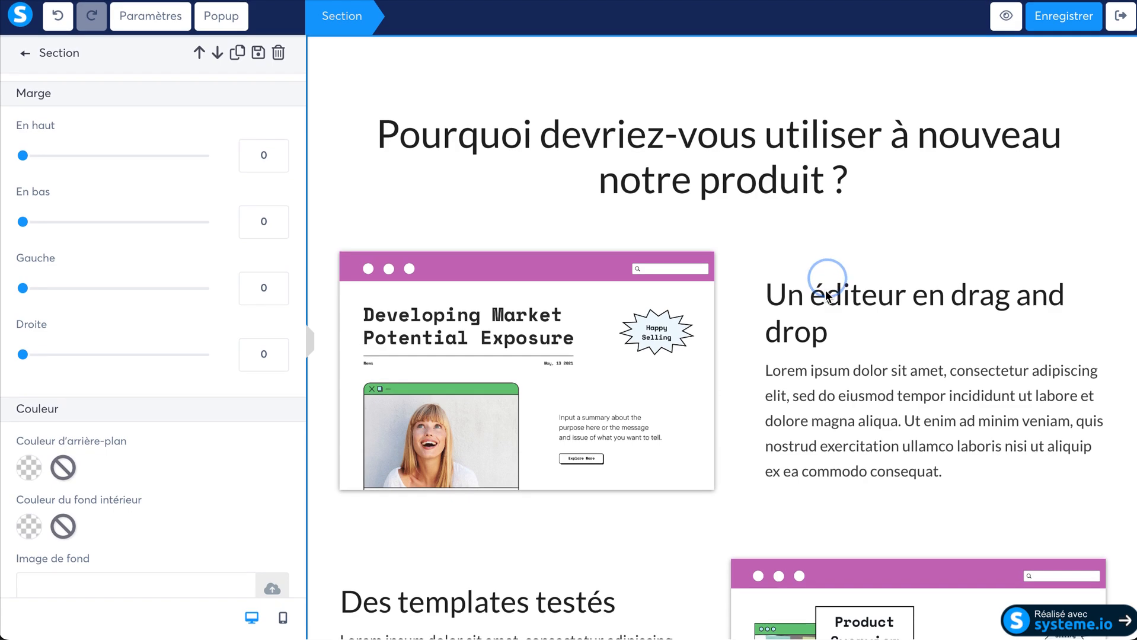
pyautogui.scroll(-15, 827, 282)
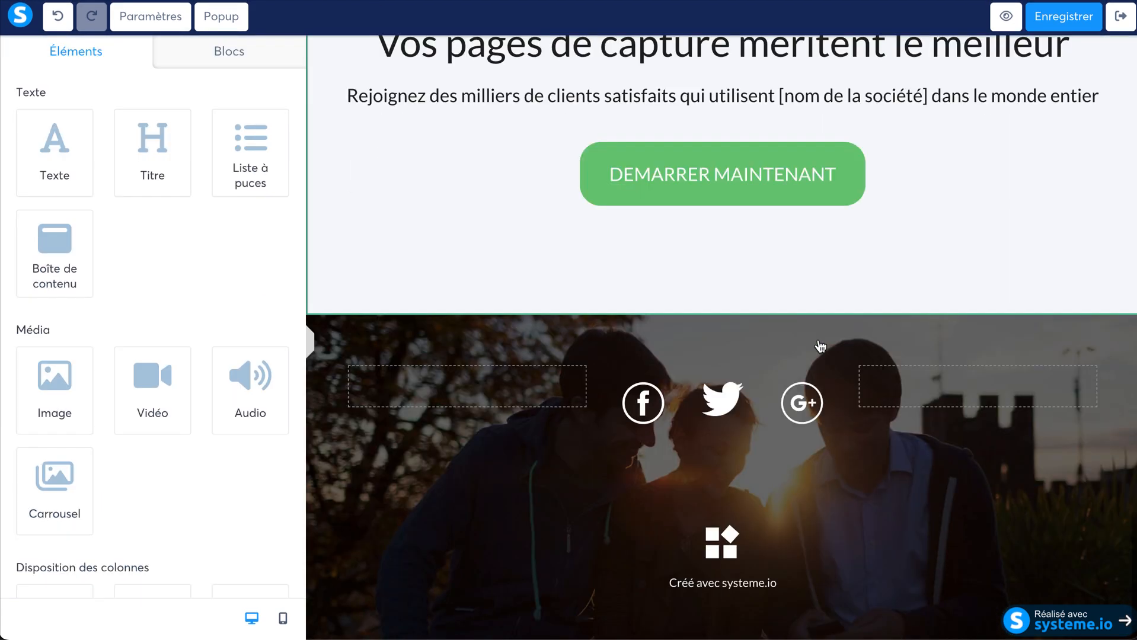
pyautogui.scroll(20, 818, 349)
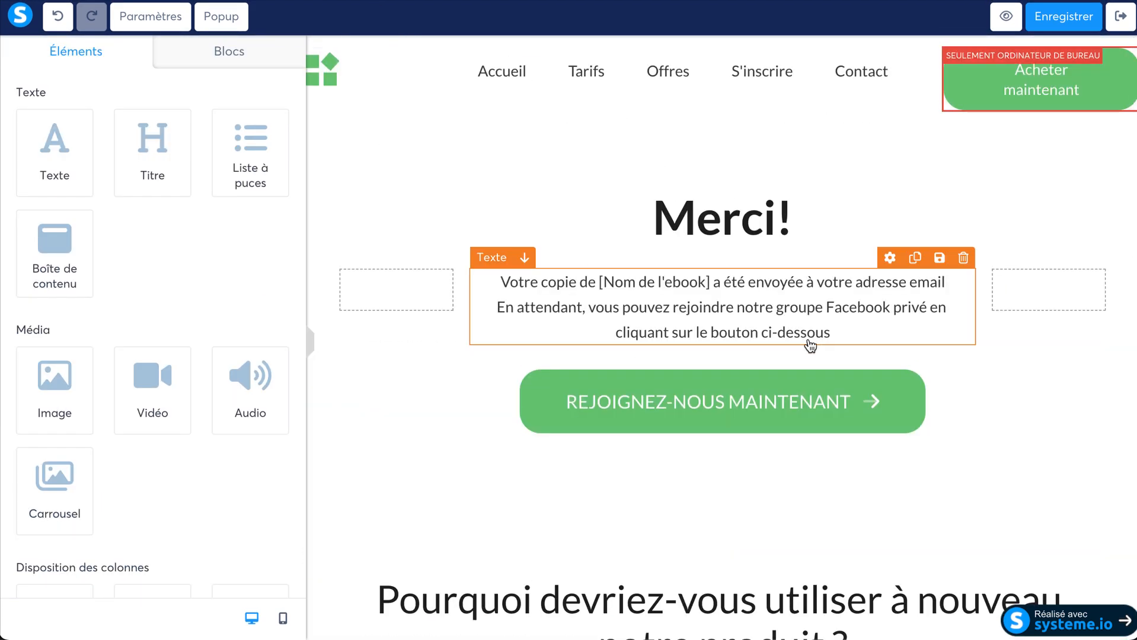
# - Save the thank-you page, leave its editor and open the Page de capture step in the editor
pyautogui.click(1097, 25)
pyautogui.click(1122, 23)
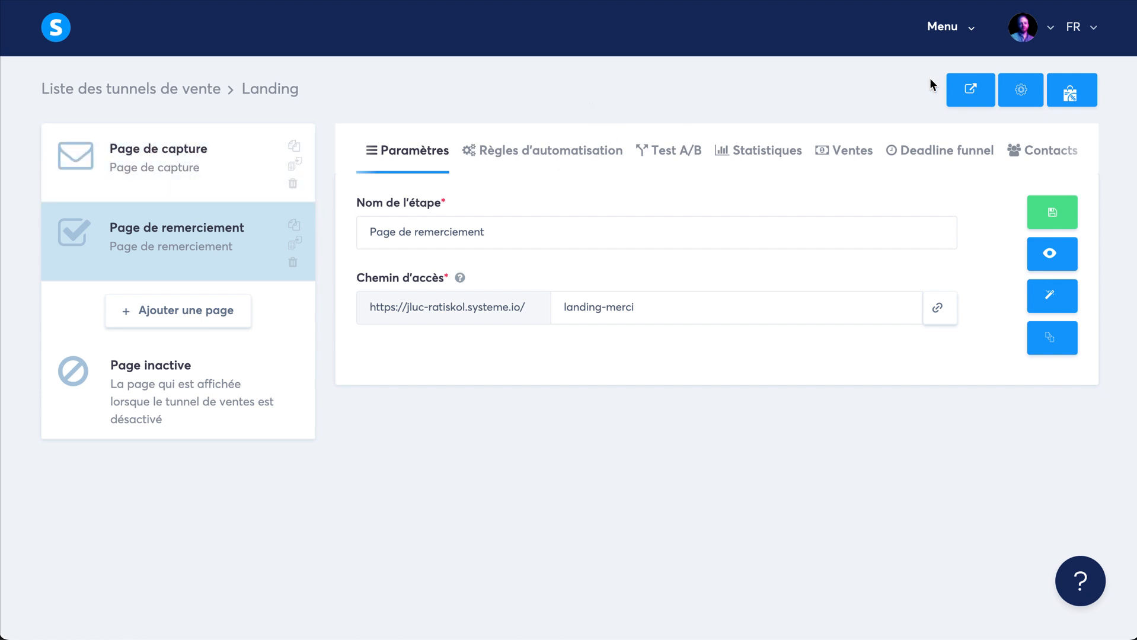
pyautogui.click(230, 165)
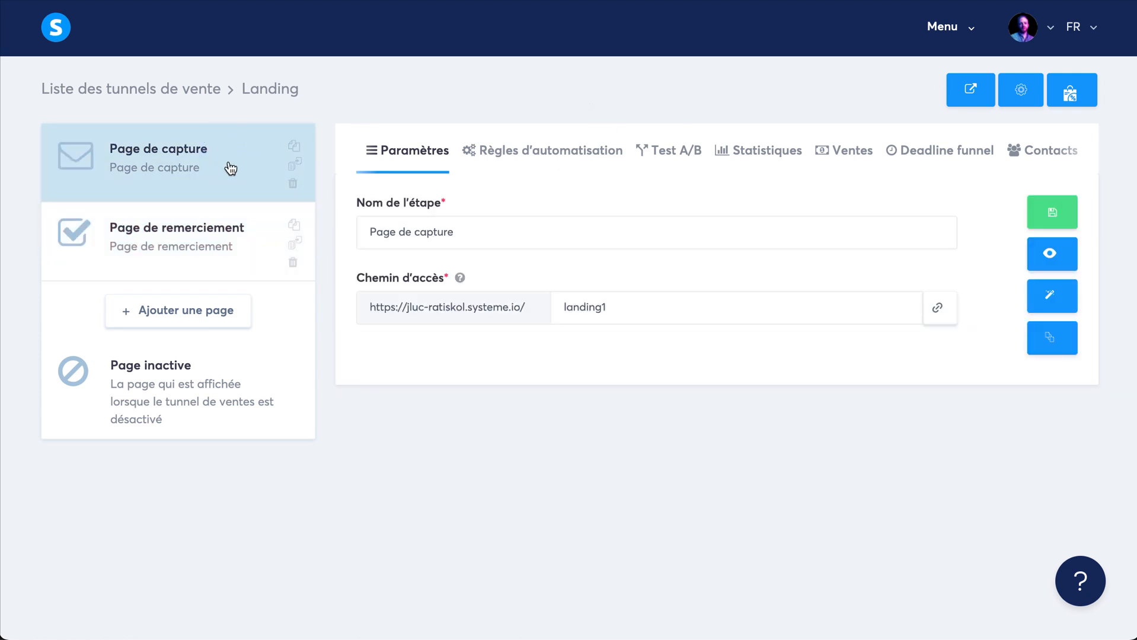
pyautogui.click(1052, 294)
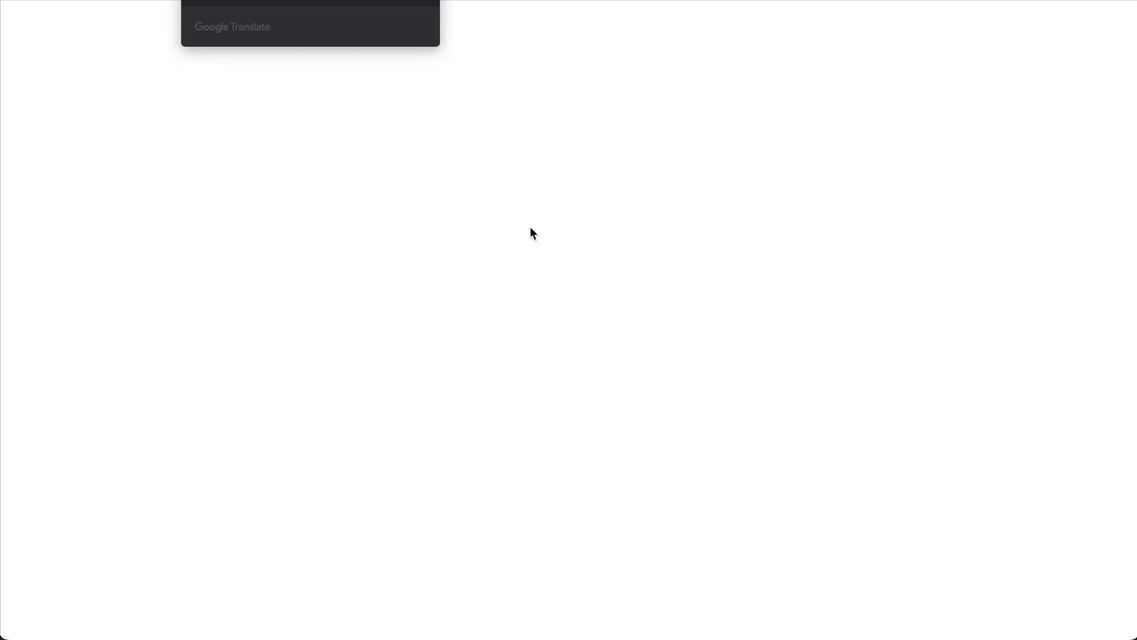
pyautogui.scroll(-2, 622, 335)
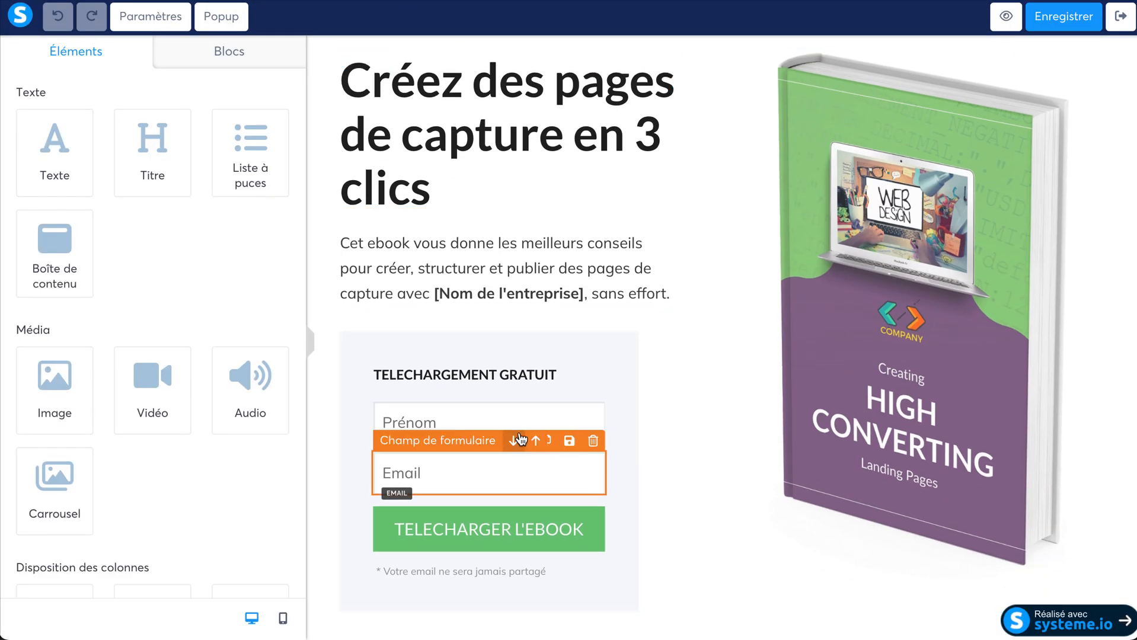
# - Change the data type of the capture form's Email field to "Numéro de téléphone"
pyautogui.click(408, 422)
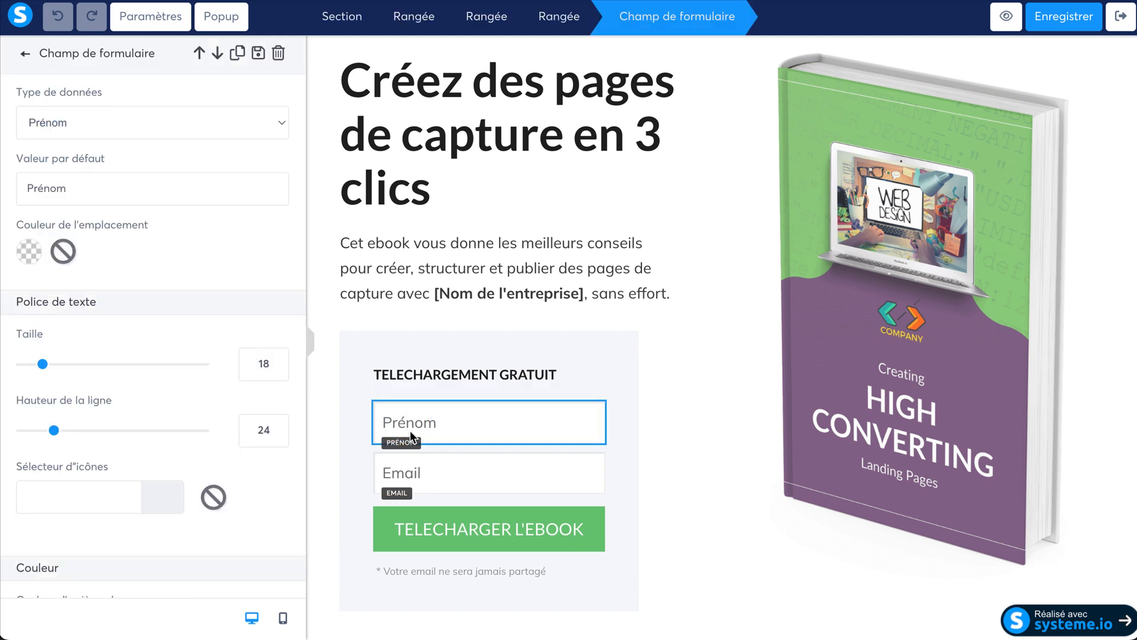
pyautogui.click(429, 474)
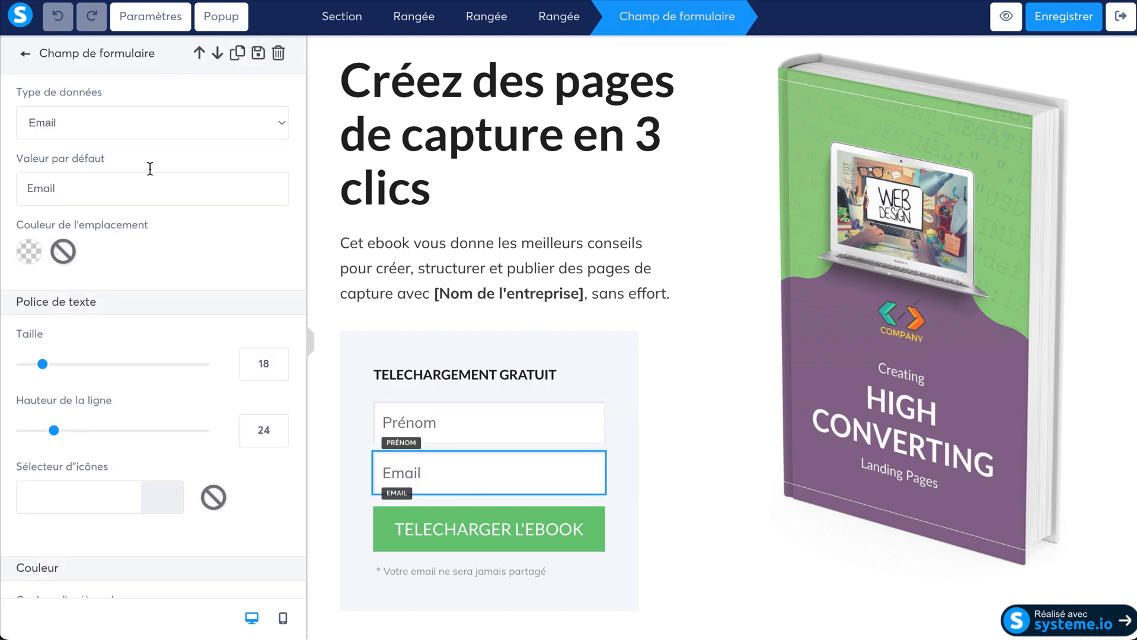
pyautogui.click(141, 135)
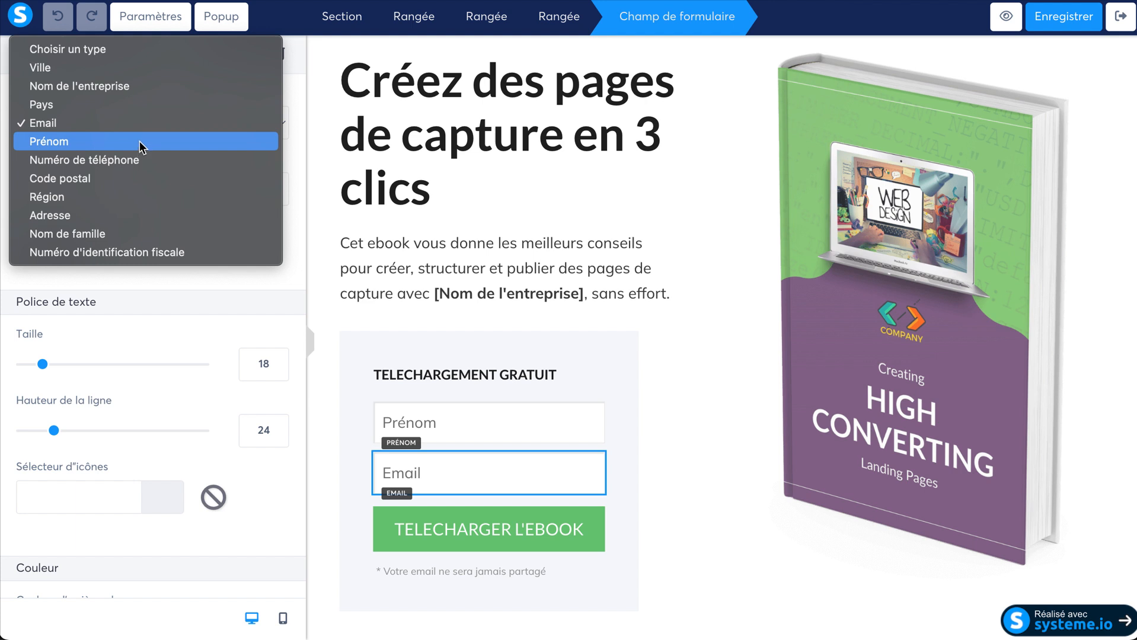
pyautogui.click(145, 160)
pyautogui.click(663, 534)
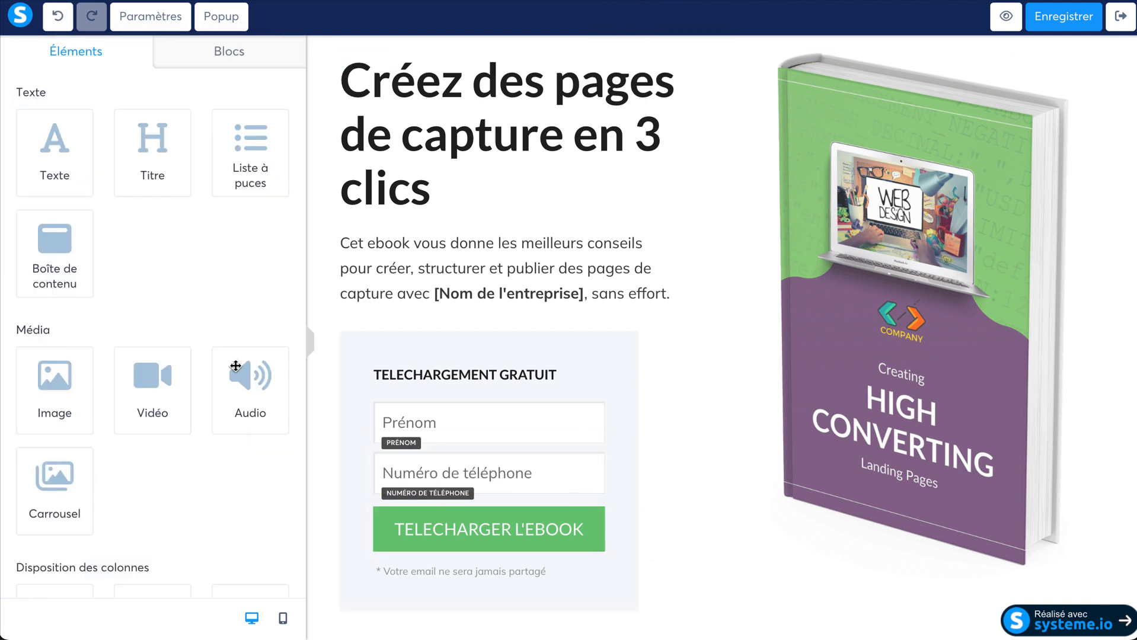
# - Duplicate the "Numéro de téléphone" field in the capture form
pyautogui.click(434, 480)
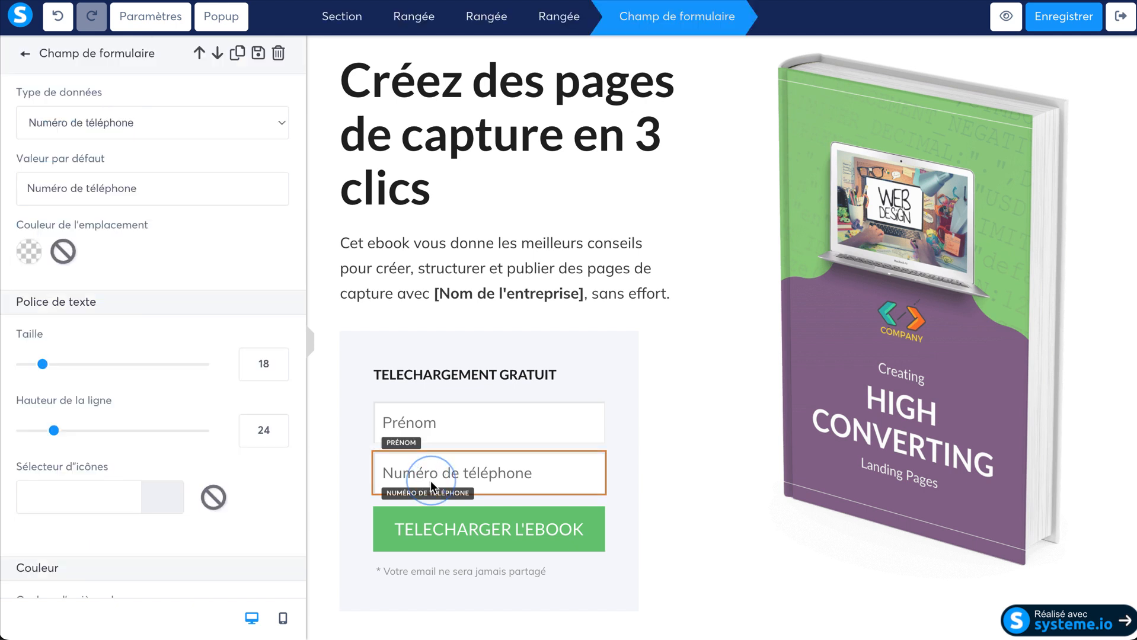
pyautogui.click(649, 435)
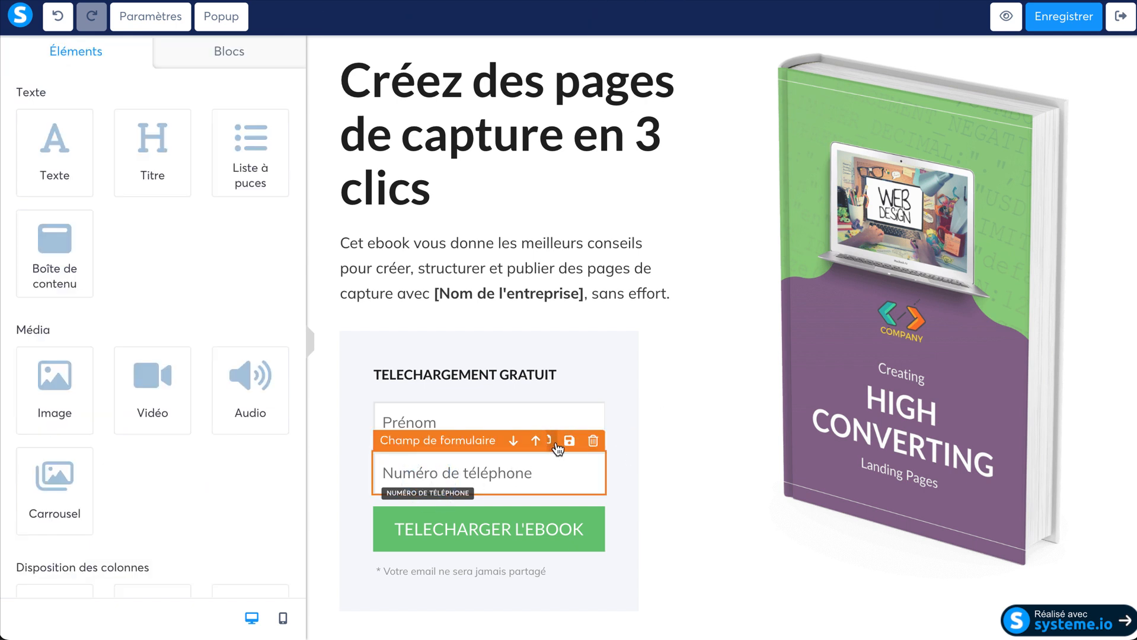
pyautogui.click(547, 442)
pyautogui.click(475, 515)
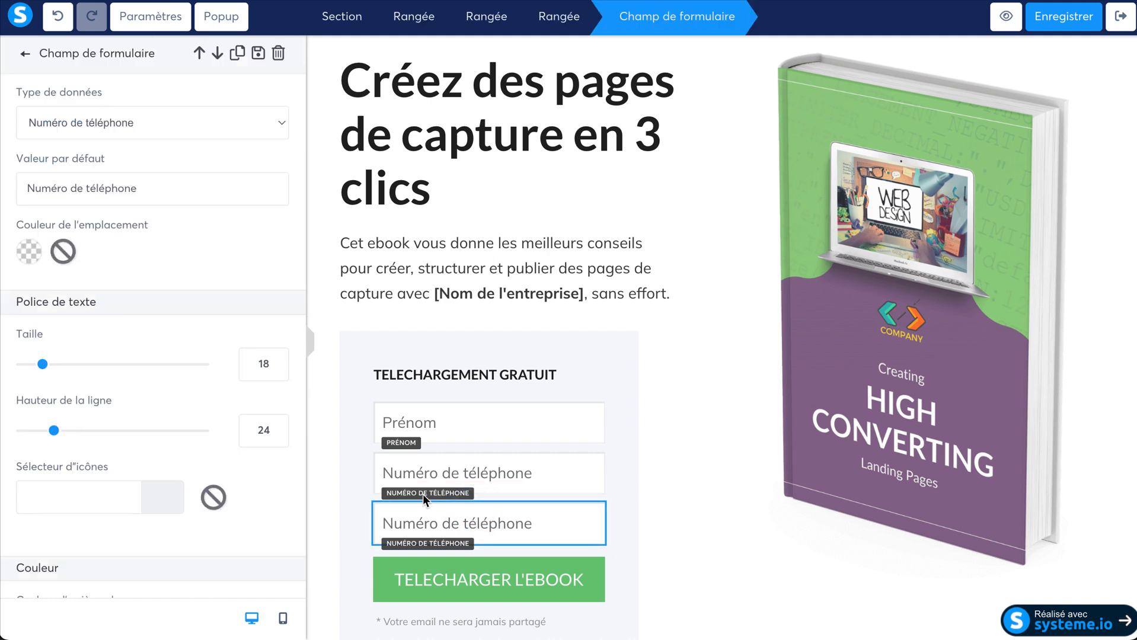
# - Examine the data types available for the duplicated form field without choosing a different one
pyautogui.click(201, 129)
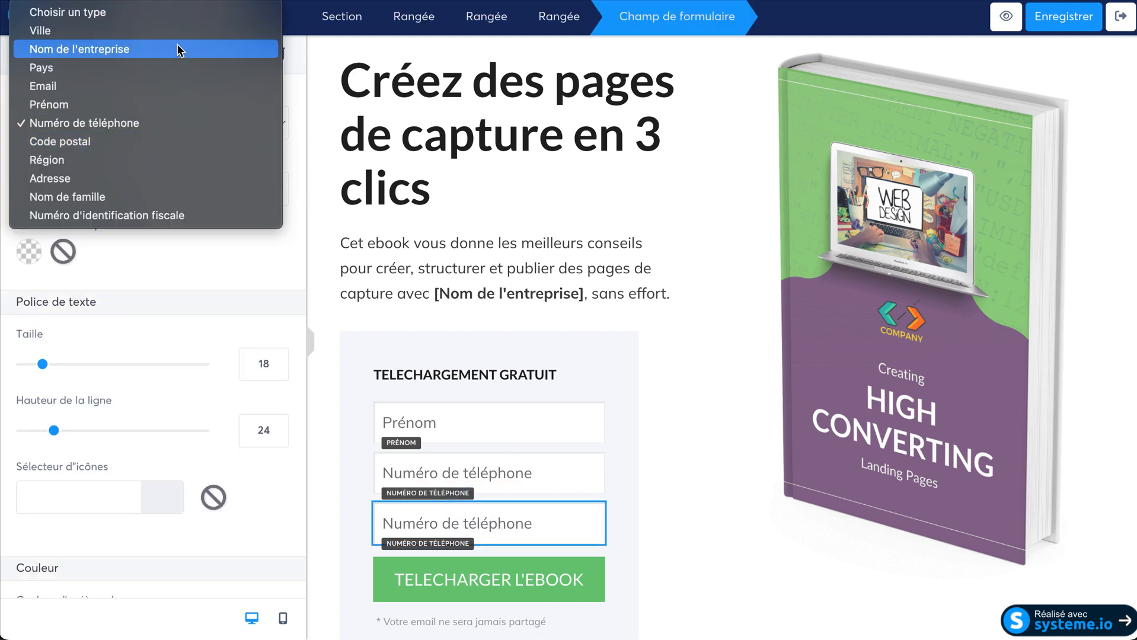
pyautogui.click(169, 251)
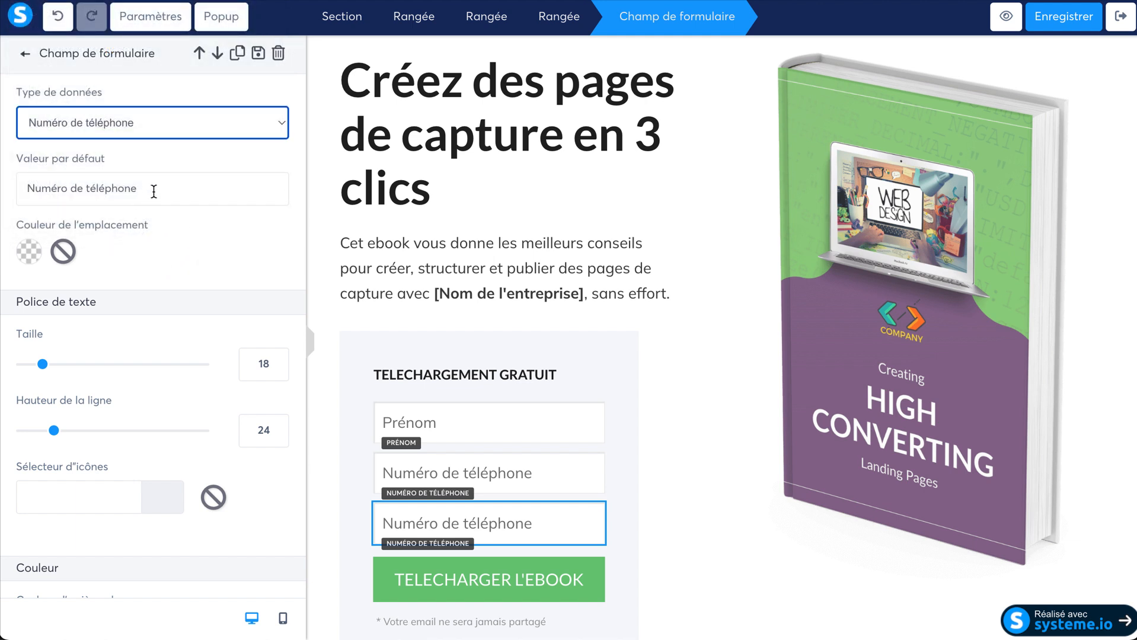
pyautogui.click(162, 124)
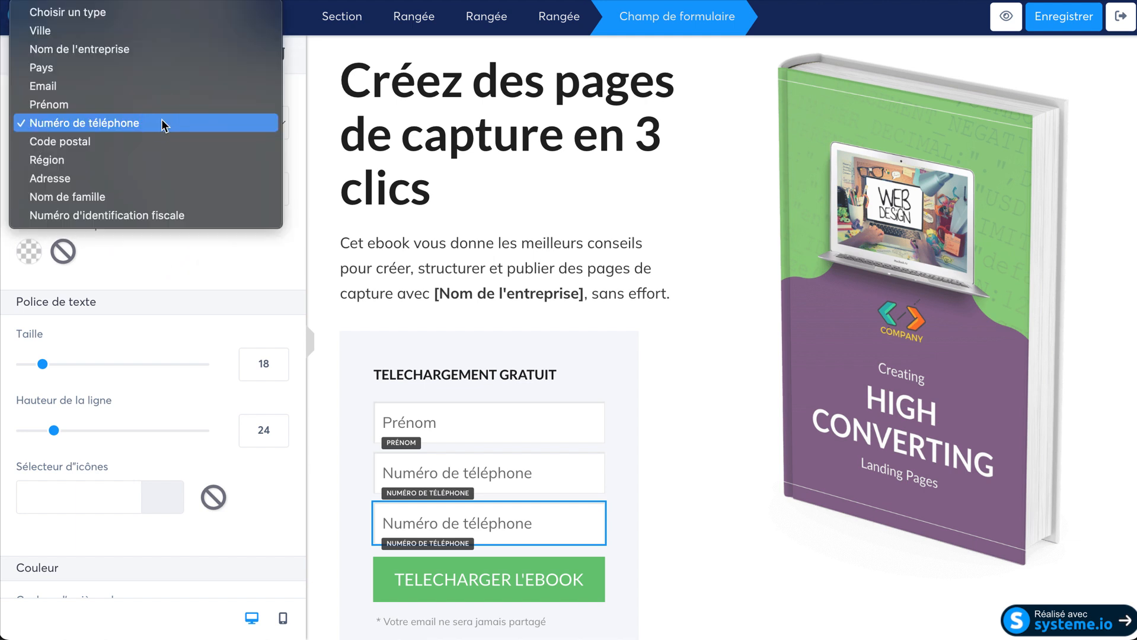
pyautogui.click(148, 248)
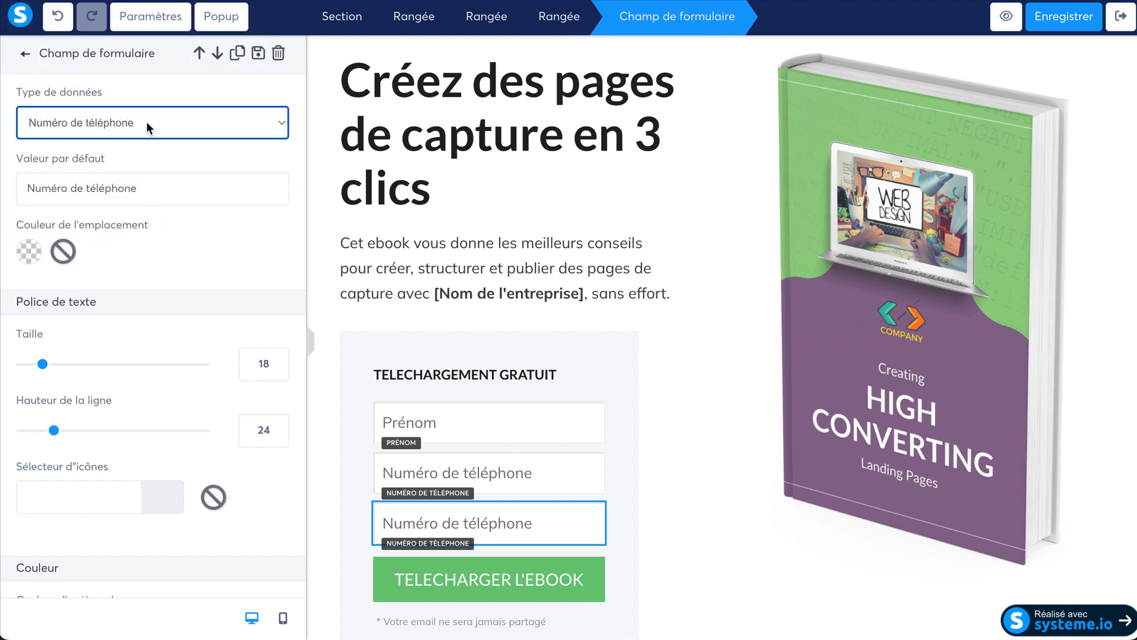
pyautogui.click(147, 123)
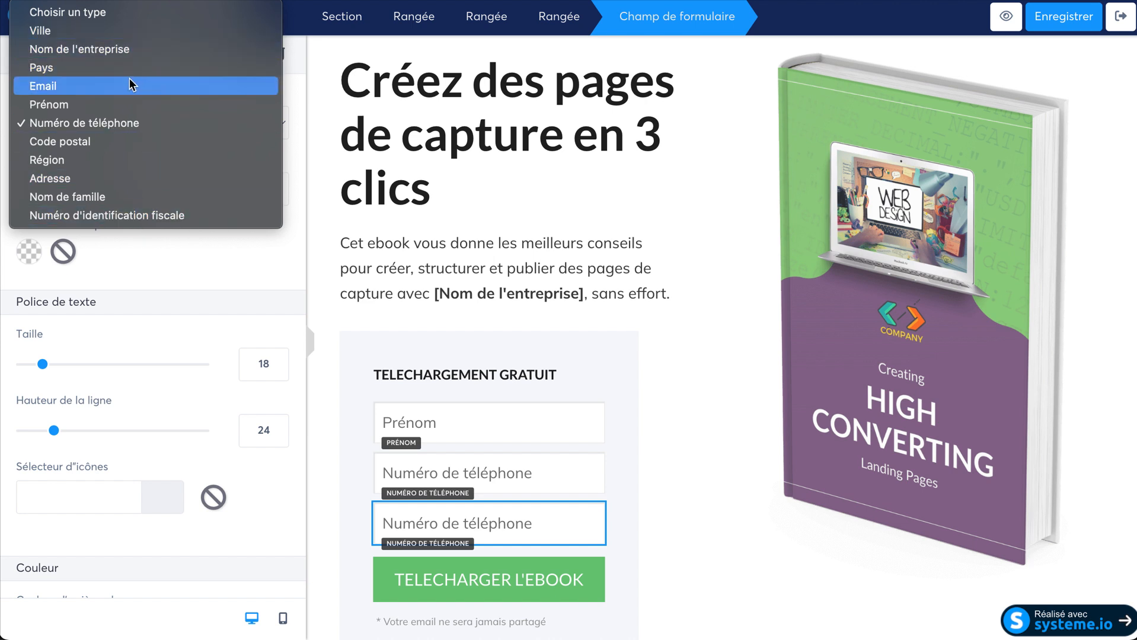
pyautogui.click(587, 238)
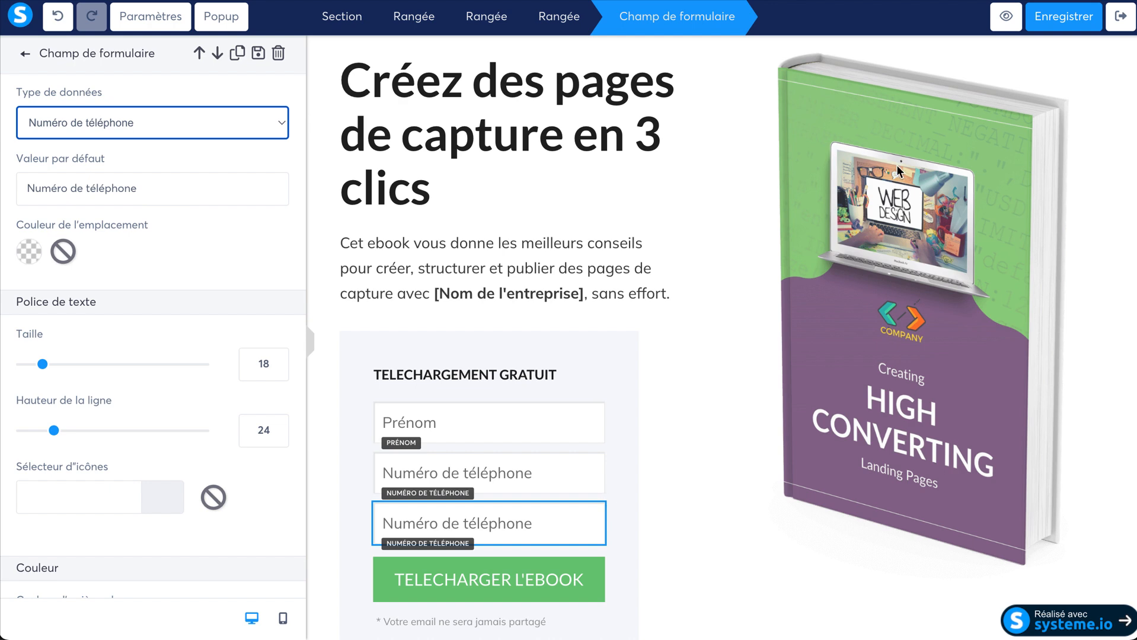
# - Save the capture page, leave the editor and go to the account dashboard
pyautogui.click(1086, 27)
pyautogui.click(1118, 28)
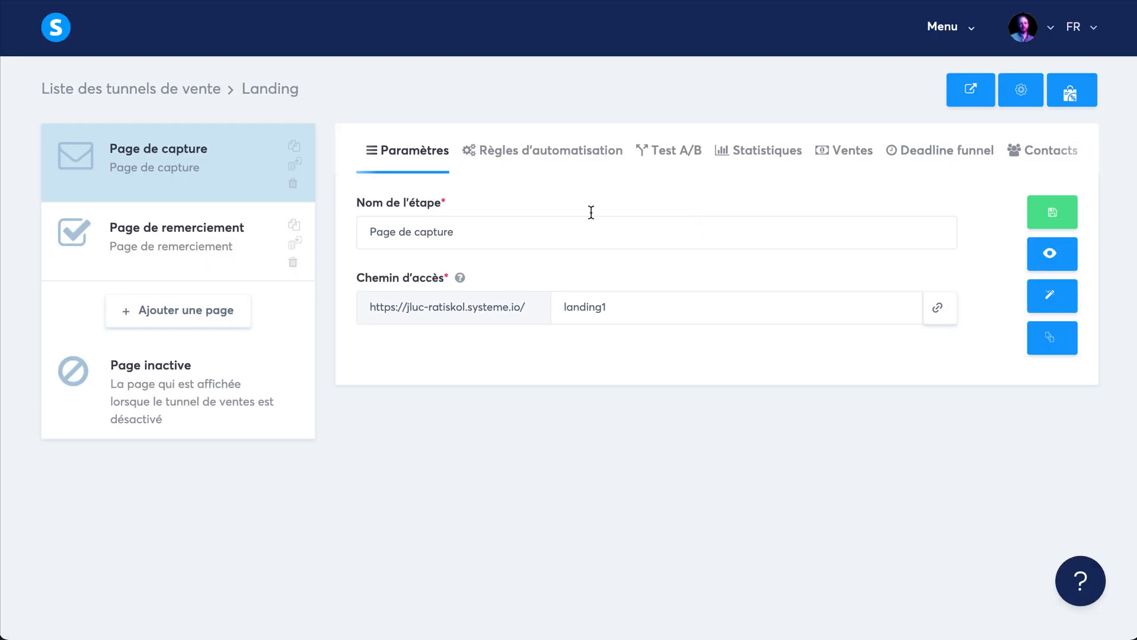
pyautogui.click(957, 39)
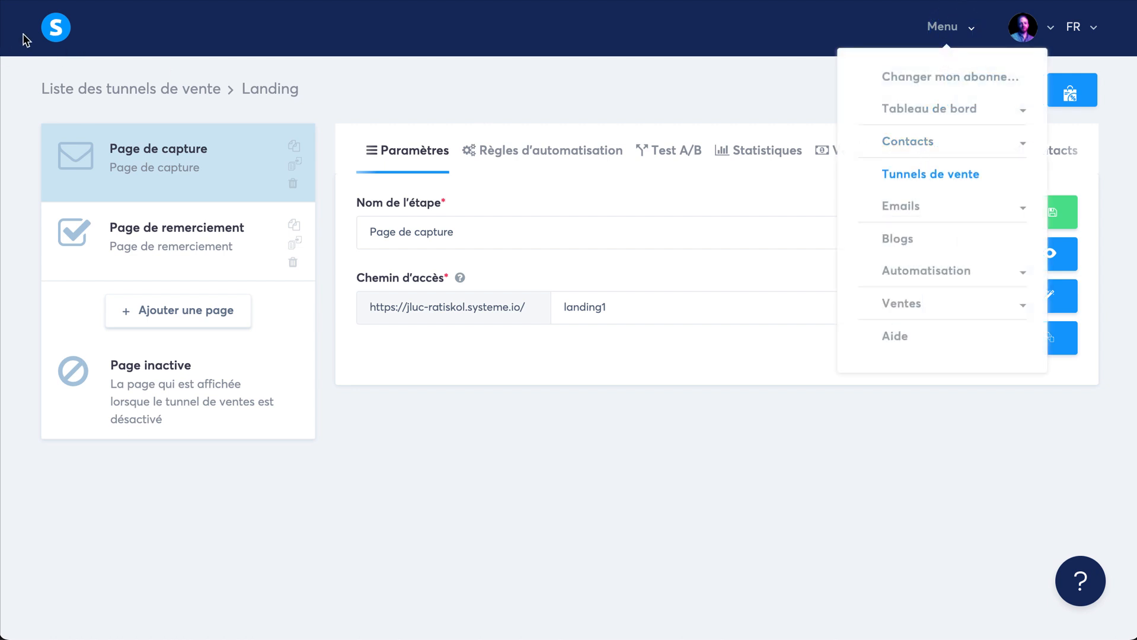
pyautogui.click(60, 31)
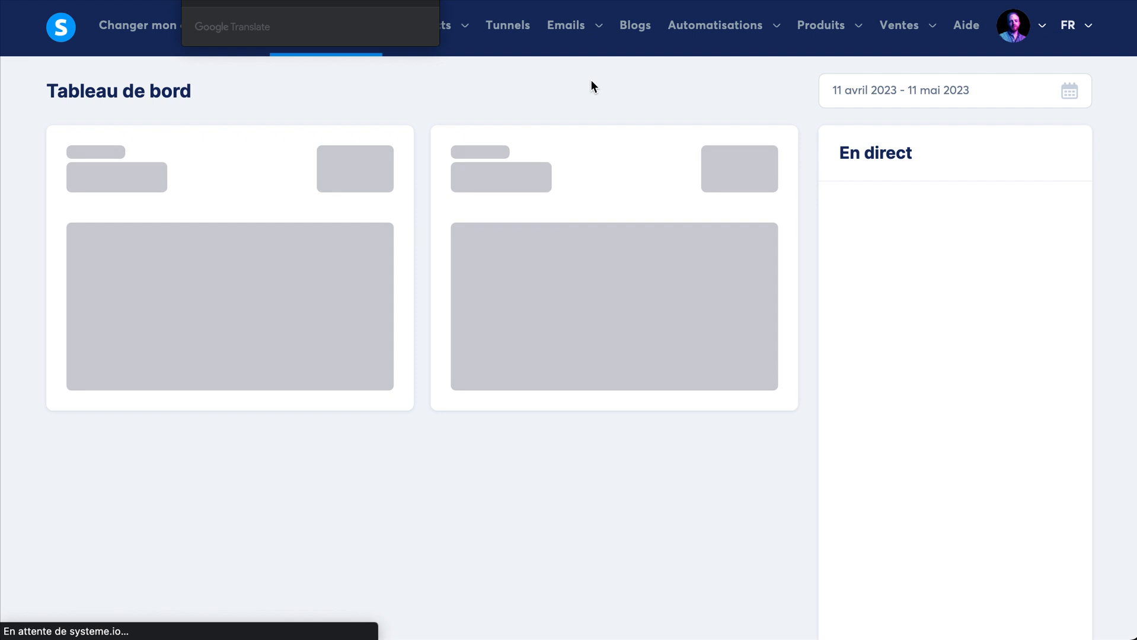
# - Open the Contacts list and look through its available filters
pyautogui.moveTo(425, 27)
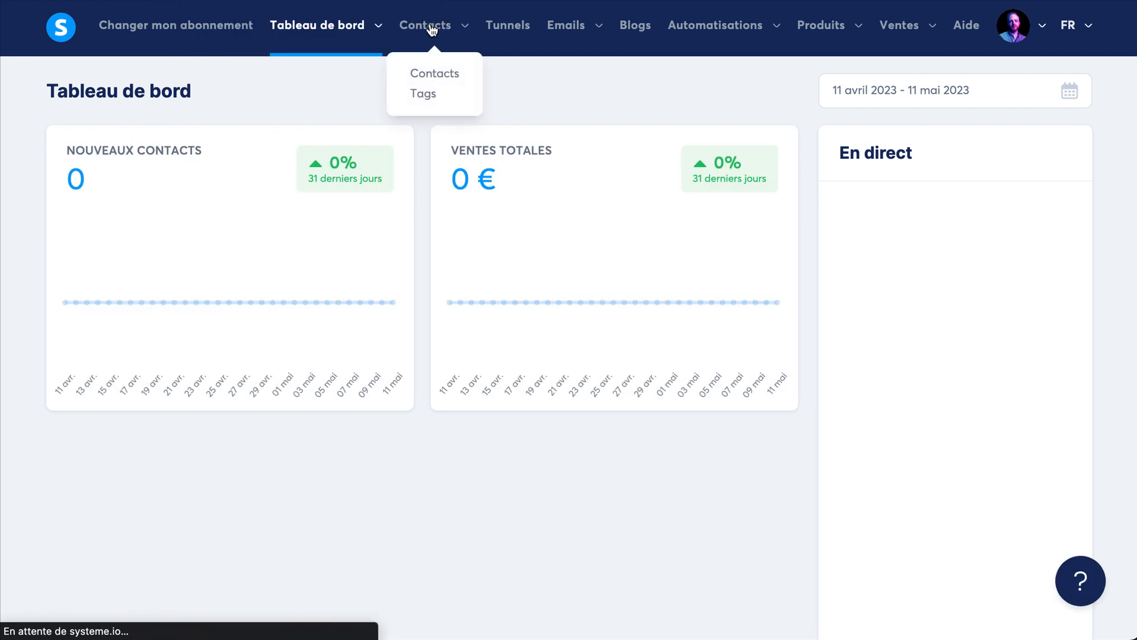
pyautogui.click(436, 75)
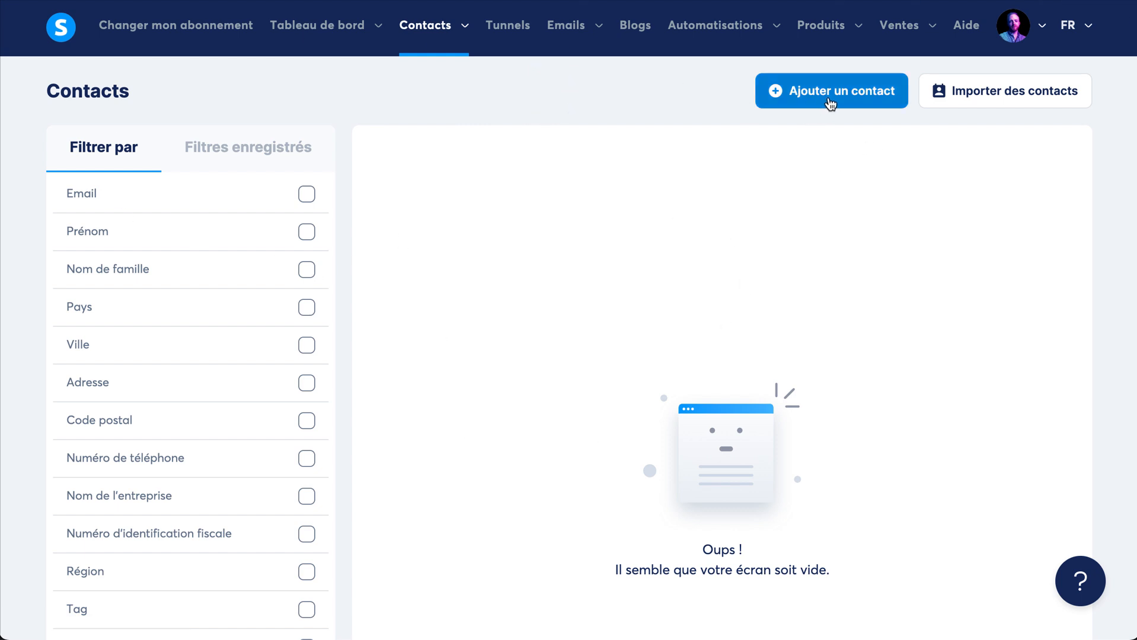
pyautogui.scroll(-5, 473, 222)
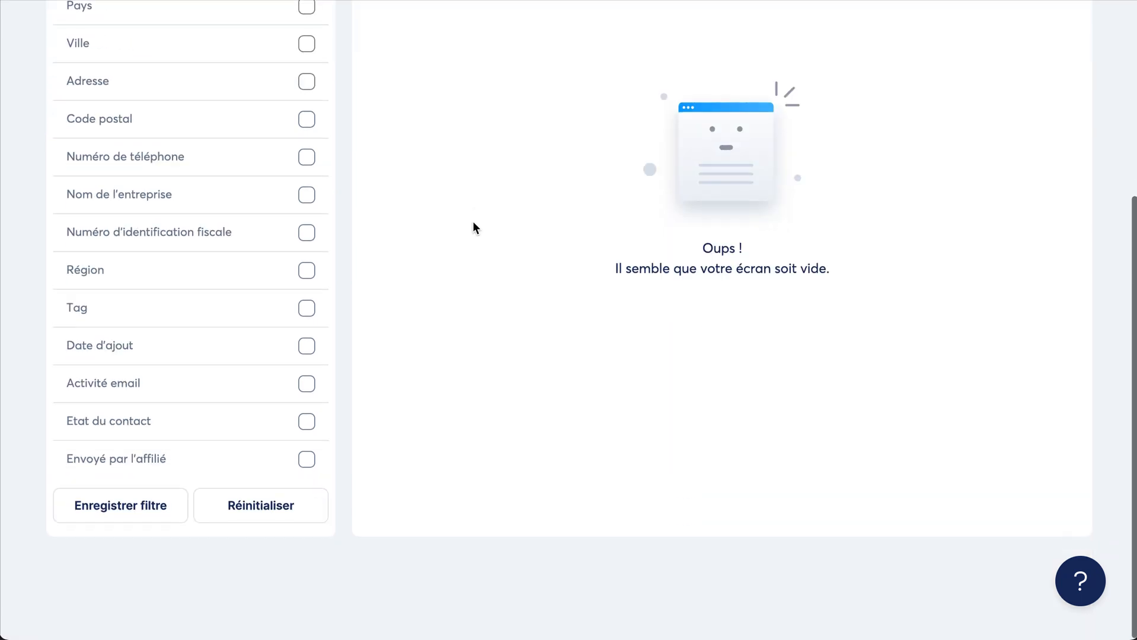
pyautogui.scroll(6, 475, 223)
# - Open the form for adding a contact and examine its standard fields, from email and name to address and phone number
pyautogui.click(810, 102)
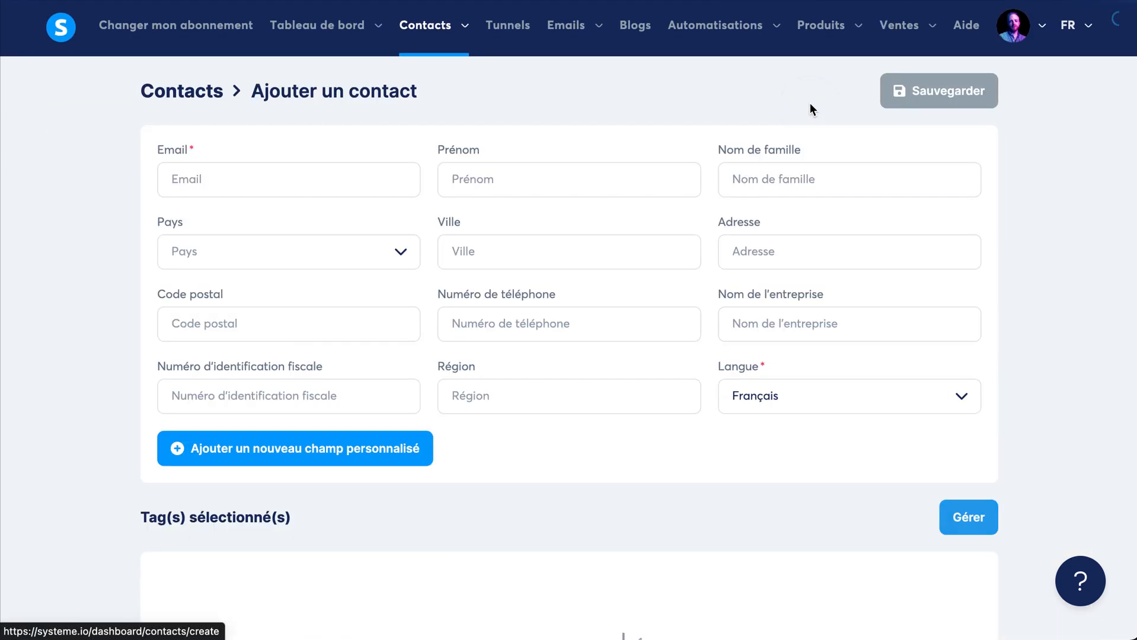
pyautogui.click(250, 172)
pyautogui.click(530, 185)
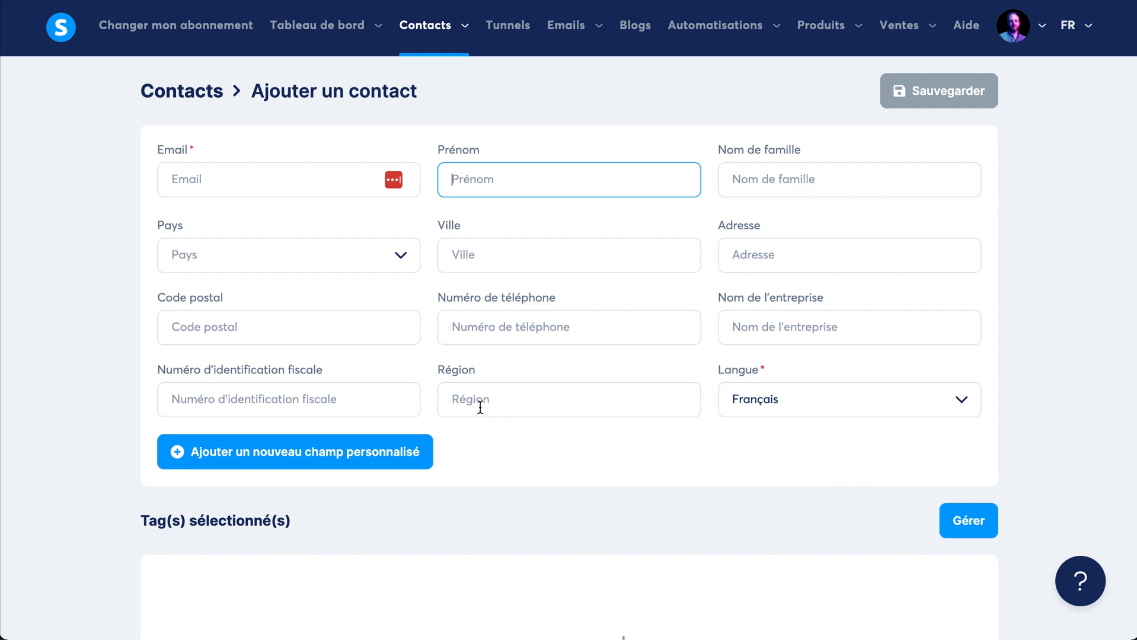
pyautogui.click(310, 320)
pyautogui.click(305, 255)
pyautogui.click(595, 261)
pyautogui.click(813, 265)
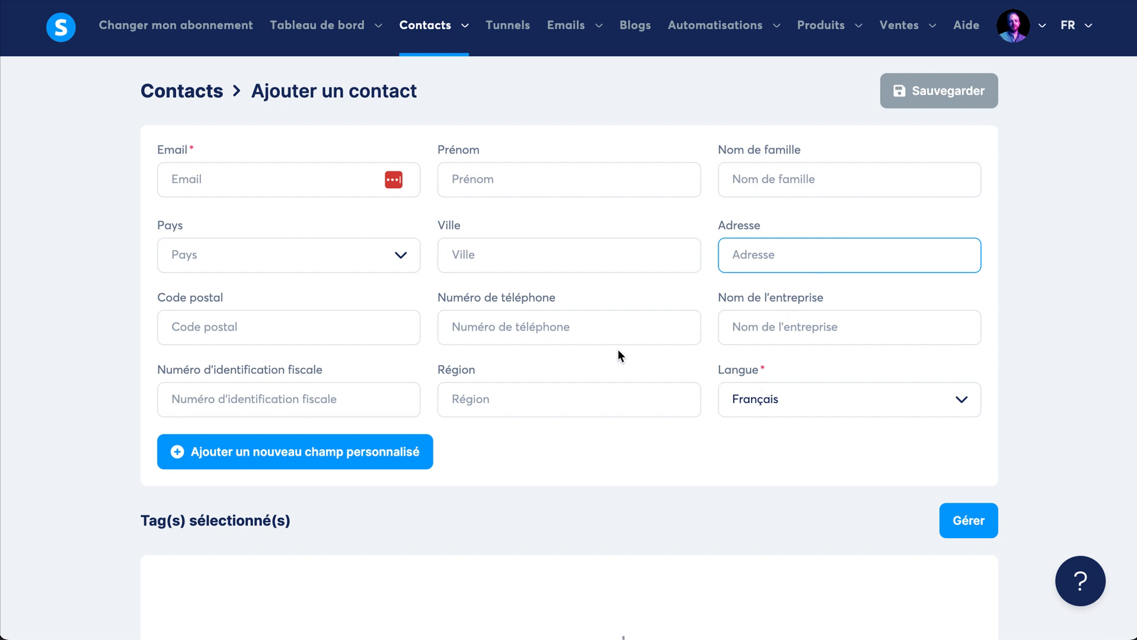
pyautogui.click(607, 328)
pyautogui.click(656, 487)
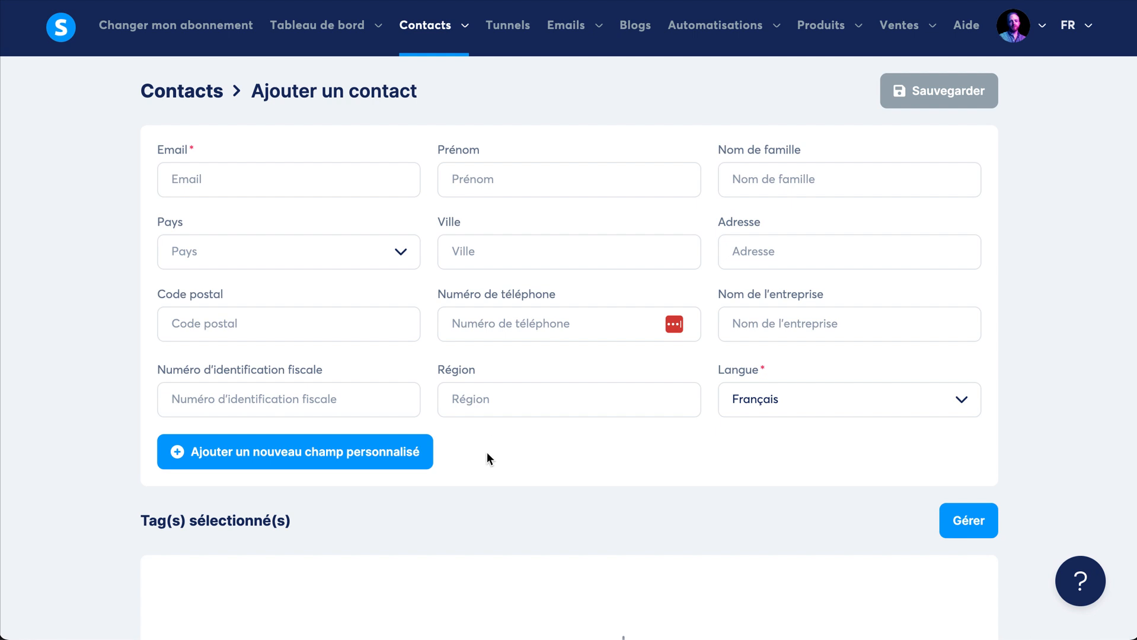
# - Create a custom contact field named "Date de naissance" from the new contact form
pyautogui.click(365, 457)
pyautogui.click(373, 295)
pyautogui.click(388, 356)
pyautogui.click(391, 333)
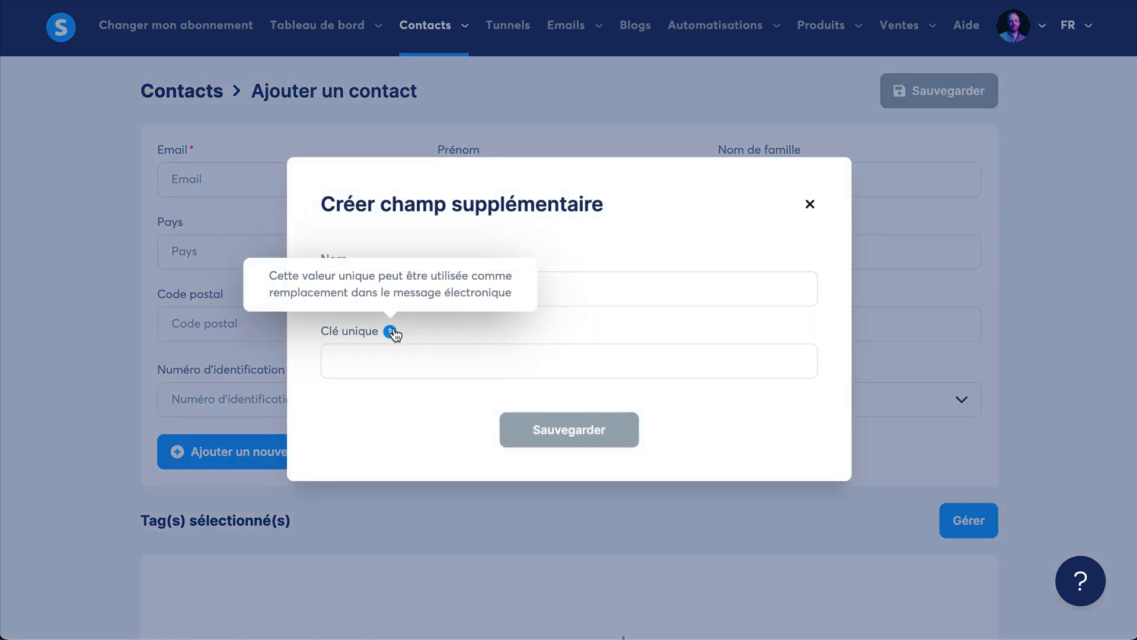
pyautogui.click(429, 330)
pyautogui.click(389, 288)
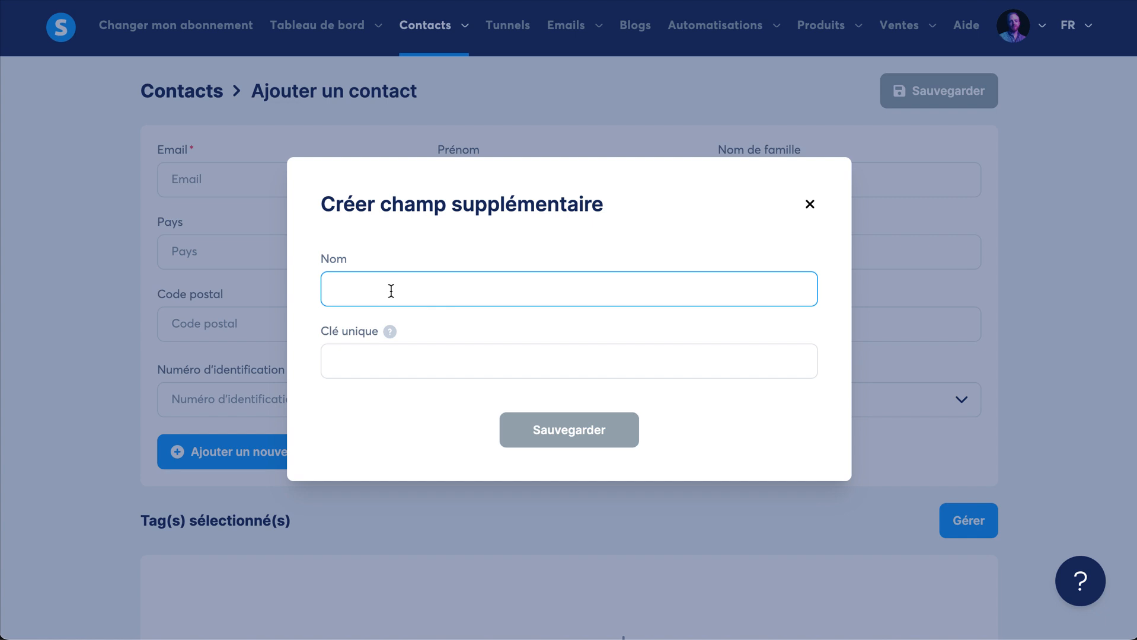
pyautogui.write('Date de naissance')
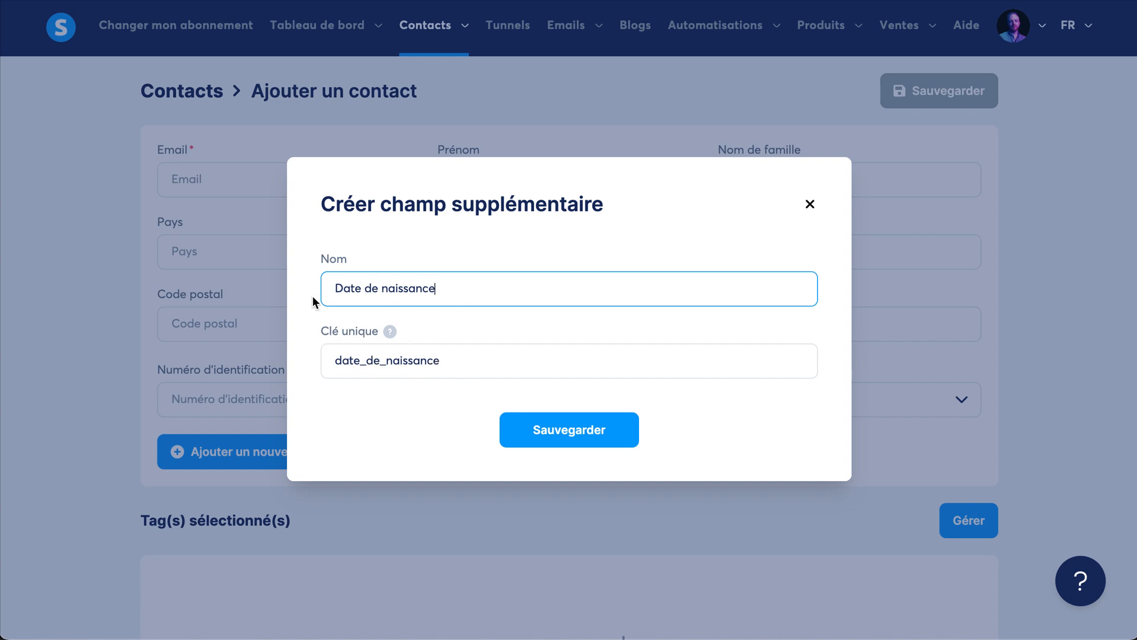
pyautogui.click(589, 442)
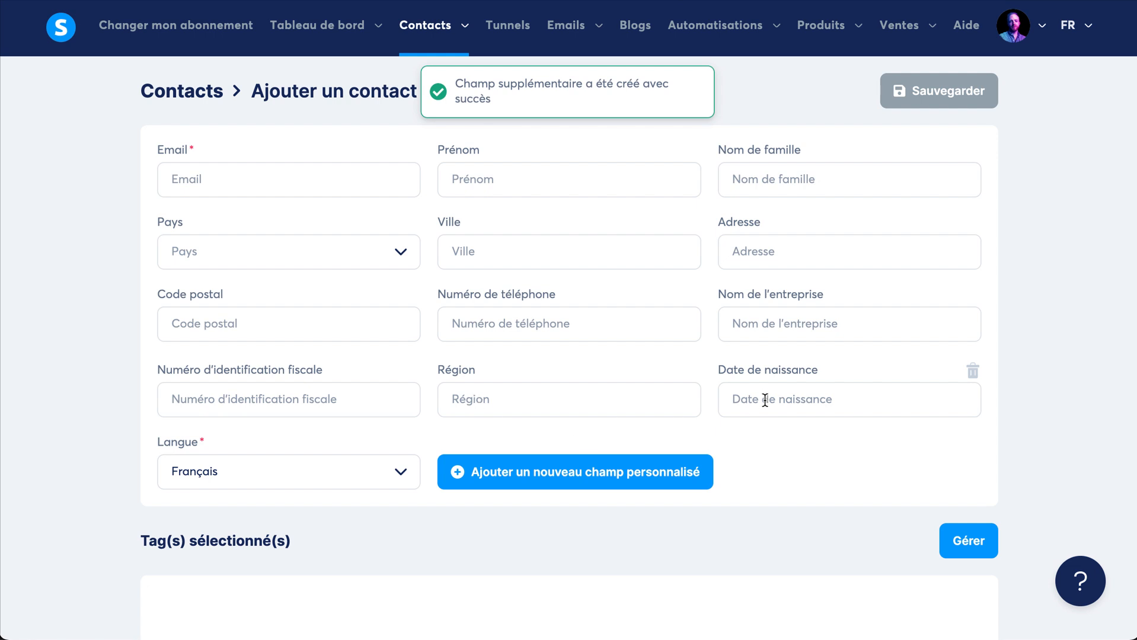
pyautogui.doubleClick(792, 371)
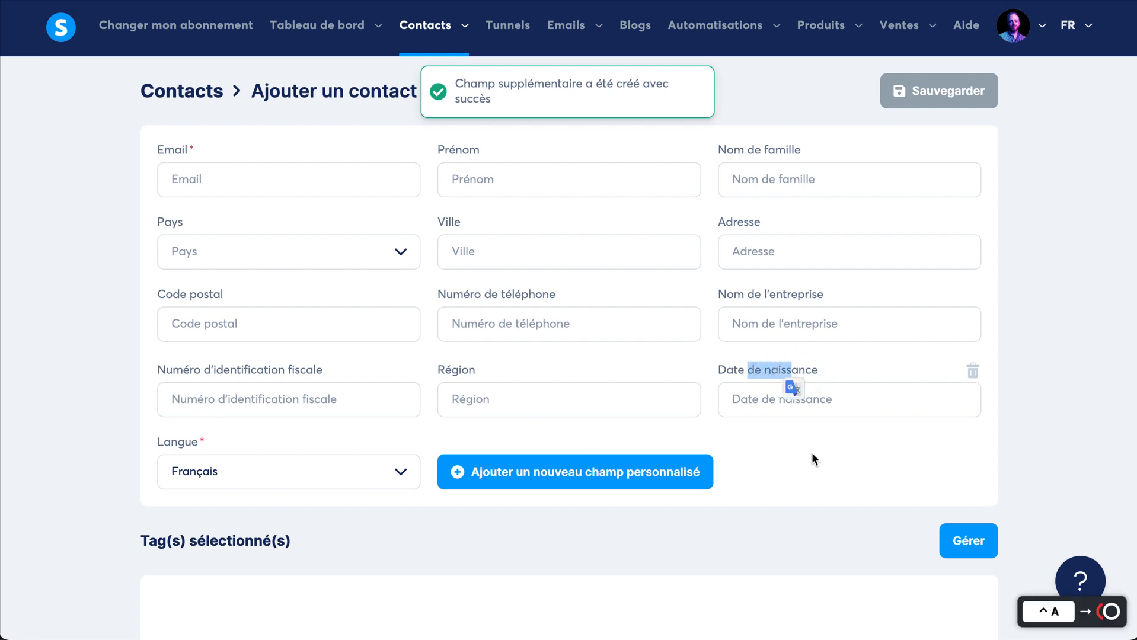
# - Create another custom contact field named "Situation personnelle" from the new contact form
pyautogui.click(632, 482)
pyautogui.click(409, 299)
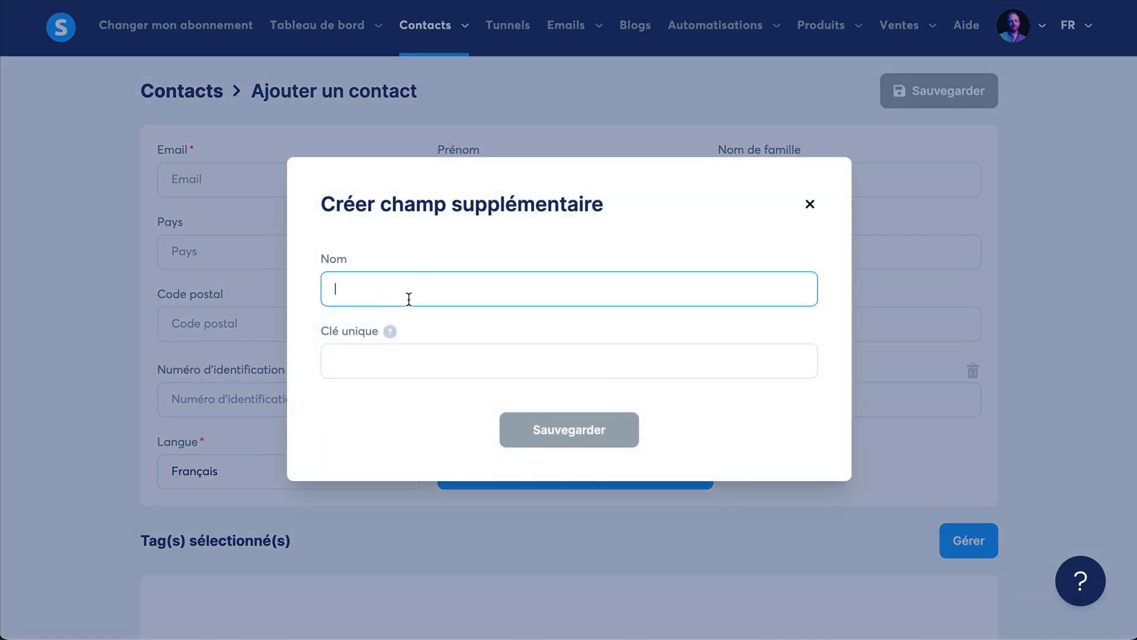
pyautogui.write('Situa')
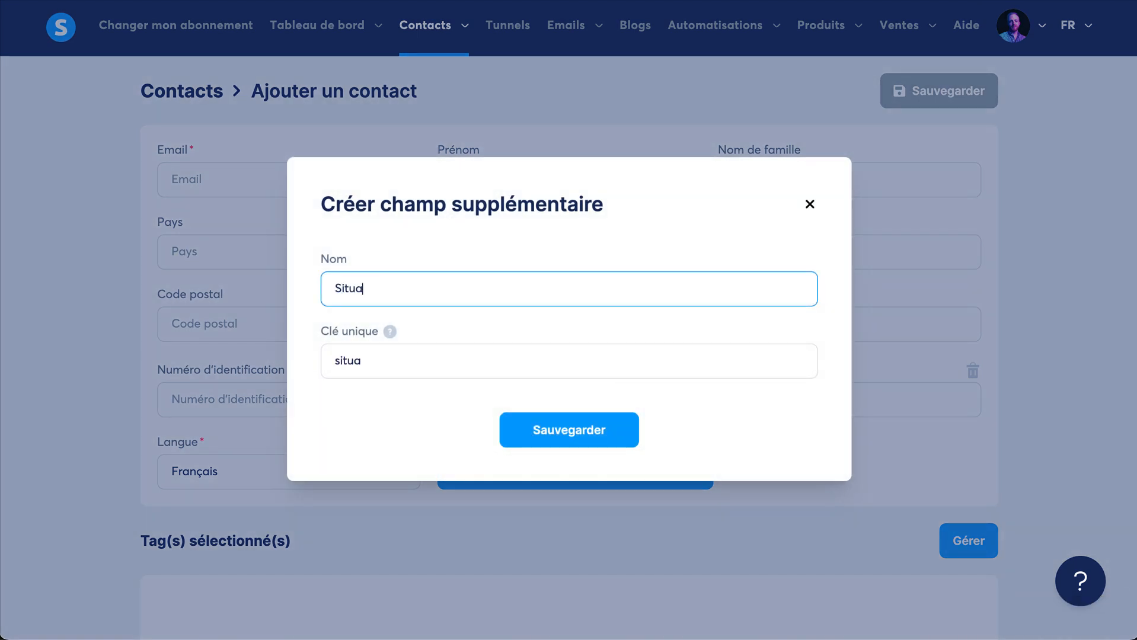
pyautogui.write('tion personelle')
pyautogui.click(424, 288)
pyautogui.write('n')
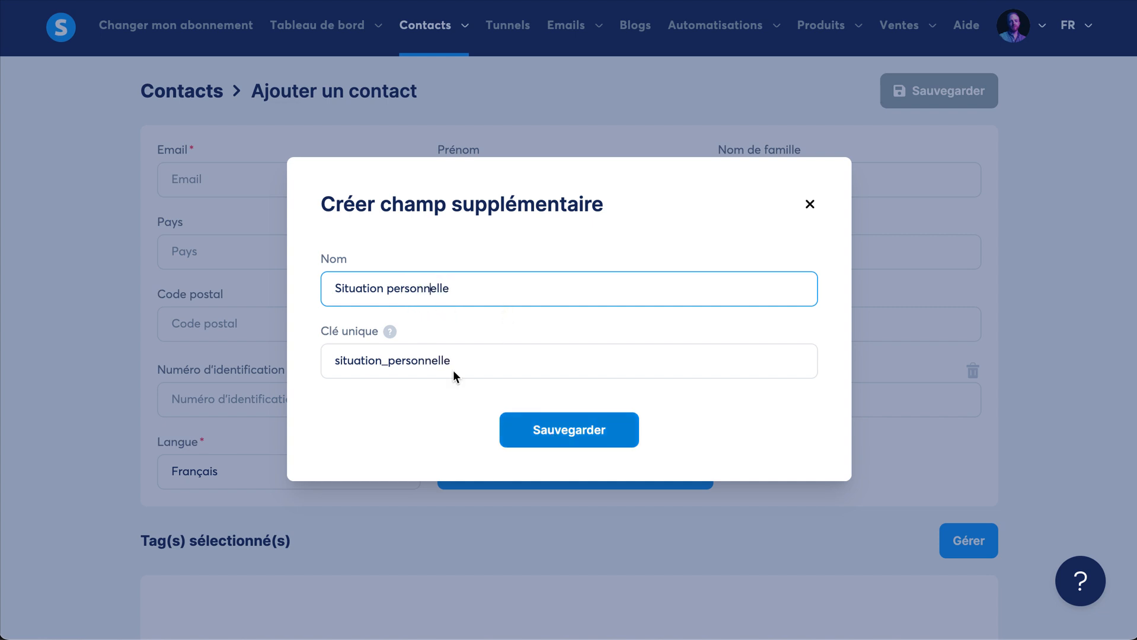
pyautogui.click(592, 428)
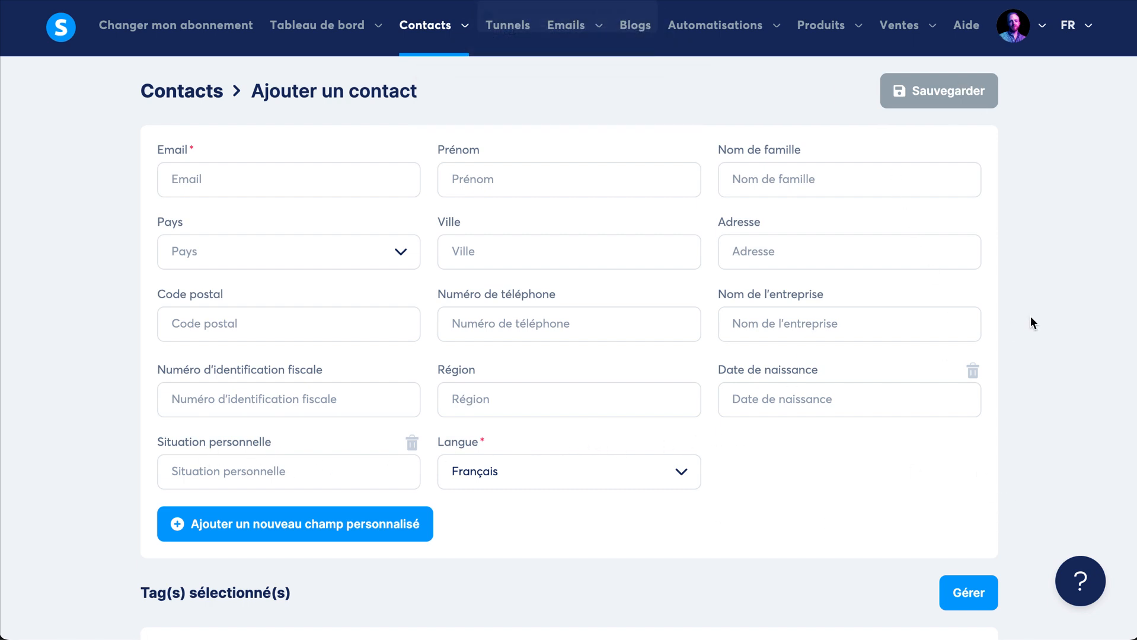
# - Leave the contact form and open the "Landing" funnel's capture page in the page editor
pyautogui.scroll(-3, 1028, 318)
pyautogui.scroll(3, 1035, 313)
pyautogui.click(941, 101)
pyautogui.click(517, 28)
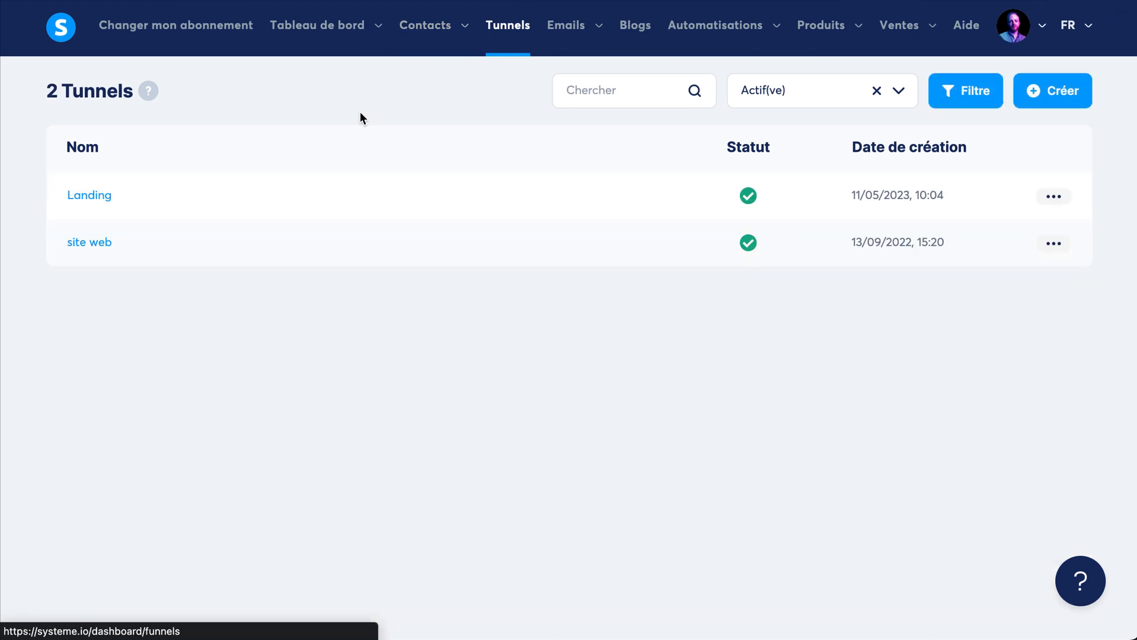
pyautogui.click(105, 199)
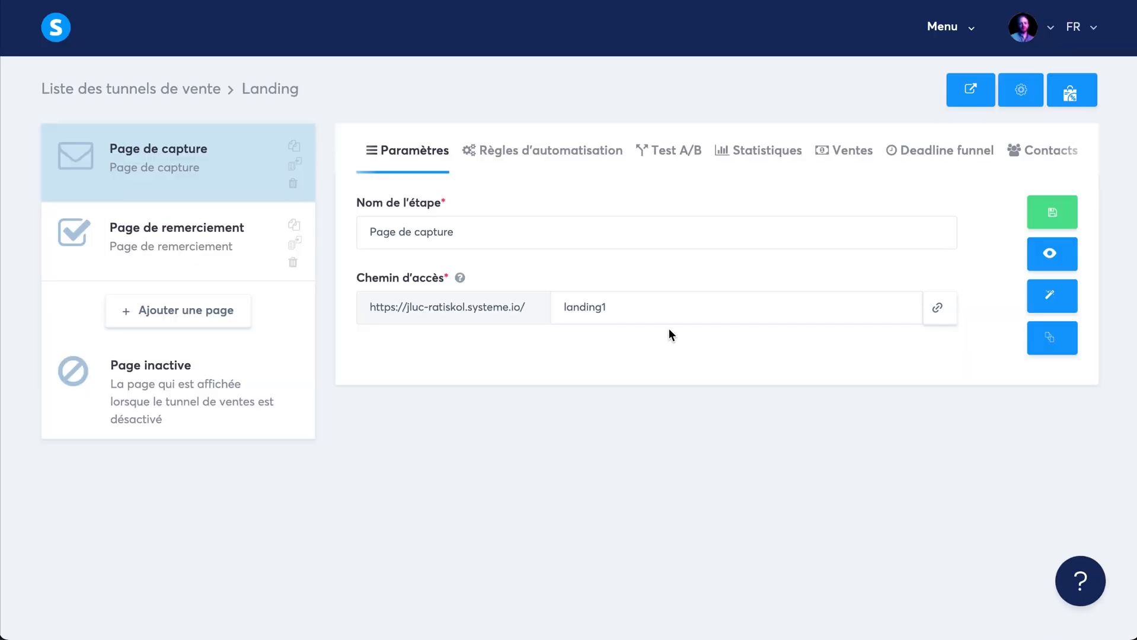
pyautogui.click(1064, 299)
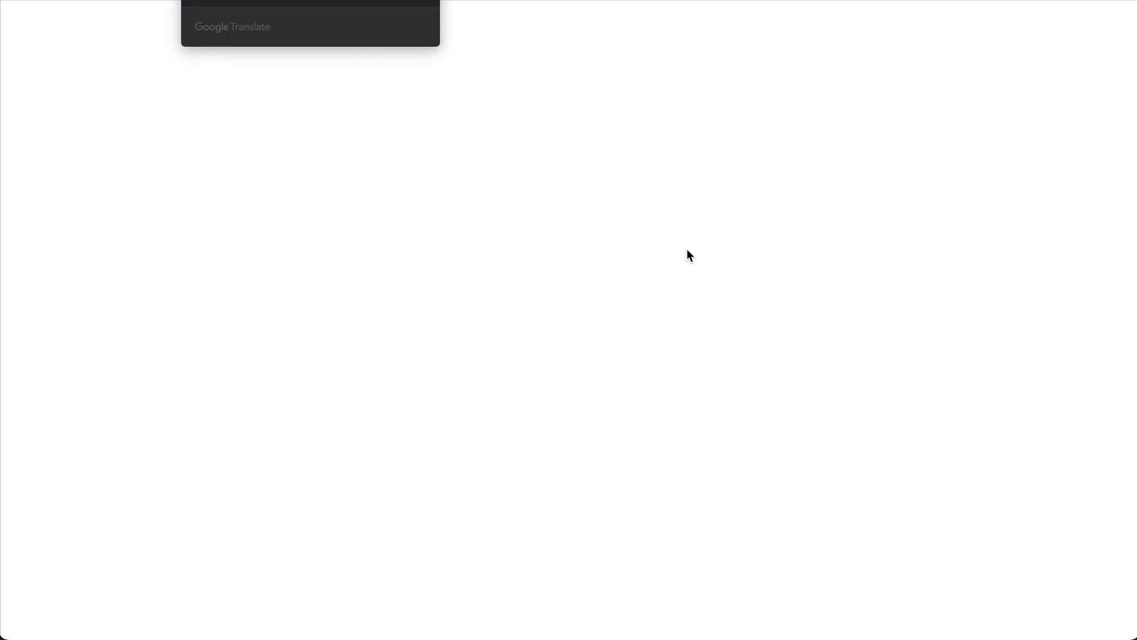
# - Change the data type of the form field directly below Prénom to Email
pyautogui.scroll(-2, 579, 549)
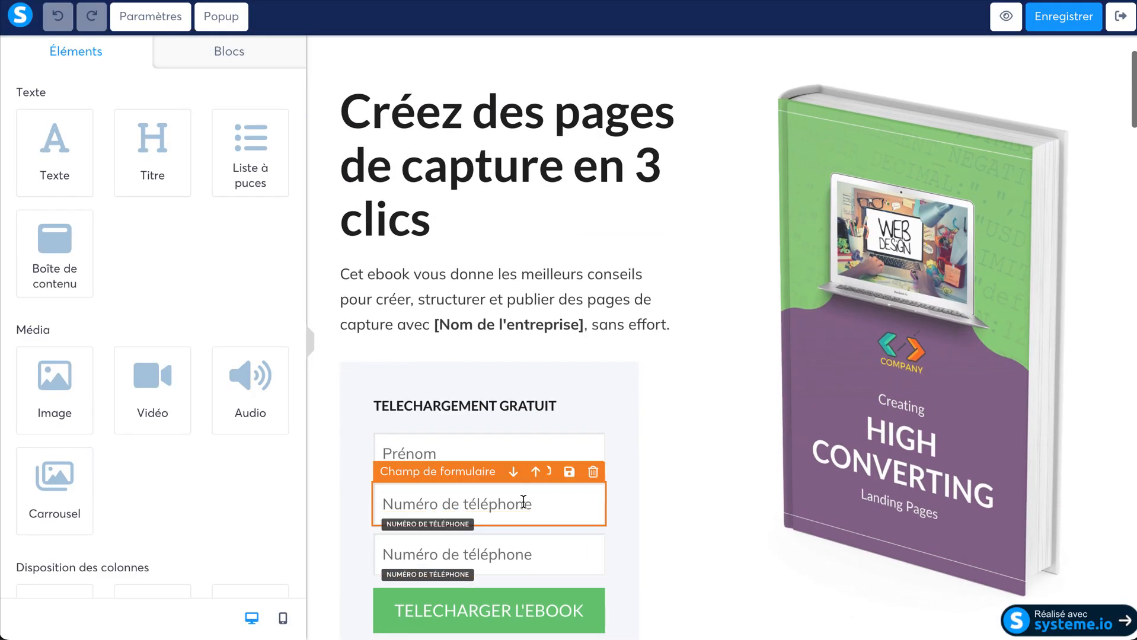
pyautogui.scroll(-2, 438, 410)
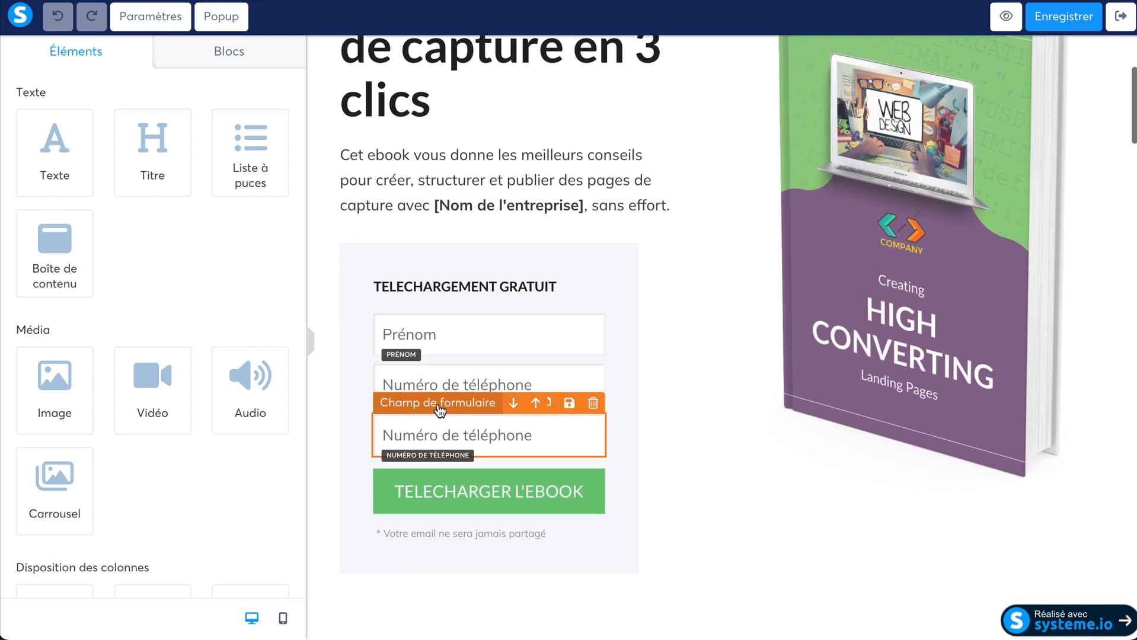
pyautogui.click(463, 391)
pyautogui.click(138, 124)
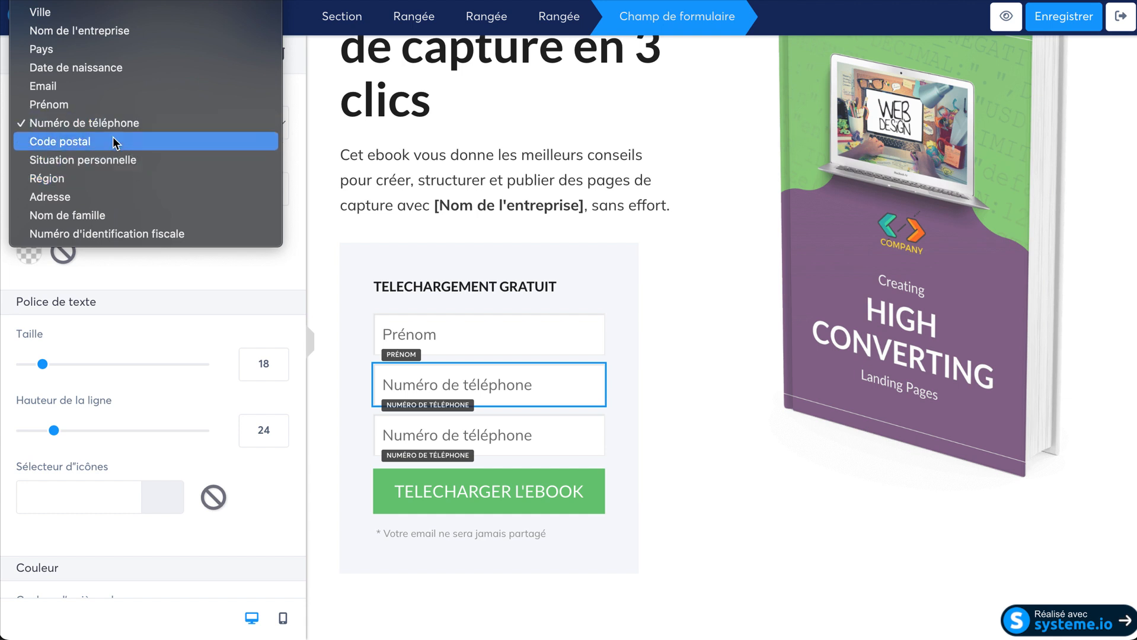
pyautogui.click(124, 83)
# - Duplicate the phone number field in the capture form and set the copy's data type to Date de naissance
pyautogui.click(523, 448)
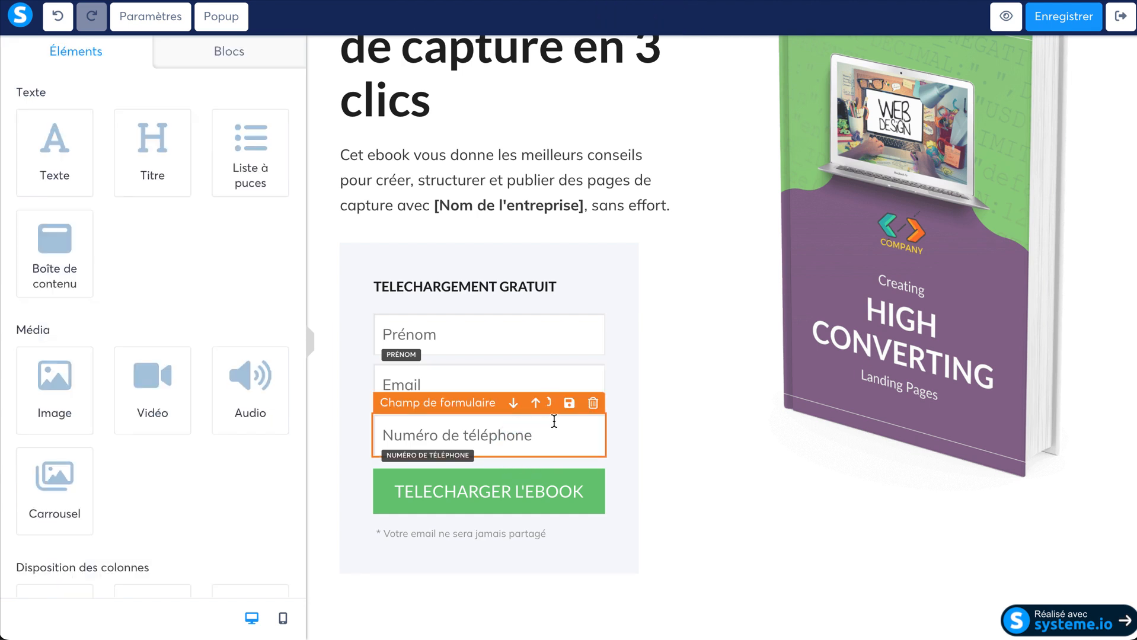
pyautogui.click(555, 406)
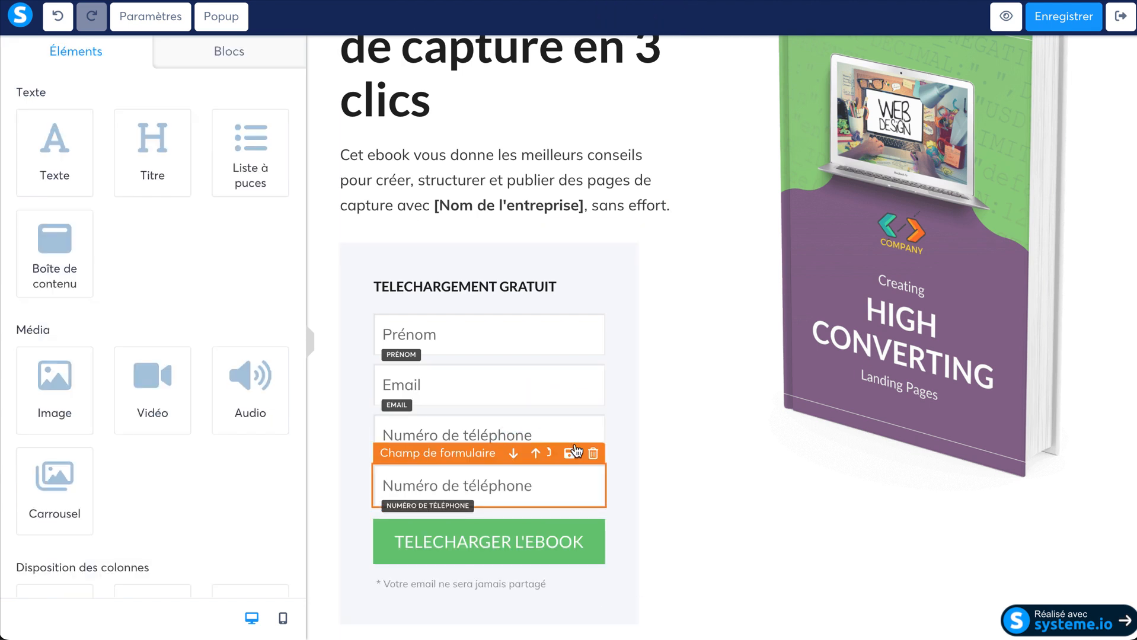
pyautogui.click(475, 484)
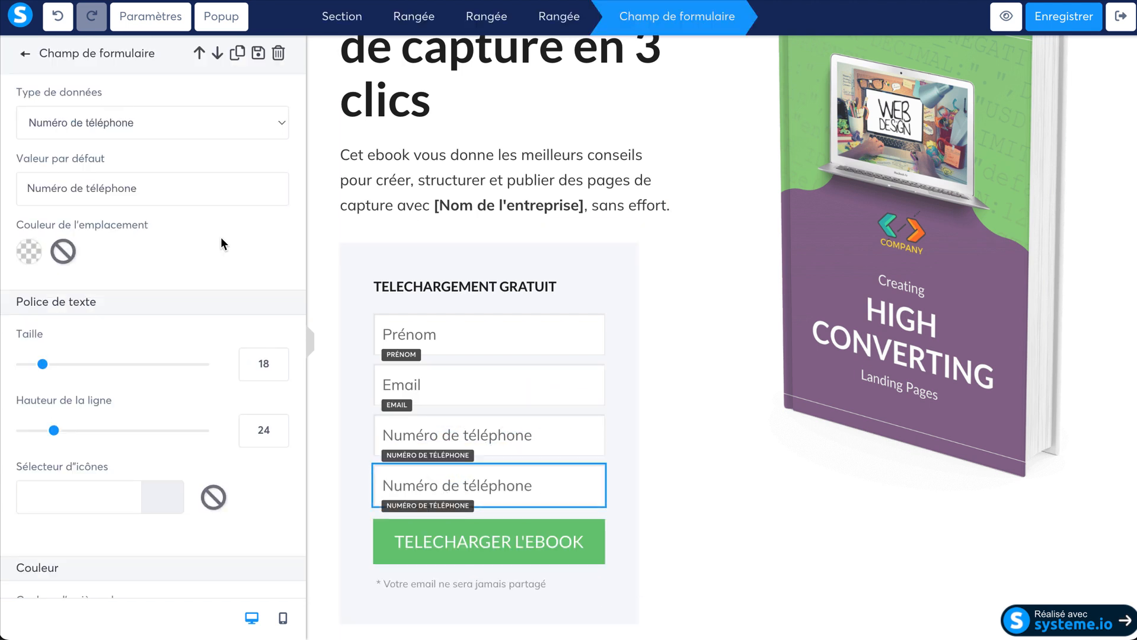
pyautogui.click(93, 120)
pyautogui.click(89, 69)
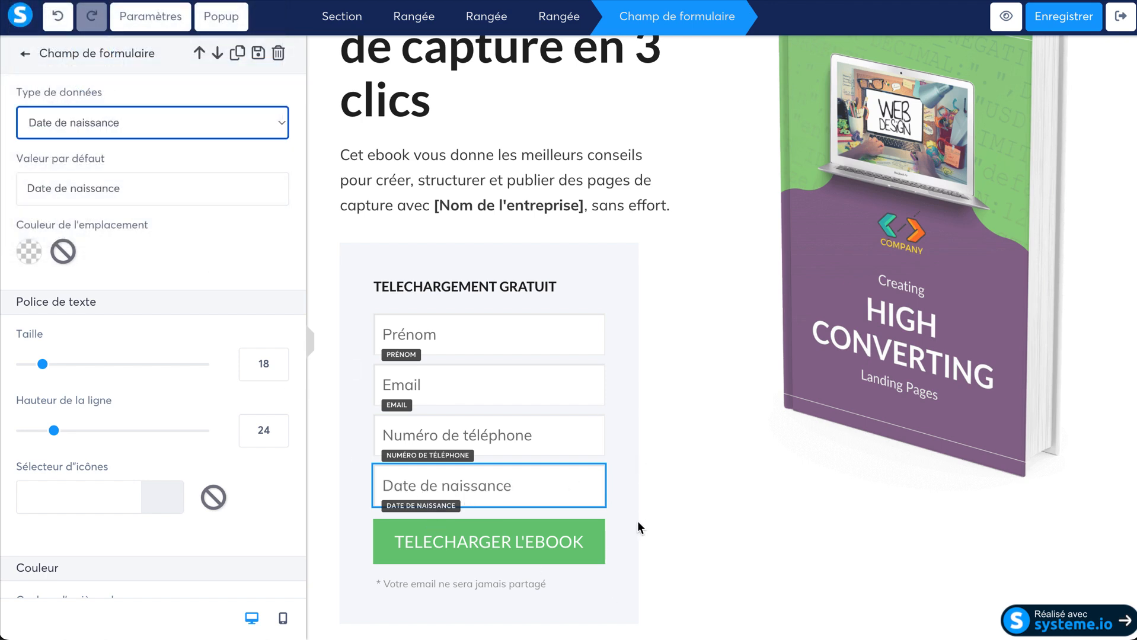
# - Duplicate the Date de naissance field and set the copy's data type to Situation personnelle
pyautogui.click(550, 455)
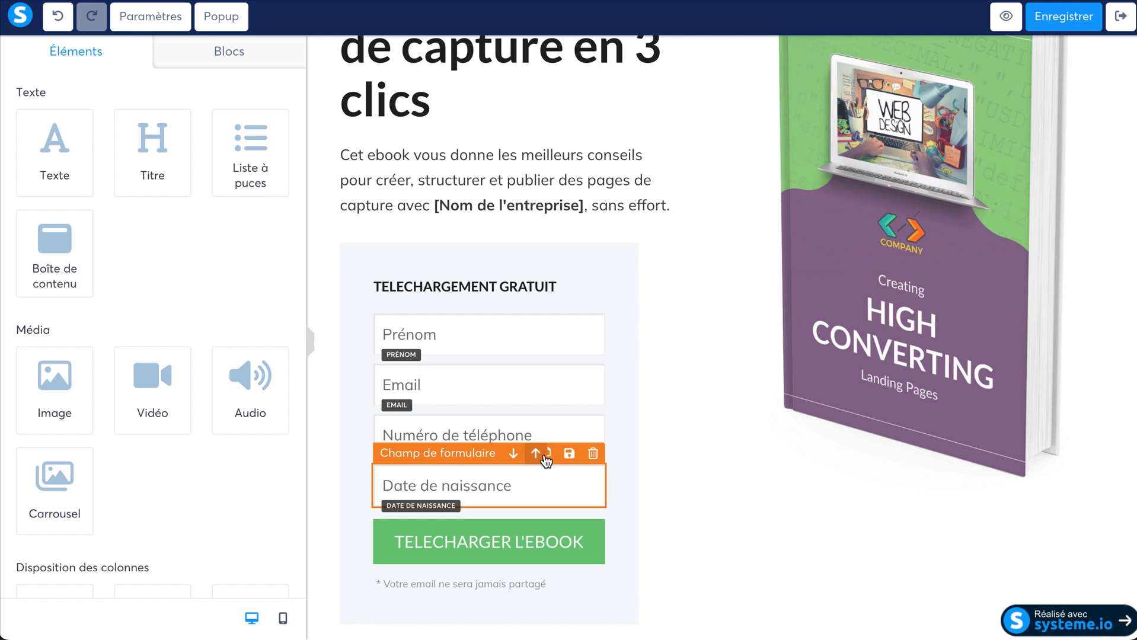
pyautogui.click(465, 536)
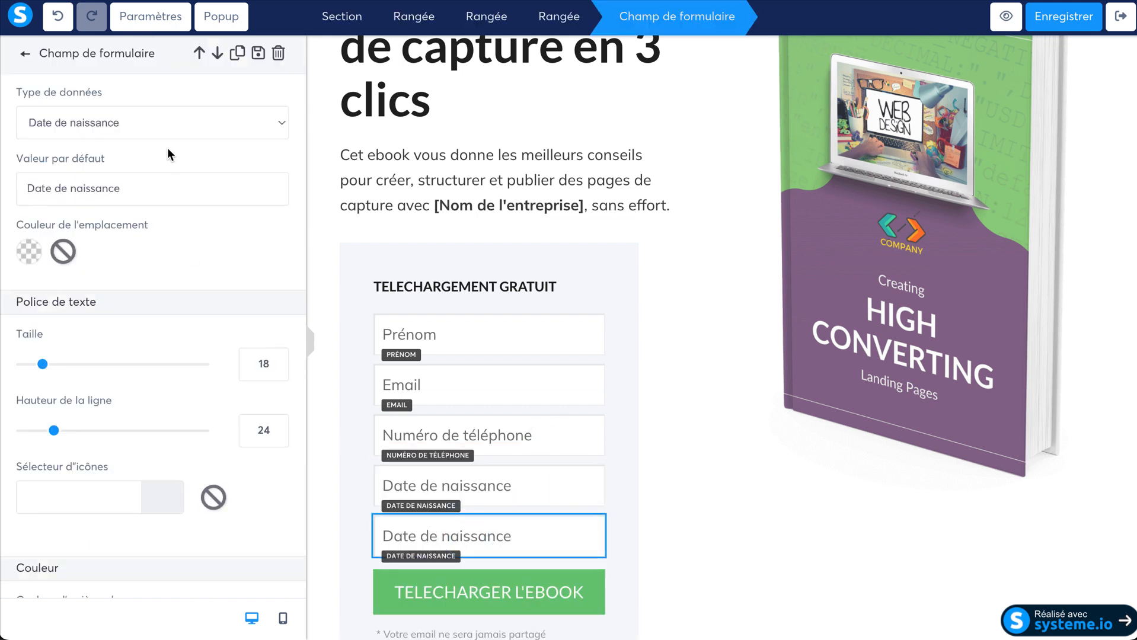
pyautogui.click(175, 124)
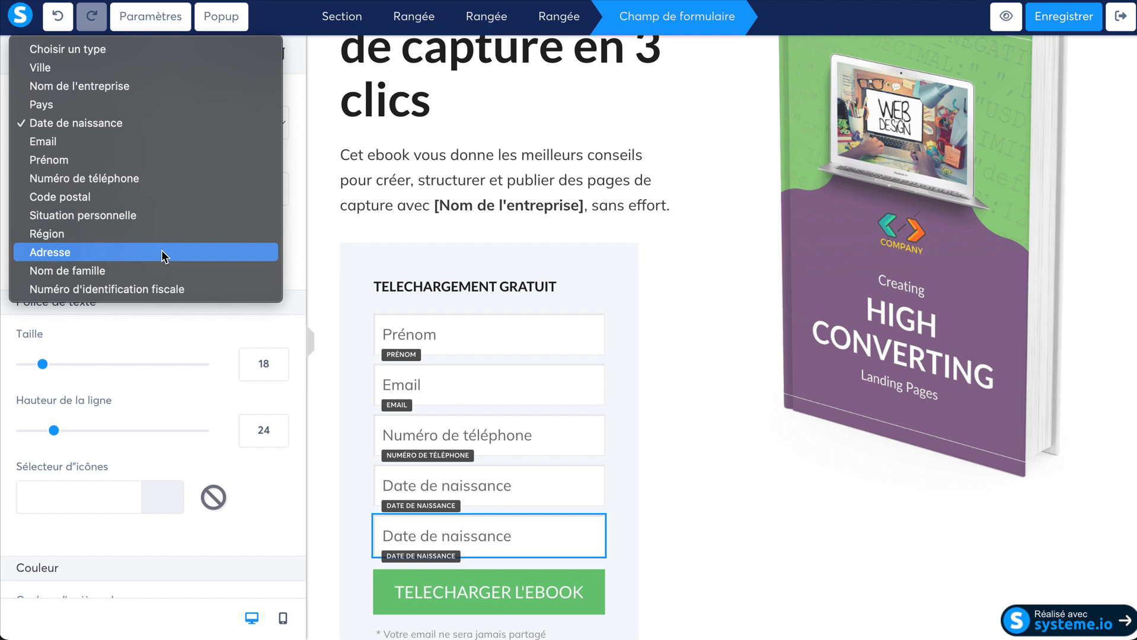
pyautogui.click(142, 215)
pyautogui.click(685, 452)
# - Examine the Situation personnelle field's styling settings, from font, colour and margins to rounded corners, border and device visibility
pyautogui.scroll(-1, 673, 483)
pyautogui.click(508, 455)
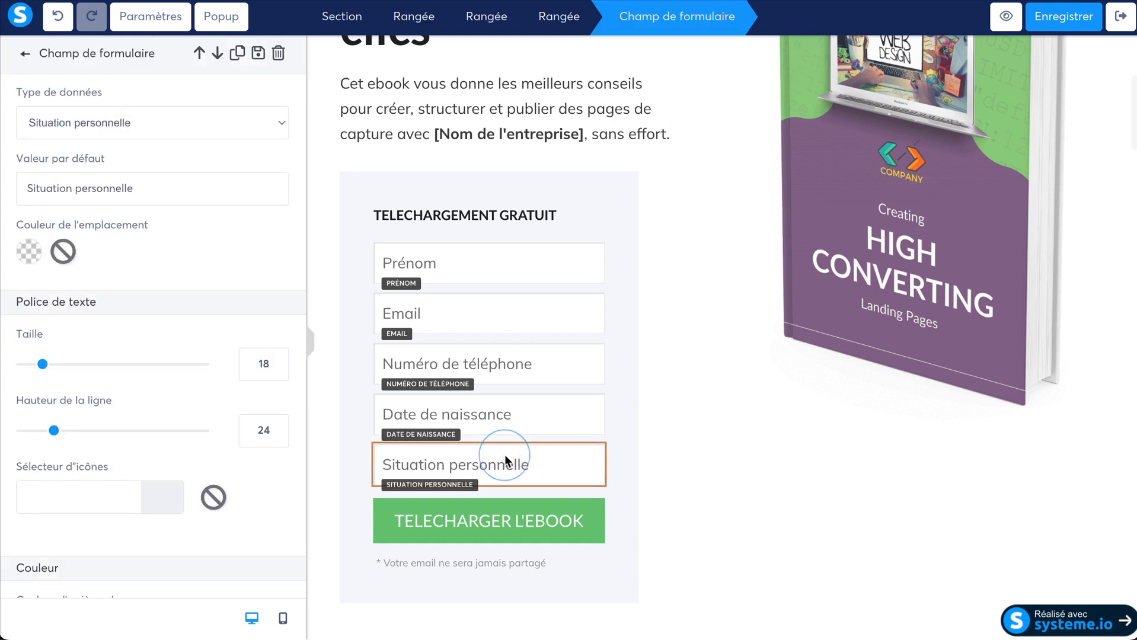
pyautogui.scroll(-10, 252, 346)
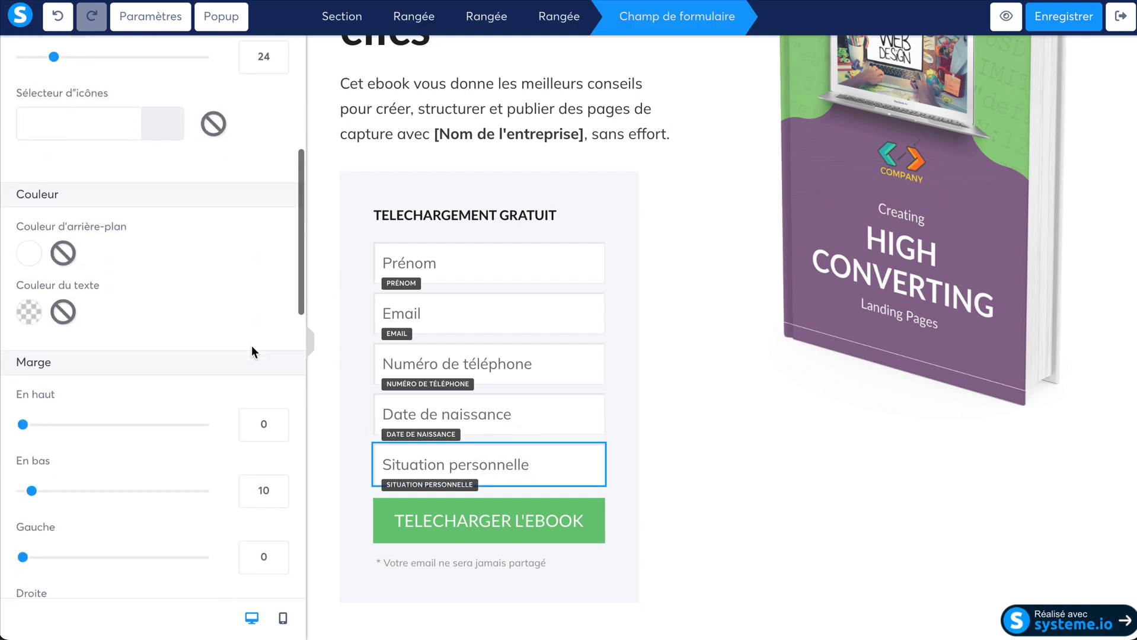
pyautogui.scroll(-8, 251, 345)
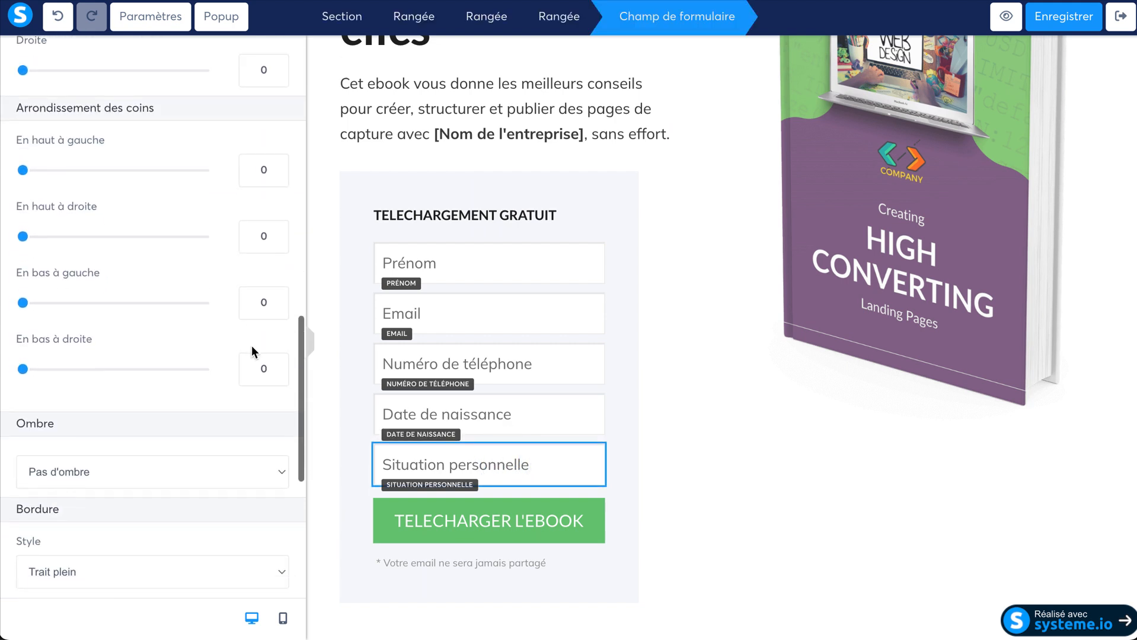
pyautogui.scroll(8, 251, 345)
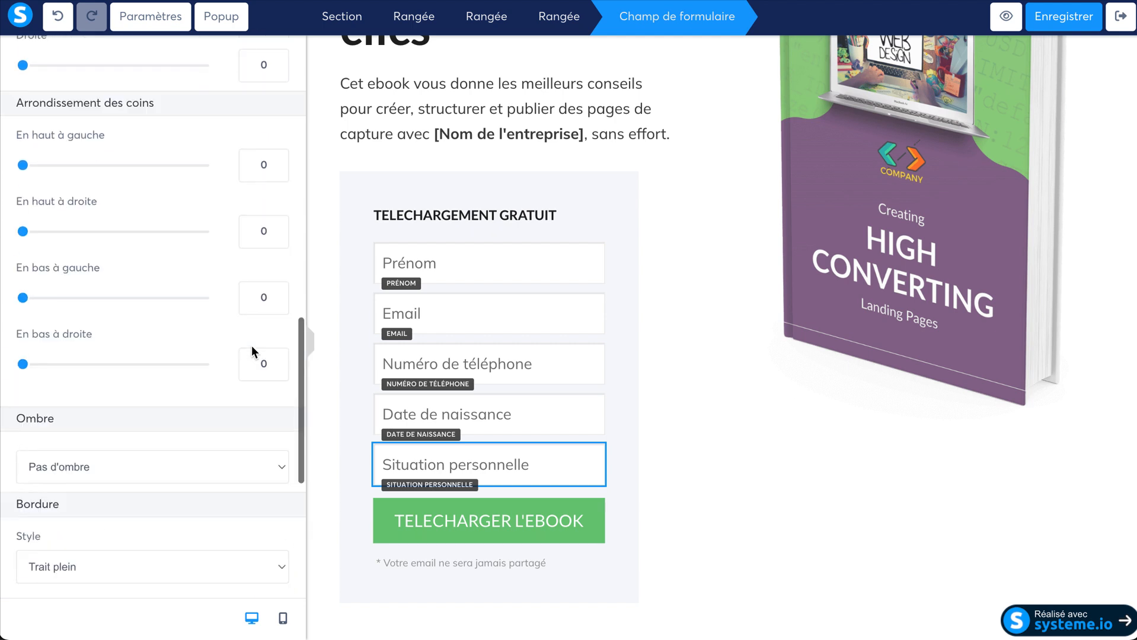
pyautogui.scroll(10, 252, 351)
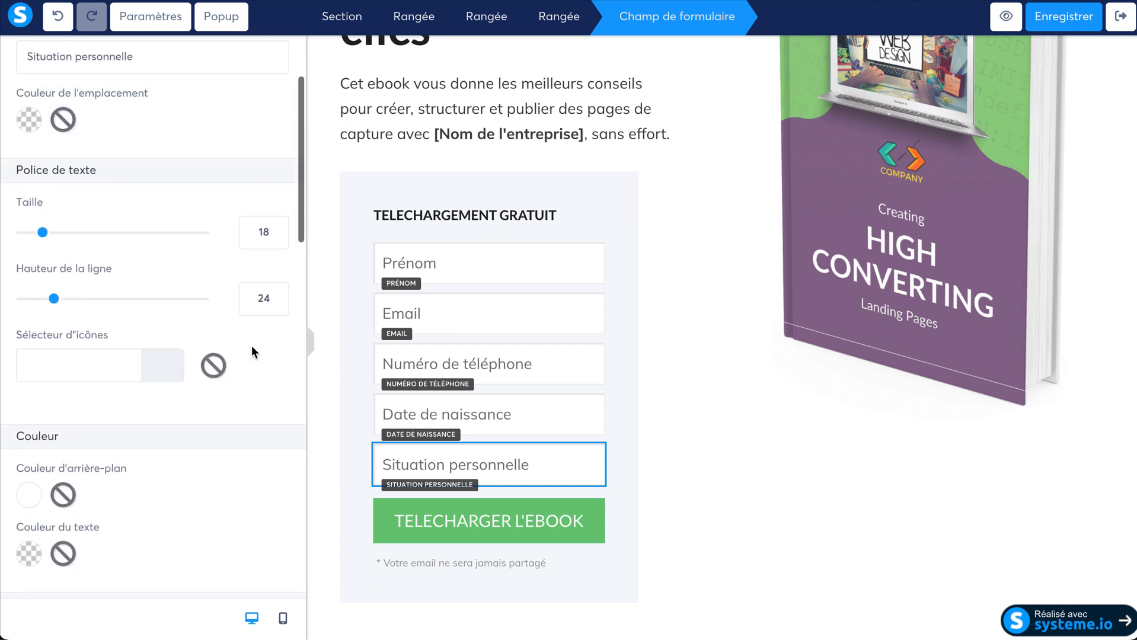
pyautogui.scroll(-10, 251, 352)
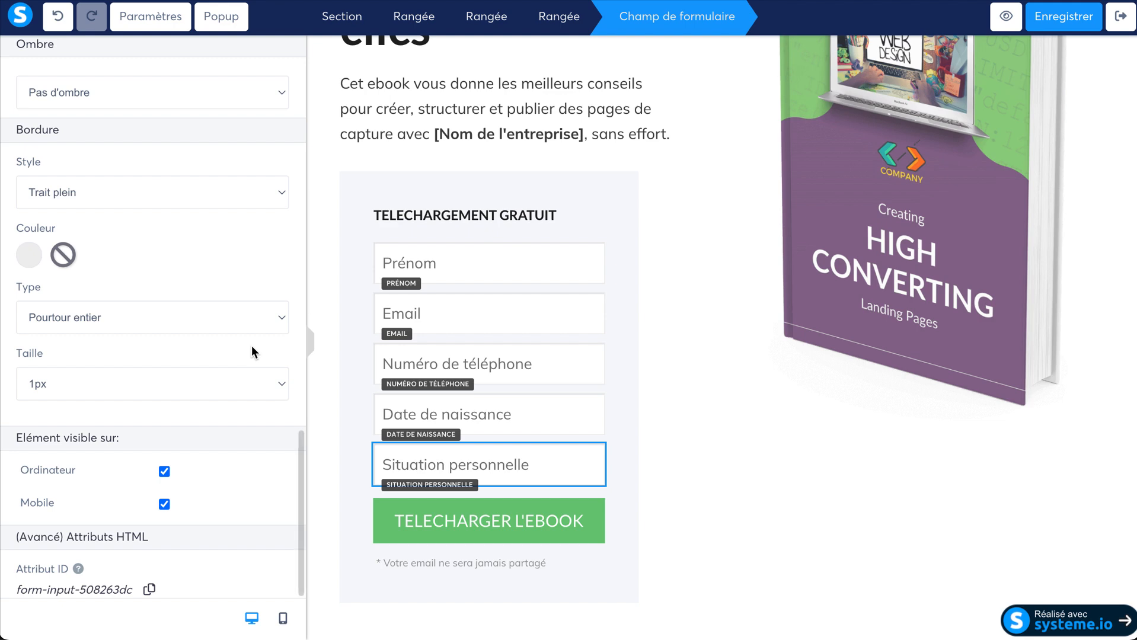
pyautogui.click(644, 479)
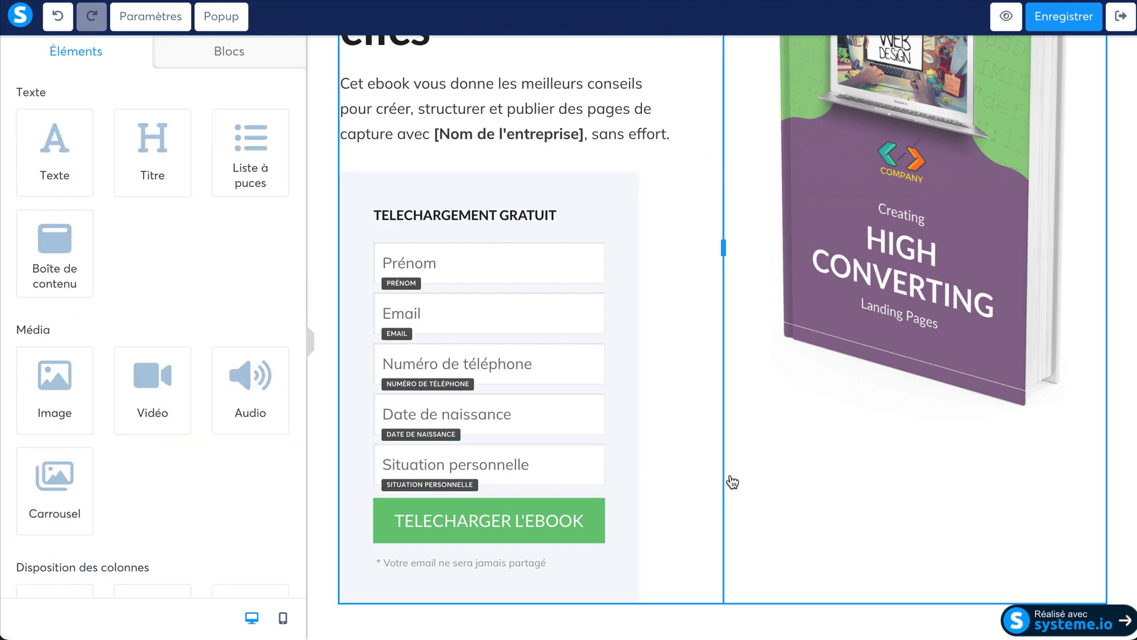
# - Examine the "TELECHARGER L'EBOOK" button's action options and the redirect choices for visitors after sign-up
pyautogui.scroll(5, 665, 374)
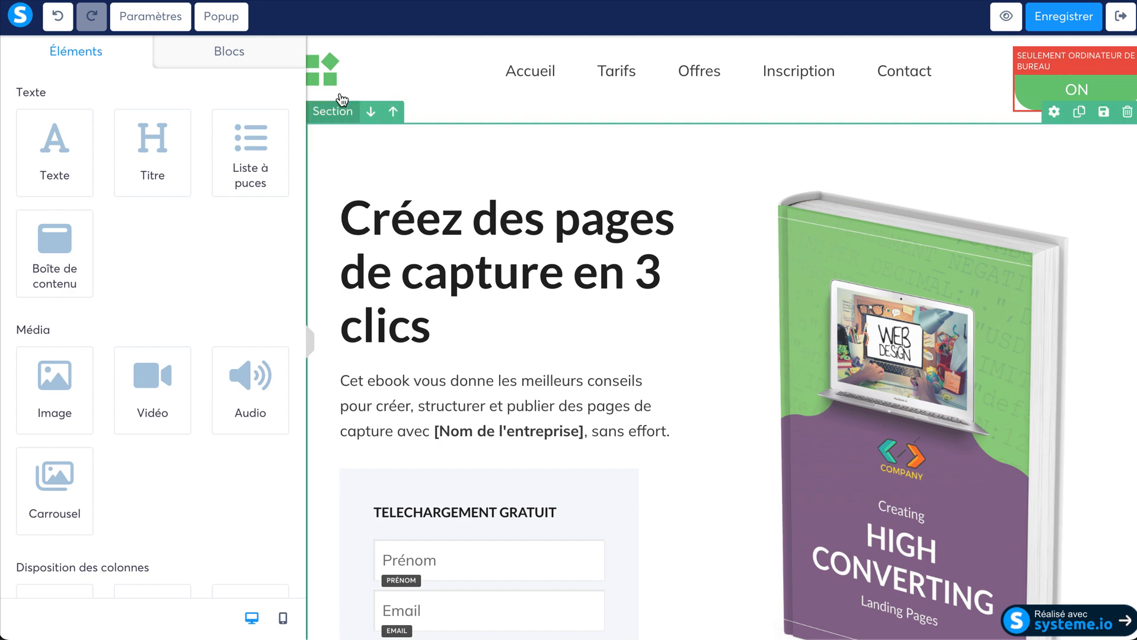
pyautogui.scroll(-5, 587, 388)
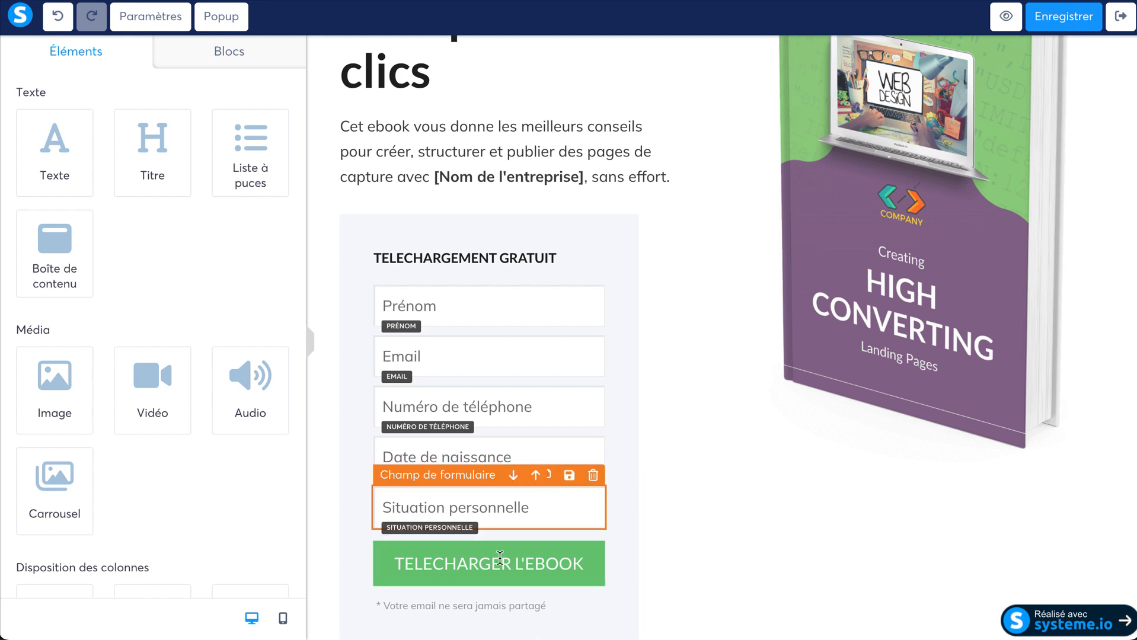
pyautogui.click(477, 561)
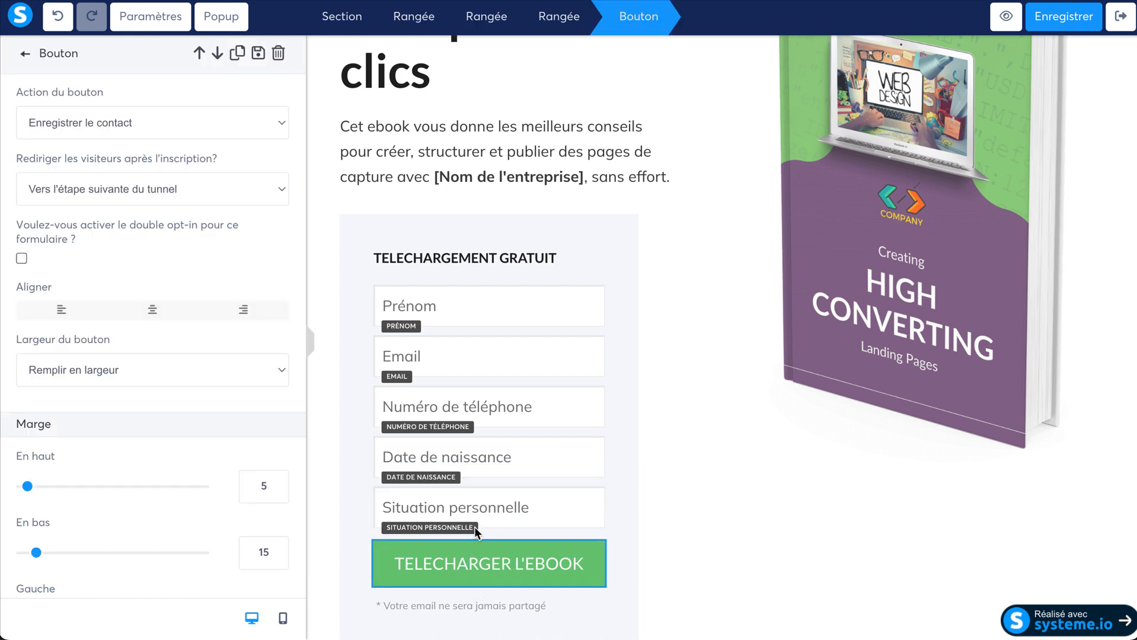
pyautogui.click(122, 123)
pyautogui.click(124, 119)
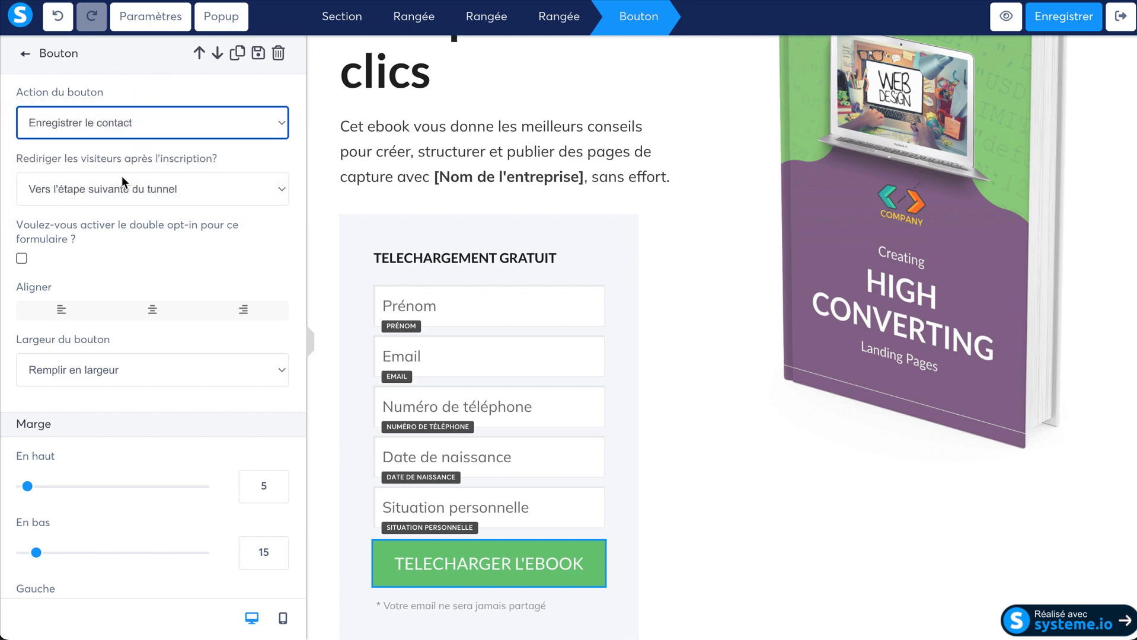
pyautogui.click(63, 191)
pyautogui.click(199, 157)
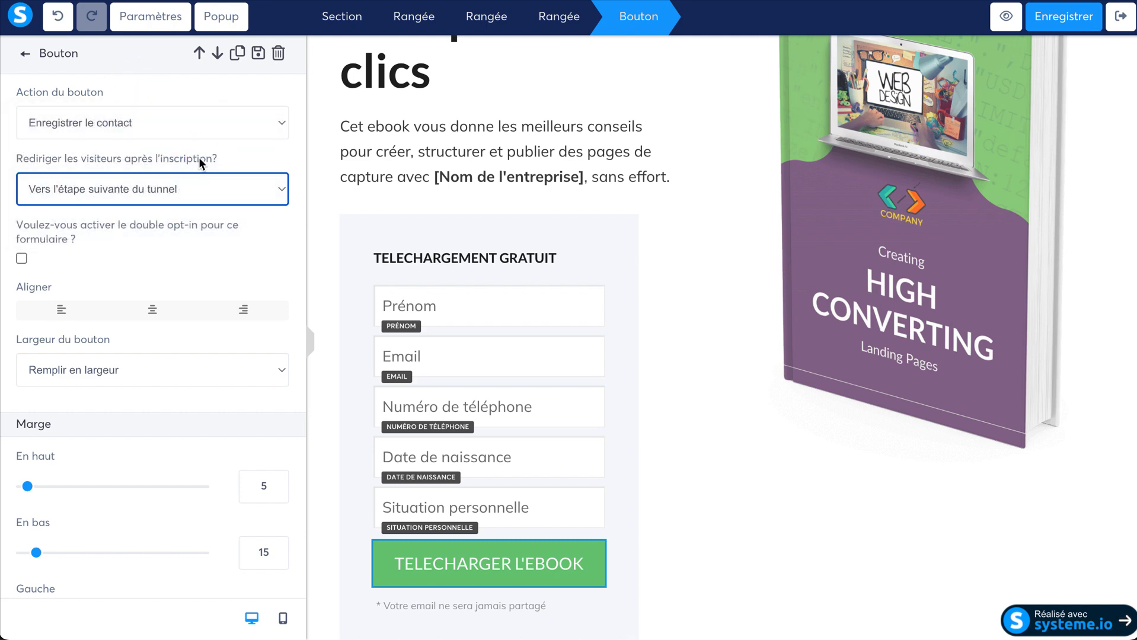
pyautogui.click(698, 364)
# - Inspect the ebook cover image's settings and look through the page's lower sections, from brand logos to the testimonial
pyautogui.scroll(5, 702, 369)
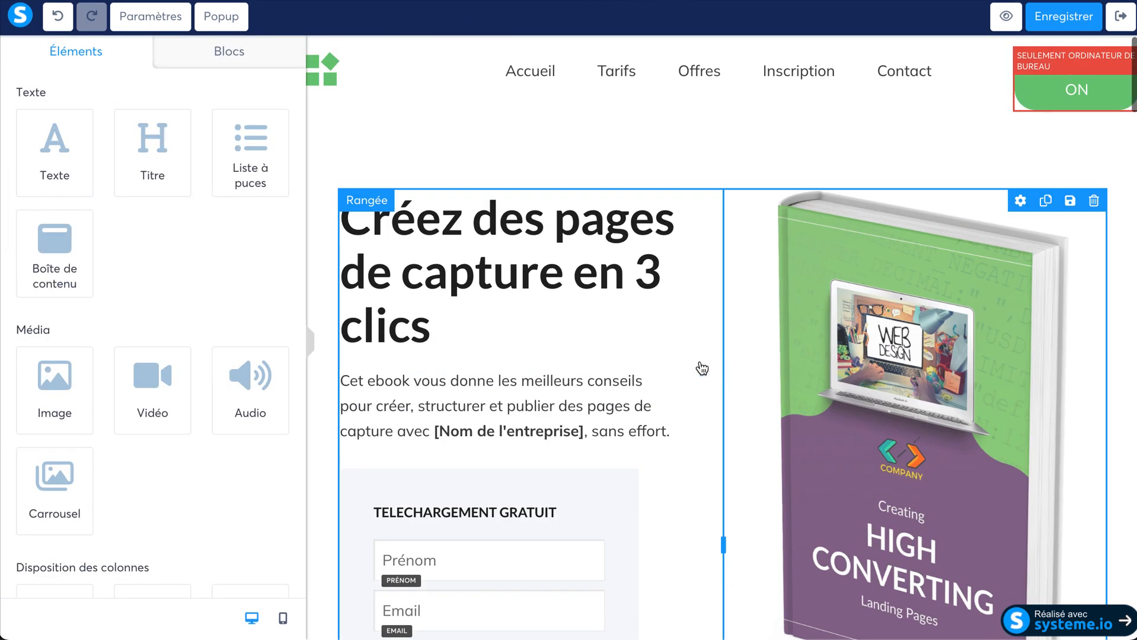
pyautogui.click(910, 332)
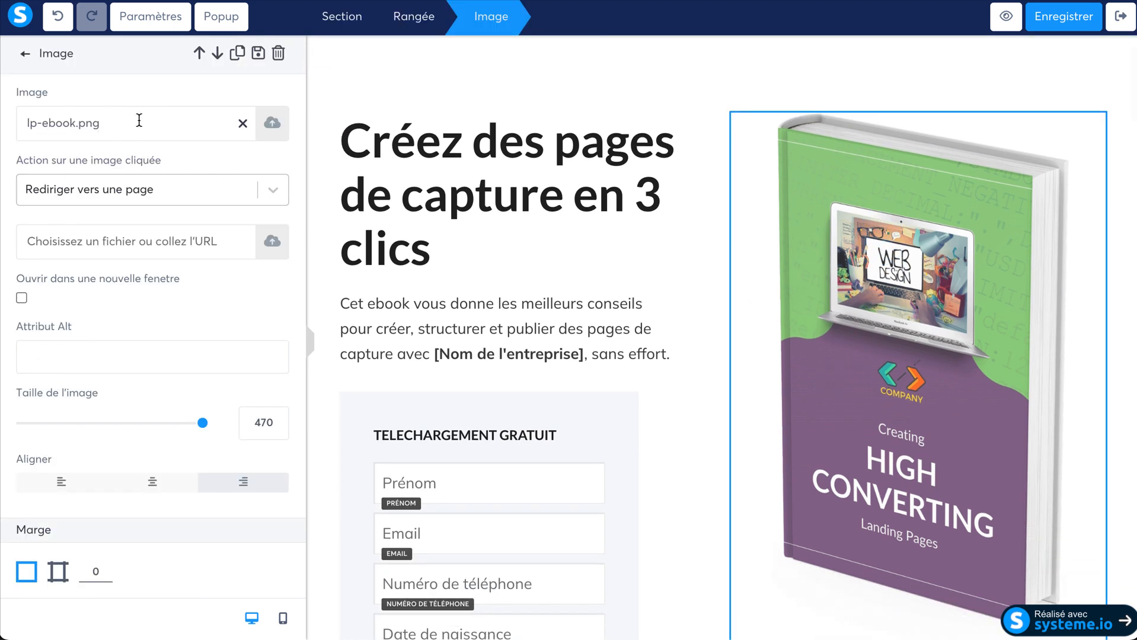
pyautogui.click(657, 317)
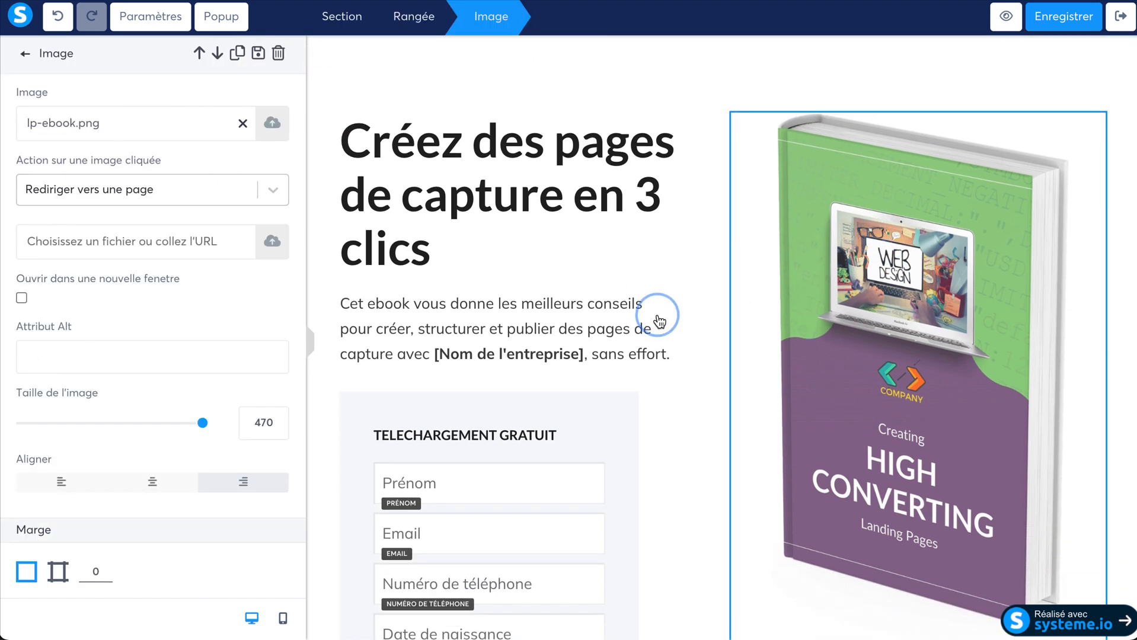
pyautogui.scroll(-8, 664, 330)
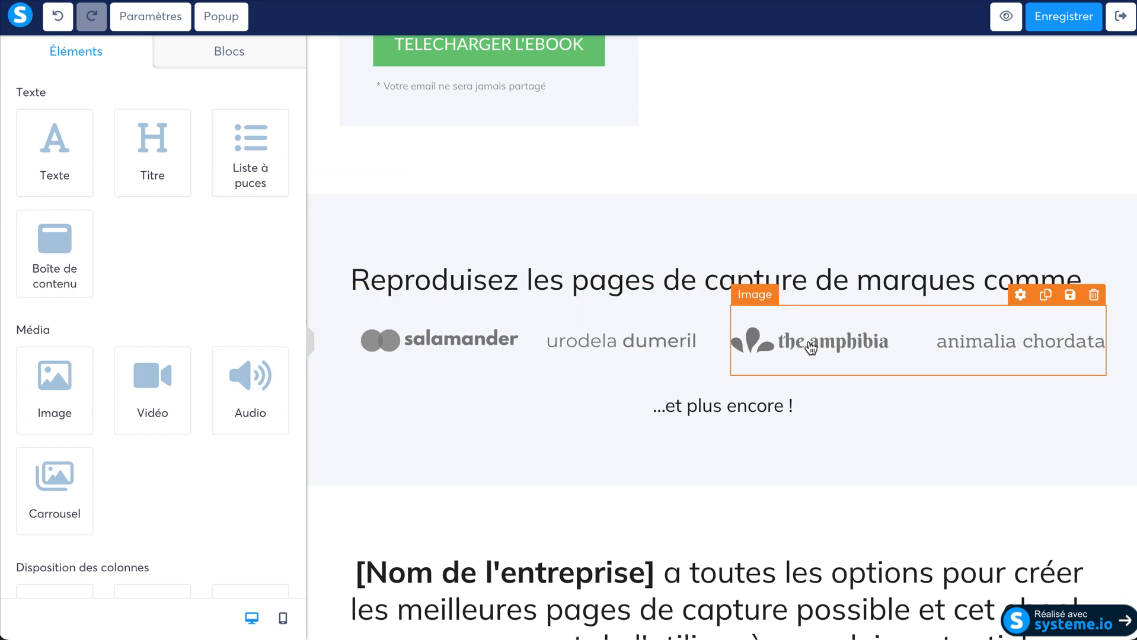
pyautogui.scroll(-2, 568, 387)
pyautogui.scroll(-15, 569, 388)
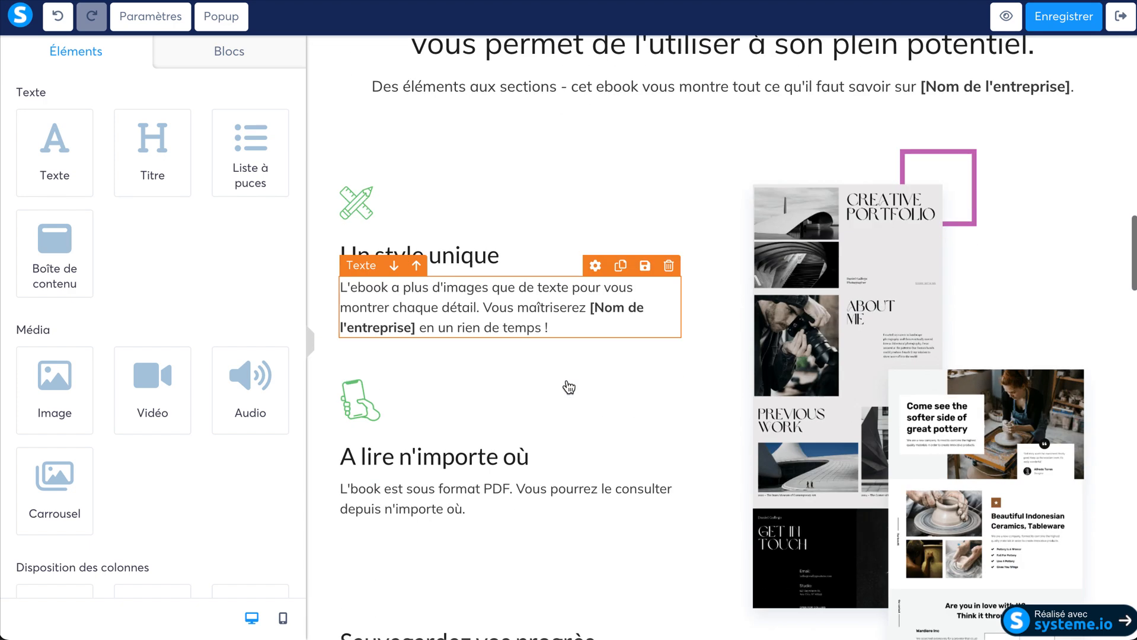
pyautogui.scroll(-7, 570, 388)
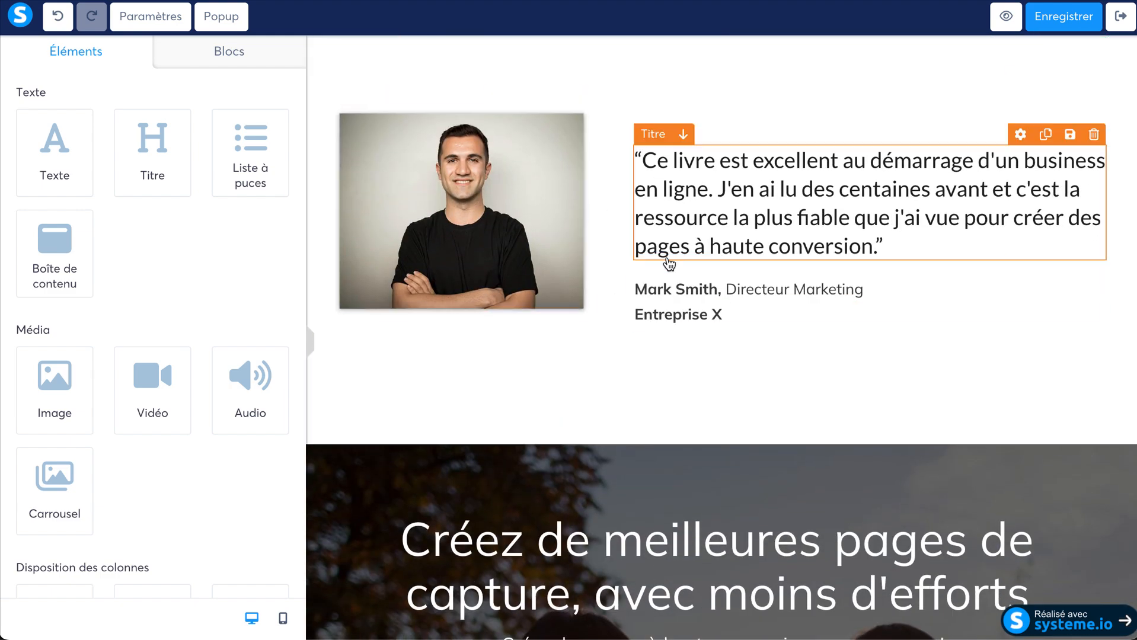
# - Insert the sign-up form block "Formulaire transparent à gauche sur image de fond" between the page header and the ebook section
pyautogui.scroll(20, 608, 318)
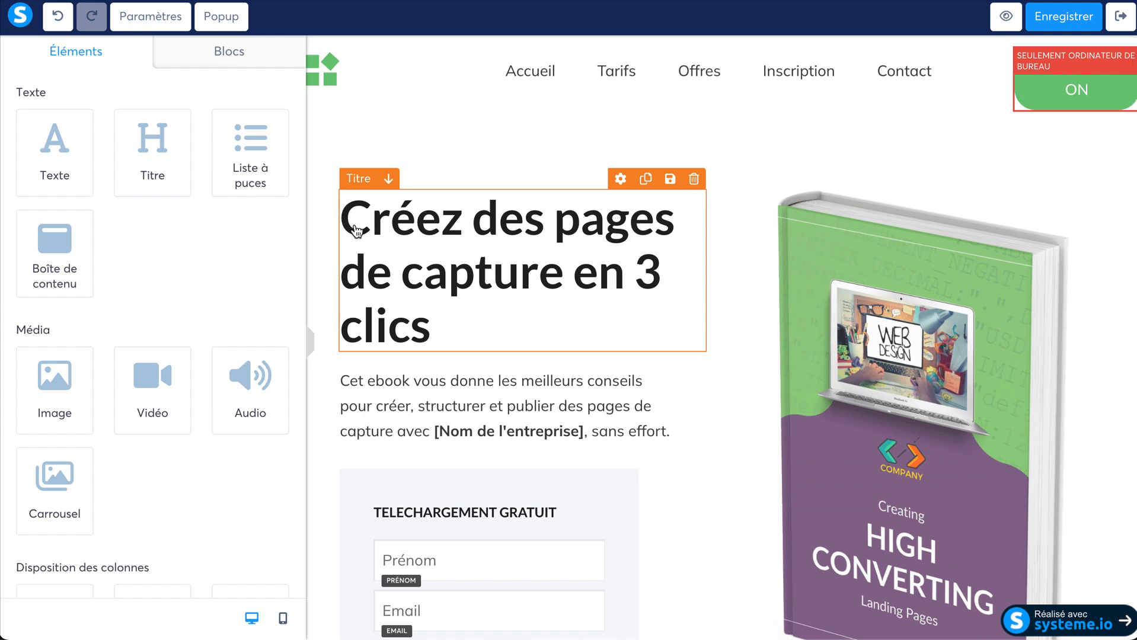
pyautogui.click(240, 59)
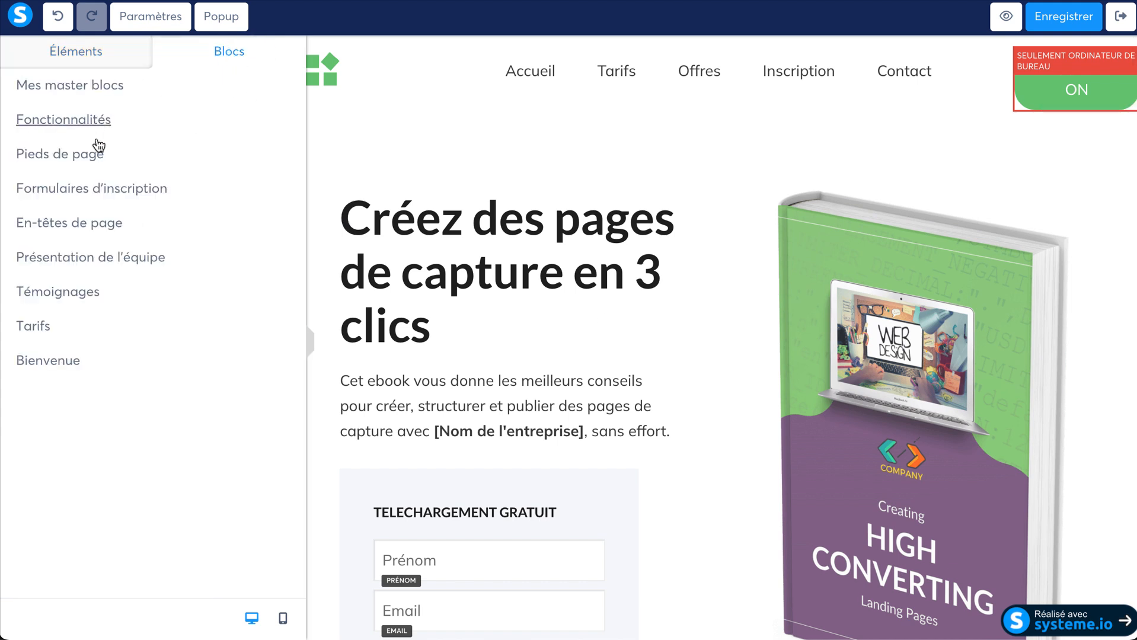
pyautogui.click(94, 199)
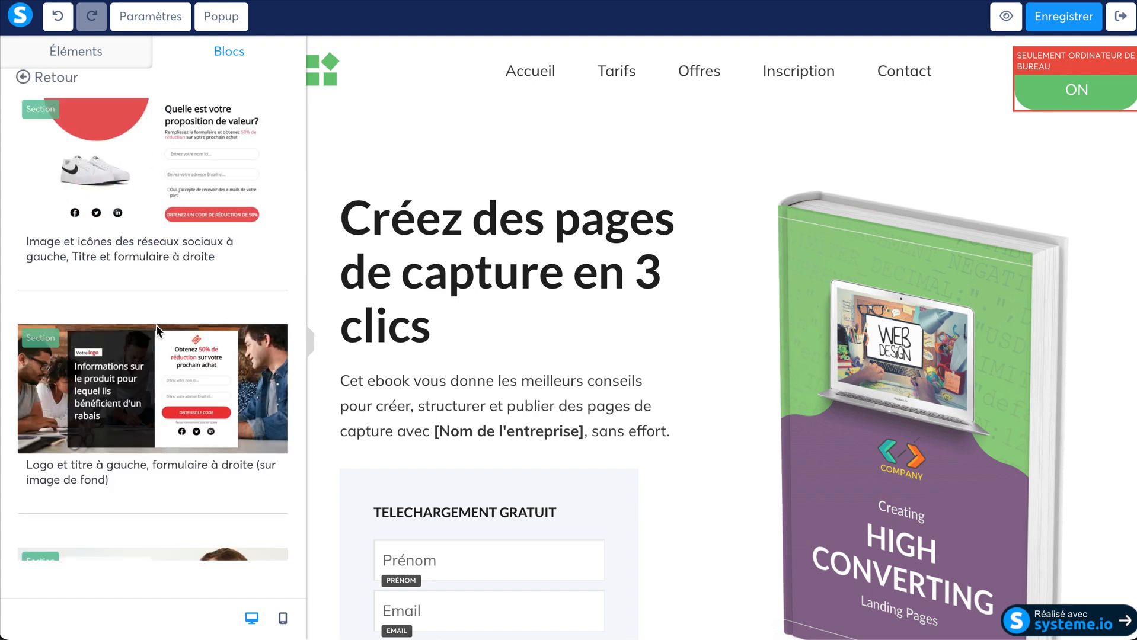
pyautogui.scroll(-5, 163, 365)
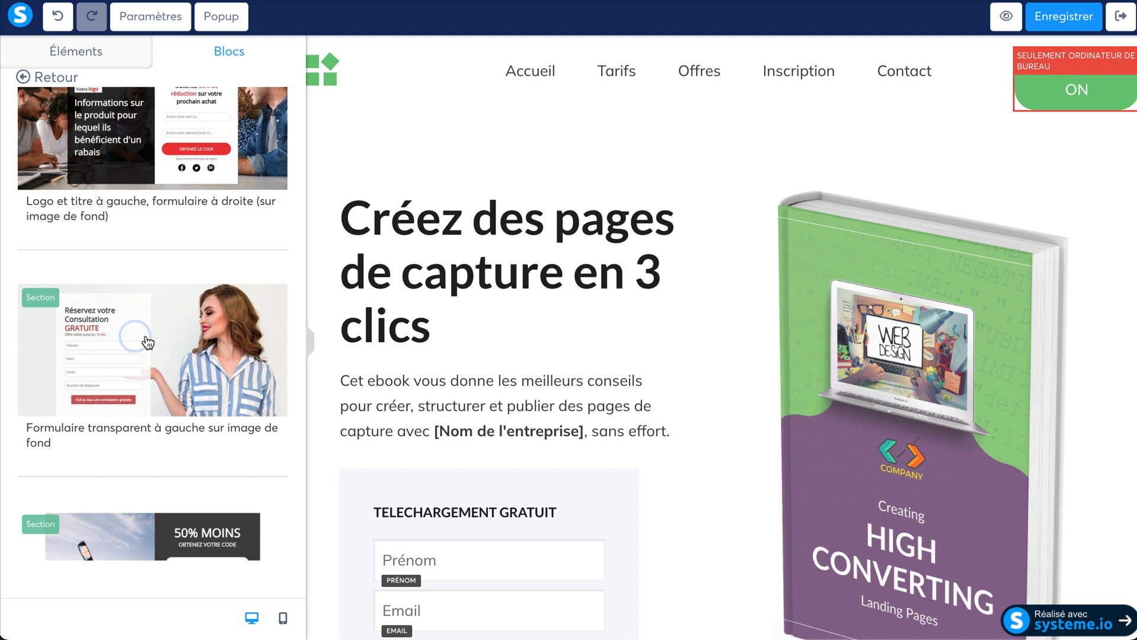
pyautogui.moveTo(132, 345); pyautogui.dragTo(464, 149)
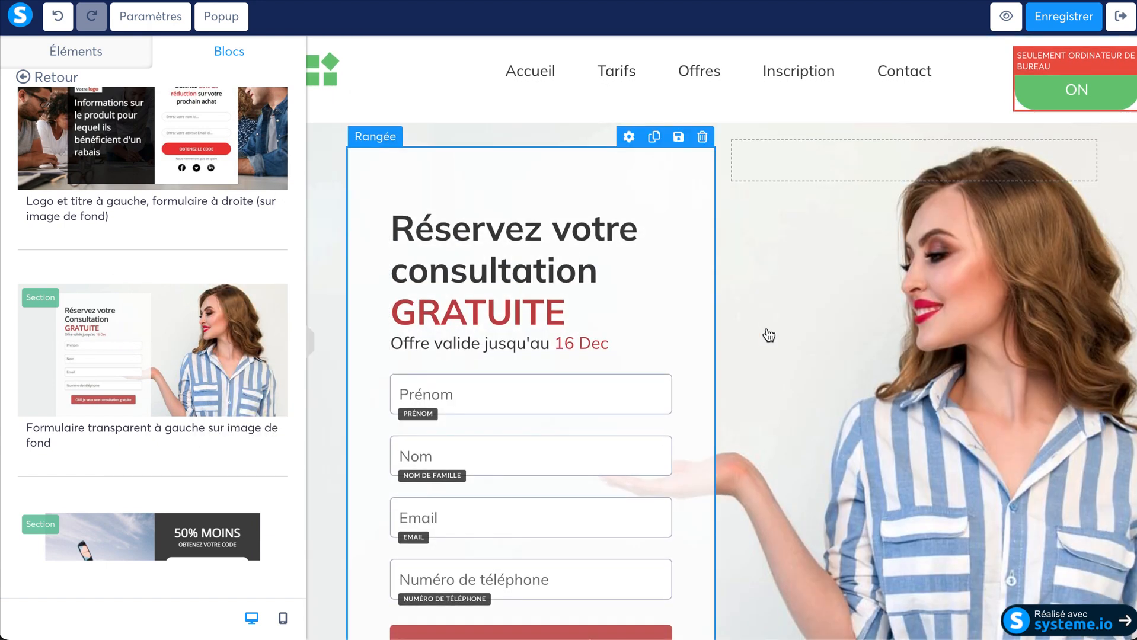
pyautogui.scroll(-1, 593, 326)
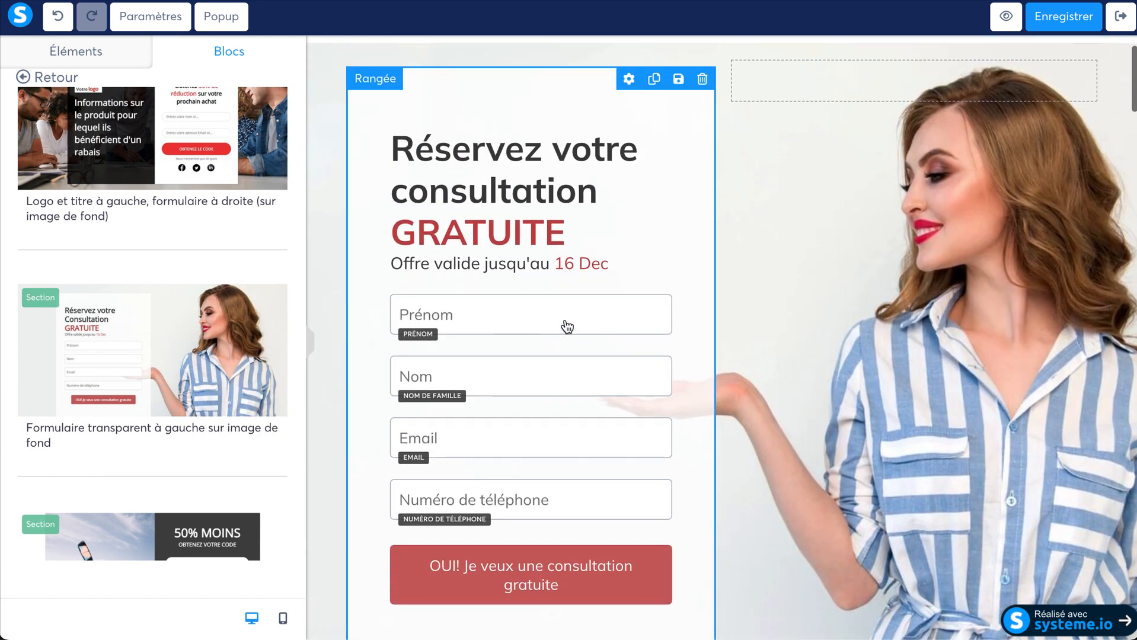
# - Inspect the new form's Prénom field and check the page's mobile layout before returning to the desktop view
pyautogui.click(463, 324)
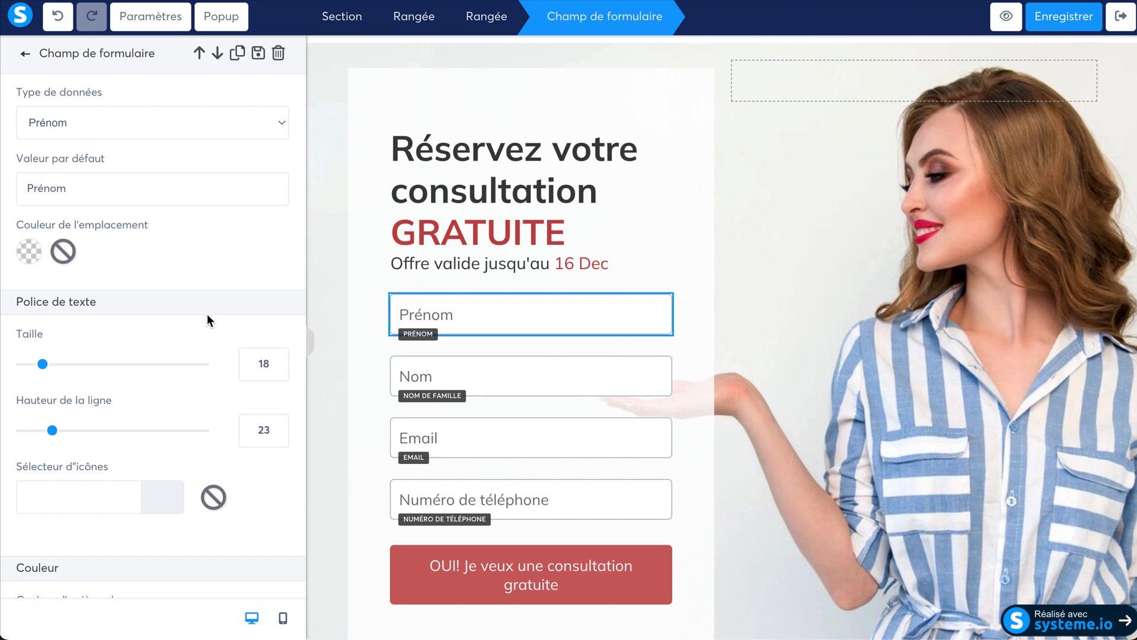
pyautogui.click(283, 621)
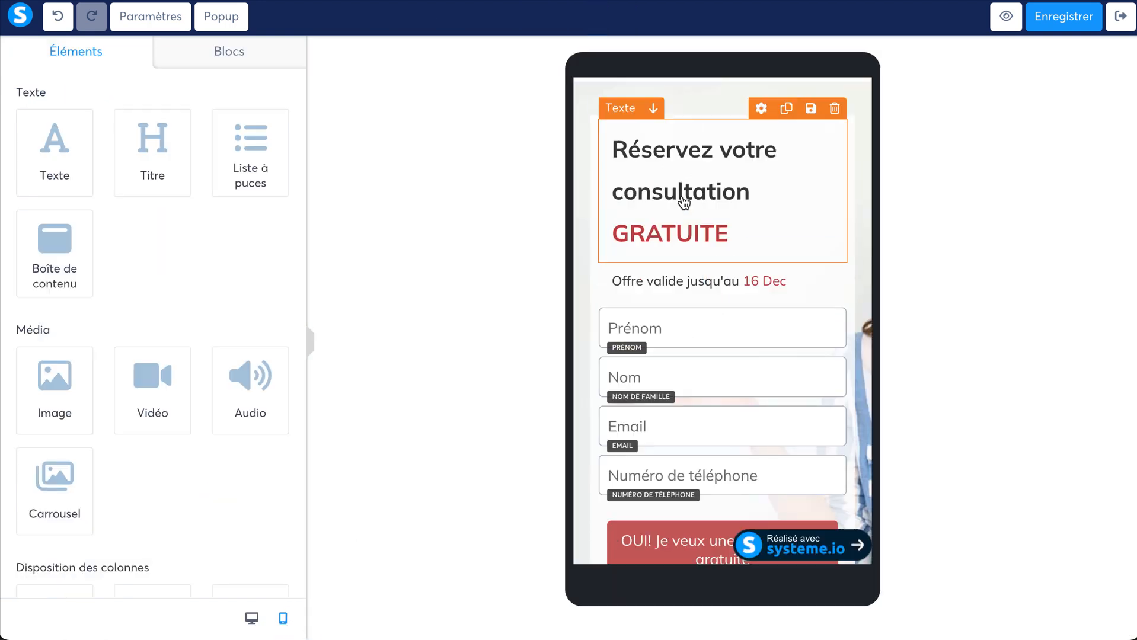
pyautogui.scroll(-3, 765, 261)
pyautogui.scroll(-3, 768, 264)
pyautogui.scroll(6, 768, 264)
pyautogui.scroll(-1, 770, 271)
pyautogui.scroll(1, 770, 271)
pyautogui.click(252, 618)
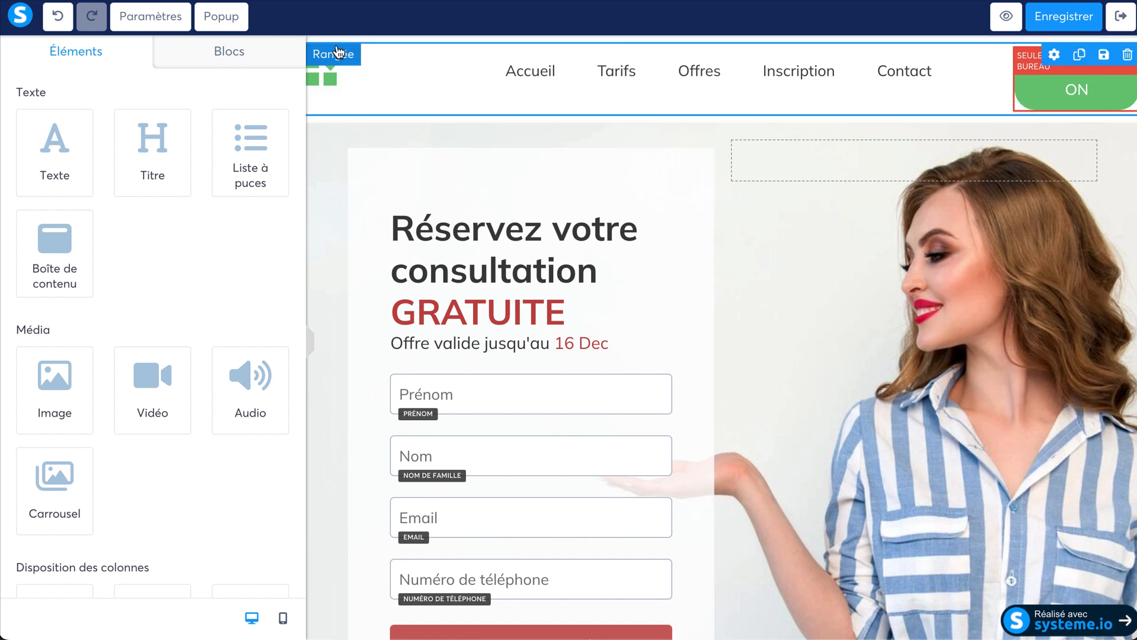
# - Delete the header section containing the logo, navigation links and green button above the consultation form
pyautogui.click(336, 46)
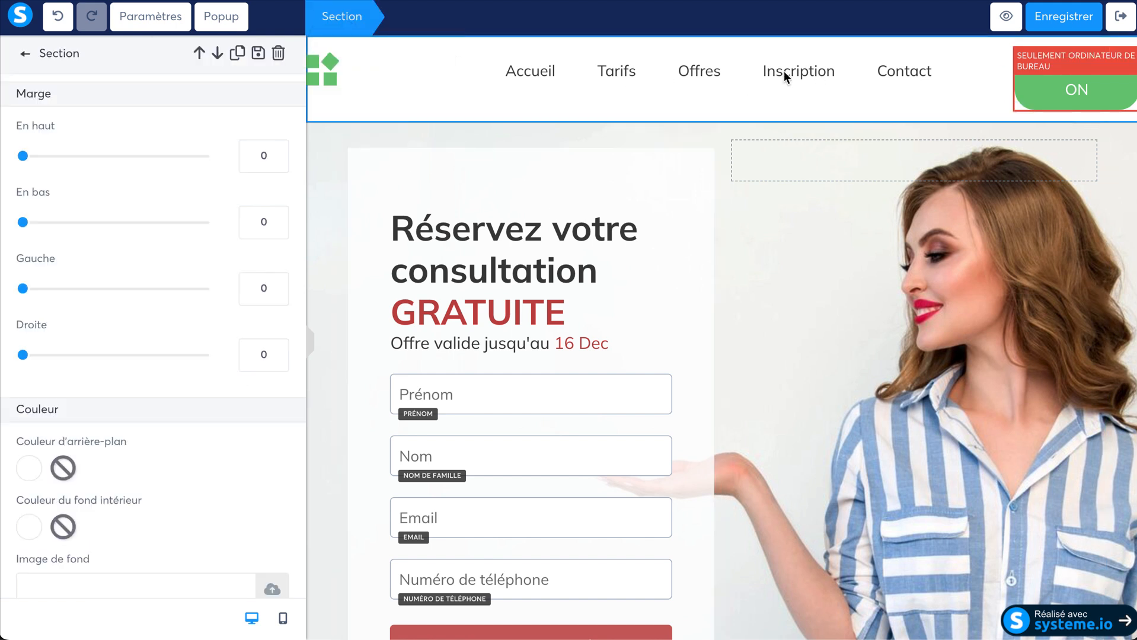
pyautogui.click(279, 53)
pyautogui.click(711, 46)
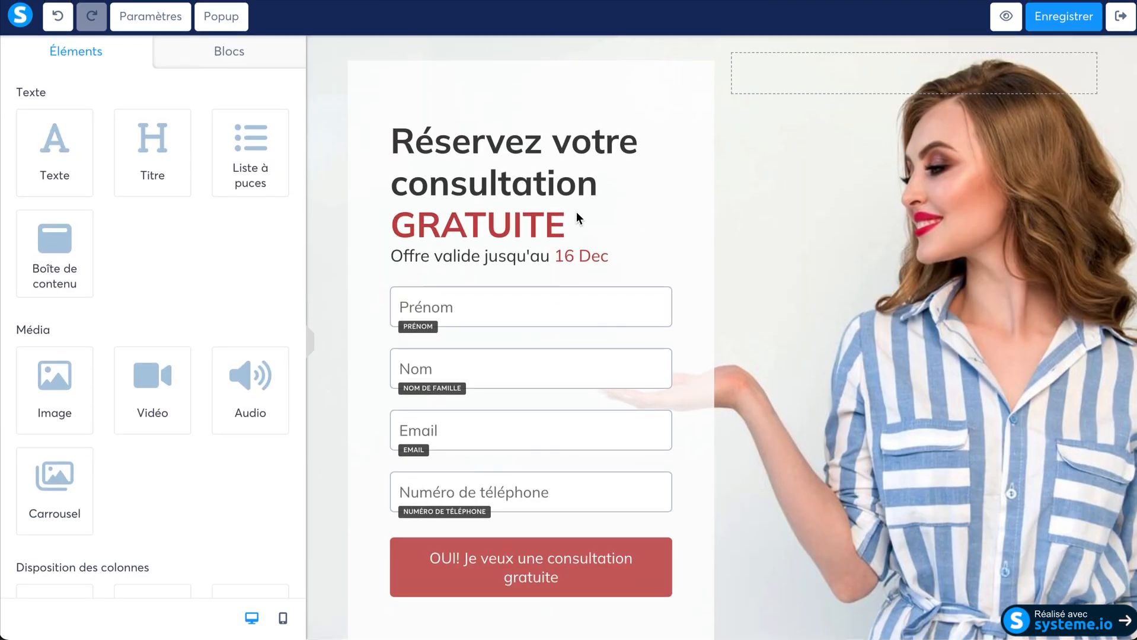
pyautogui.scroll(-8, 560, 329)
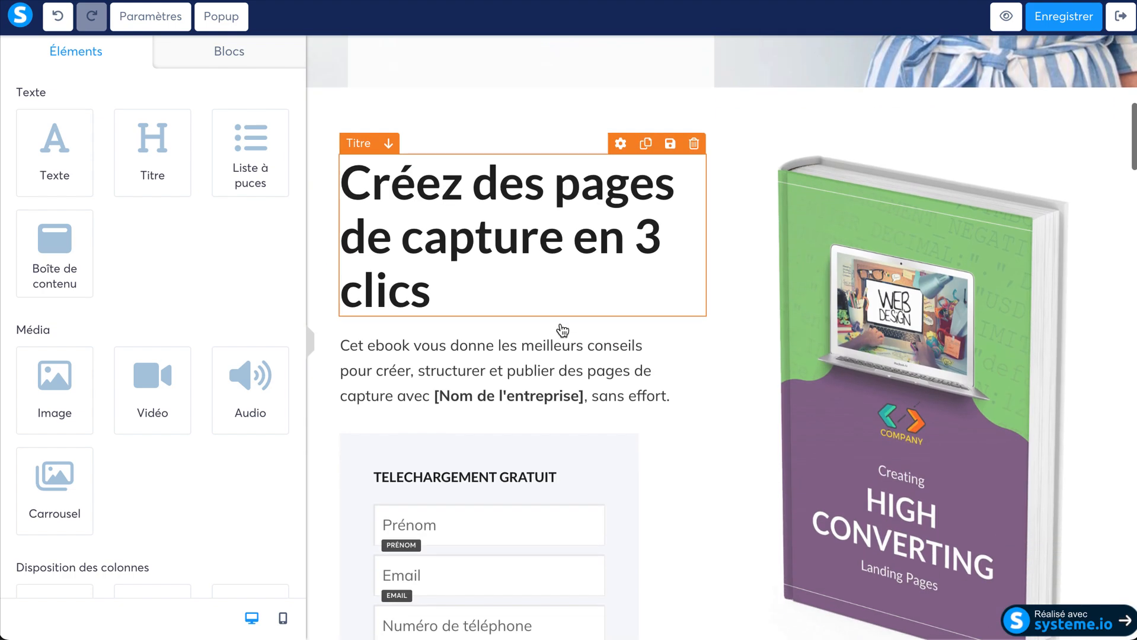
pyautogui.scroll(8, 563, 332)
# - Browse the ready-made block categories, including Témoignages, Bienvenue and Fonctionnalités, and compare the inserted form with the ebook section below
pyautogui.click(223, 51)
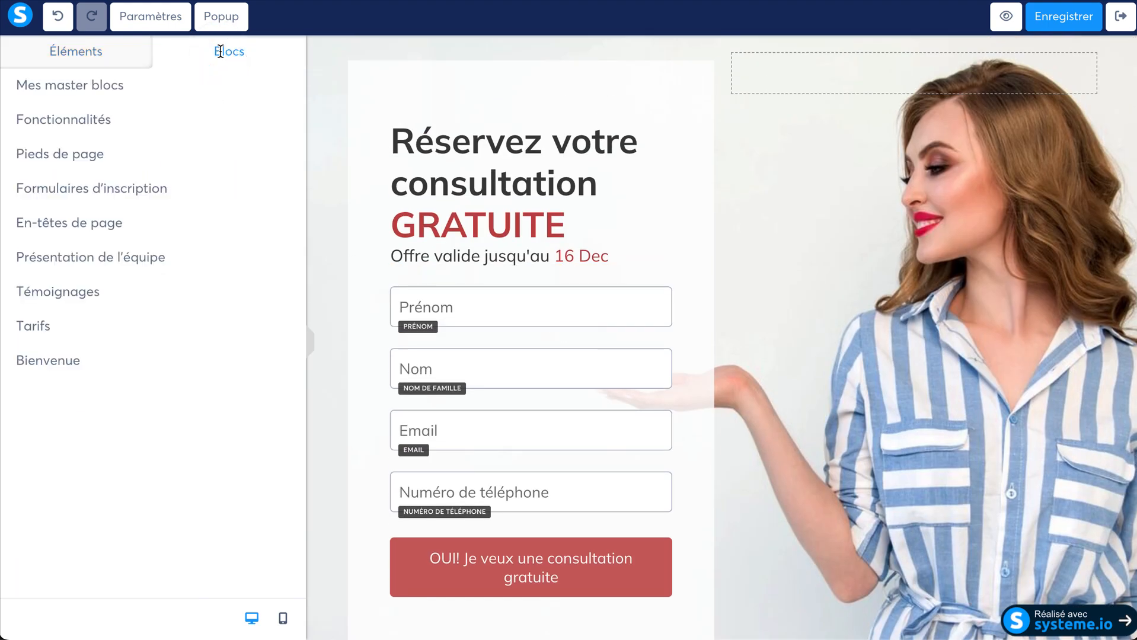
pyautogui.click(82, 258)
pyautogui.click(62, 85)
pyautogui.click(82, 296)
pyautogui.scroll(-3, 89, 308)
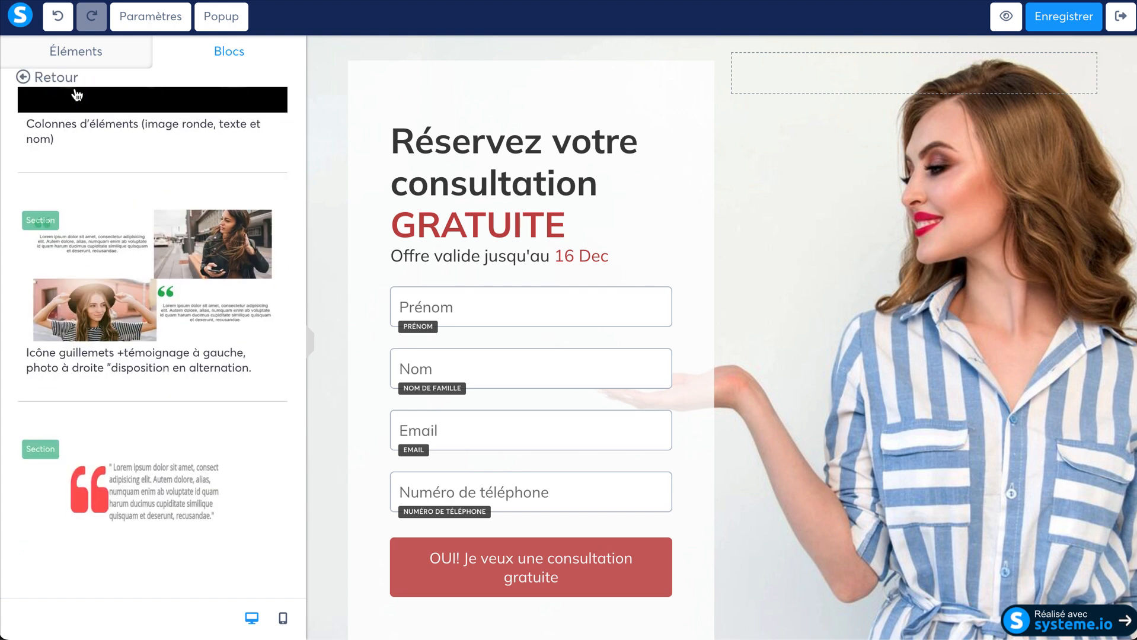
pyautogui.click(60, 77)
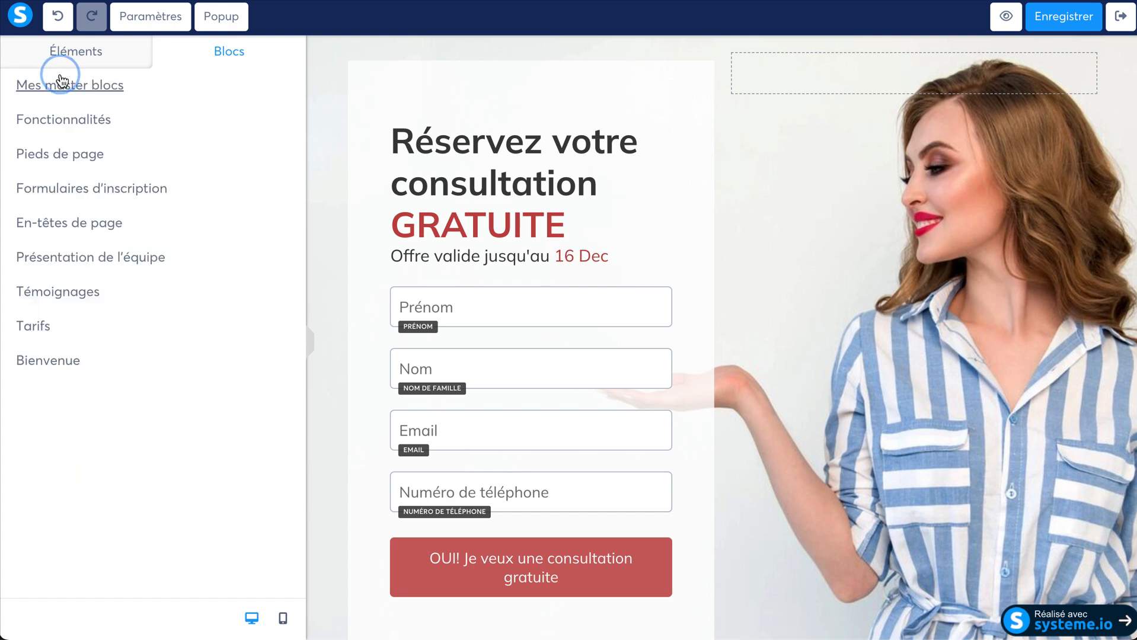
pyautogui.click(61, 360)
pyautogui.scroll(-5, 153, 356)
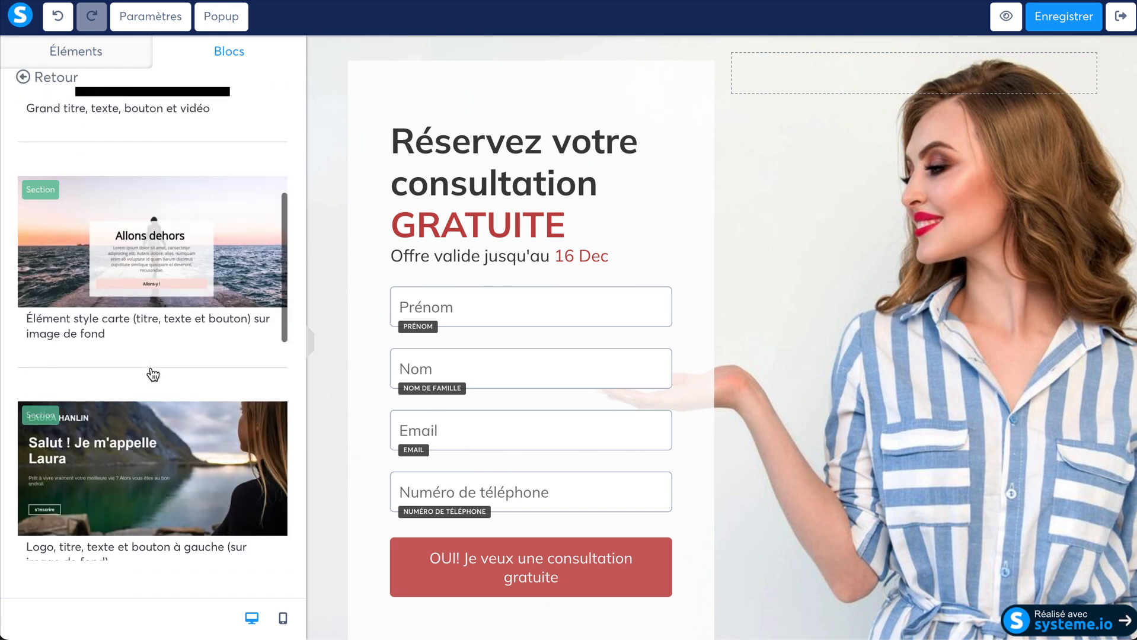
pyautogui.click(59, 77)
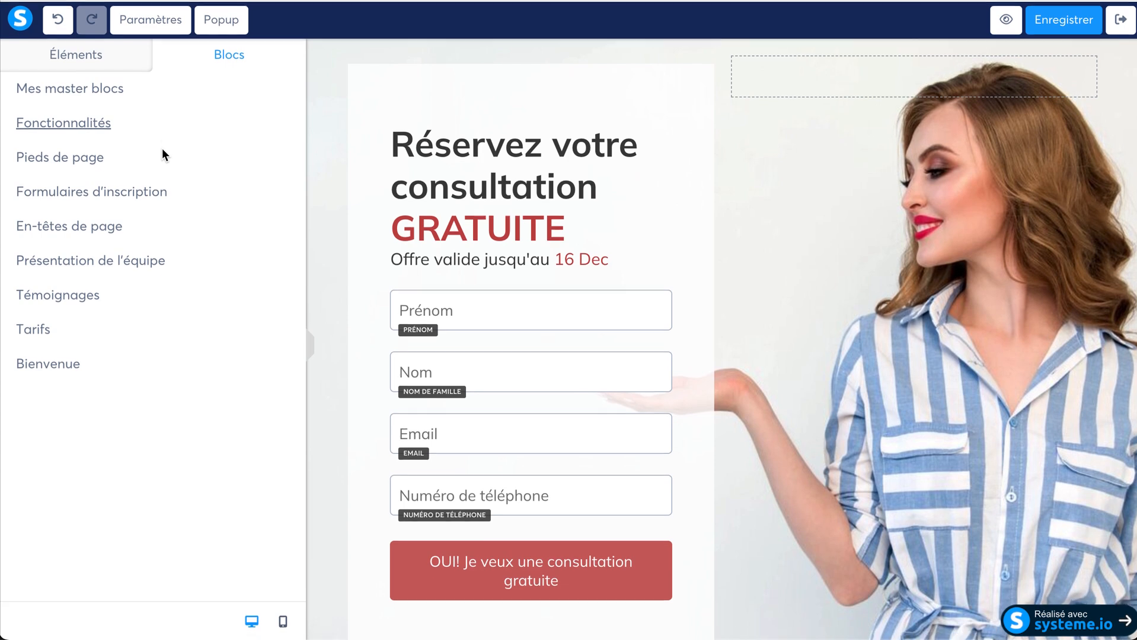
pyautogui.click(104, 126)
pyautogui.scroll(-8, 235, 249)
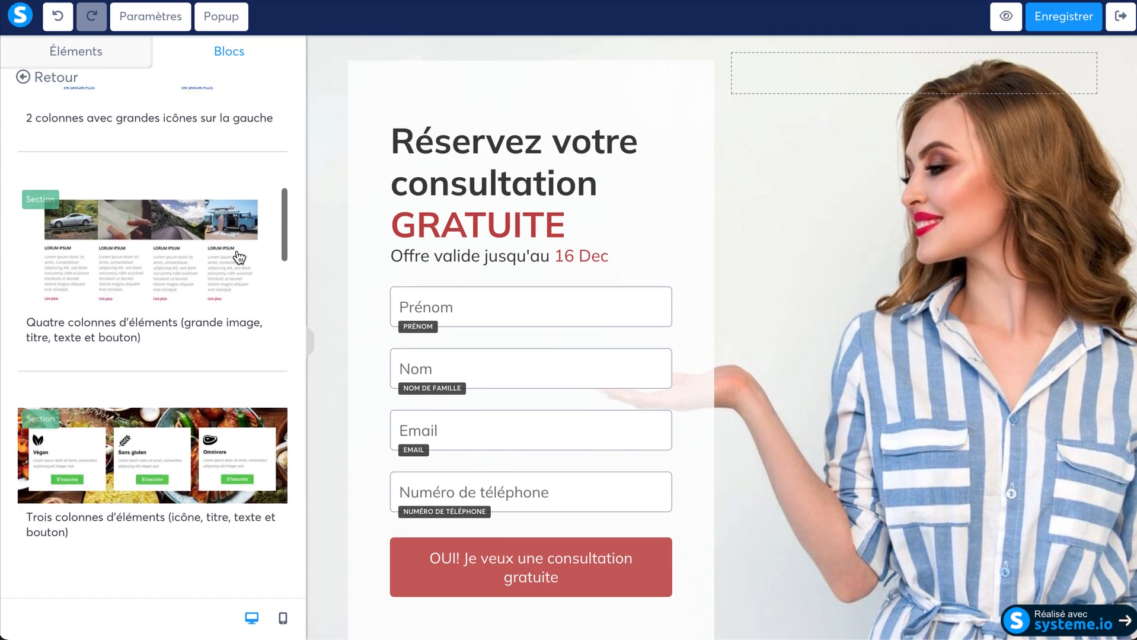
pyautogui.click(40, 76)
pyautogui.scroll(-7, 765, 320)
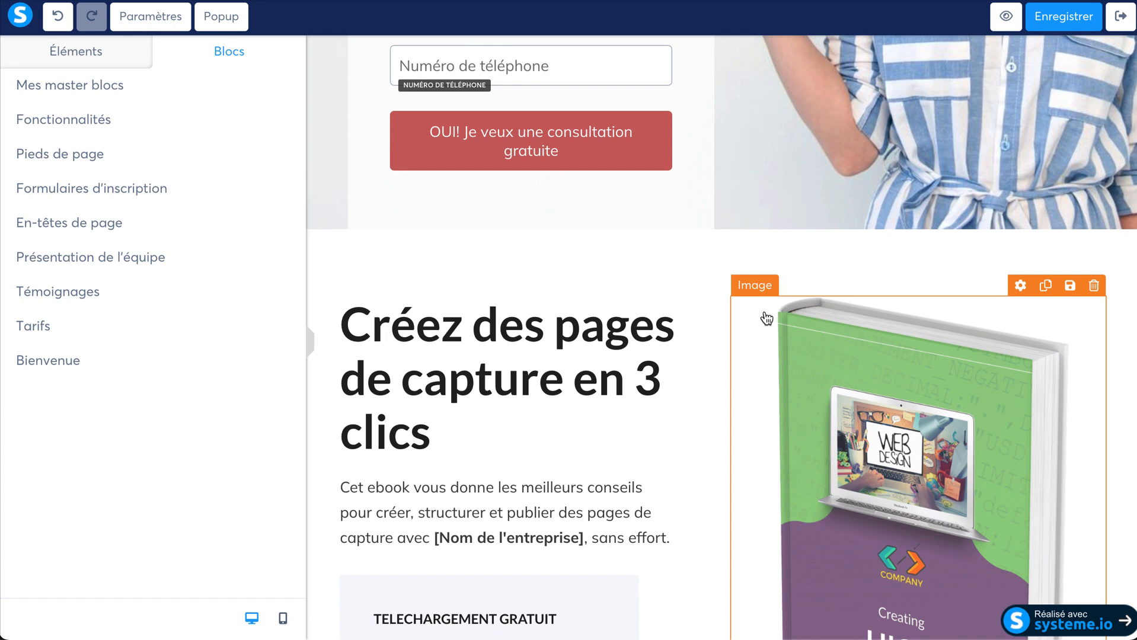
pyautogui.scroll(7, 692, 374)
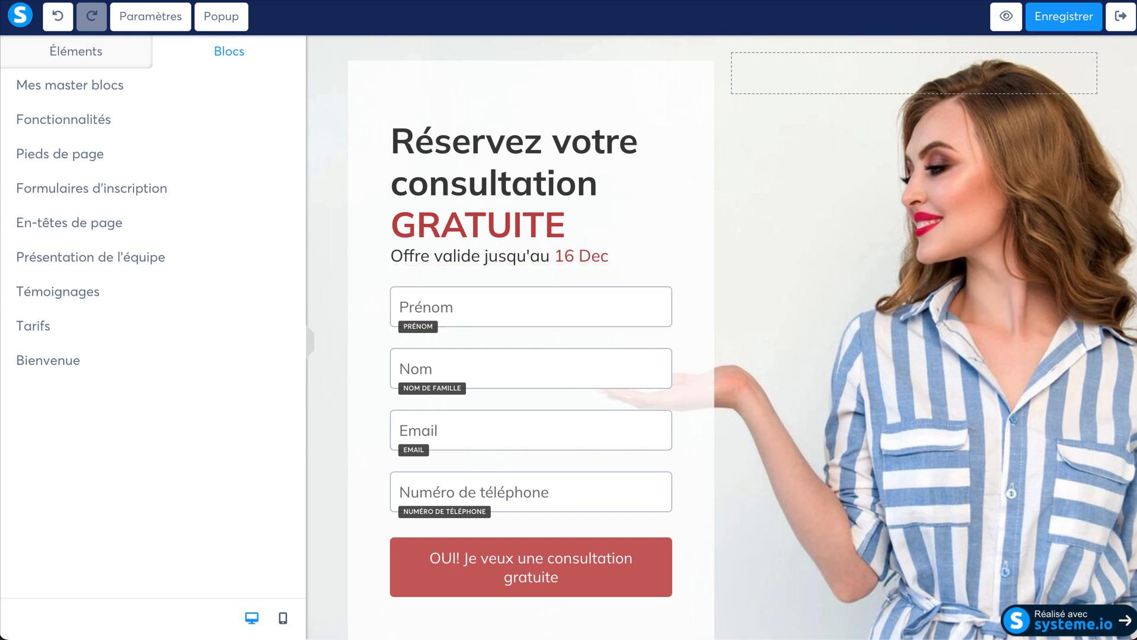
# - Open the systeme.io home page in a new browser tab
pyautogui.press('super+t')
pyautogui.write('sys')
pyautogui.press('Return')
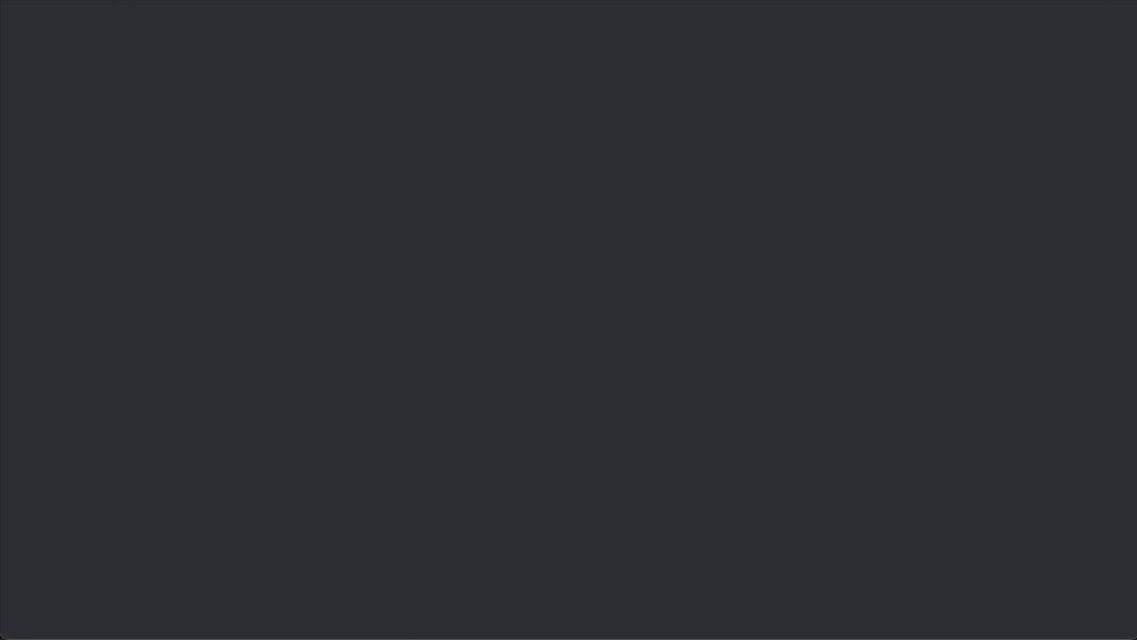
pyautogui.press('BackSpace')
pyautogui.press('BackSpace')
pyautogui.press('BackSpace')
pyautogui.press('BackSpace')
pyautogui.press('BackSpace')
pyautogui.press('BackSpace')
pyautogui.press('BackSpace')
pyautogui.press('BackSpace')
pyautogui.press('BackSpace')
pyautogui.press('Return')
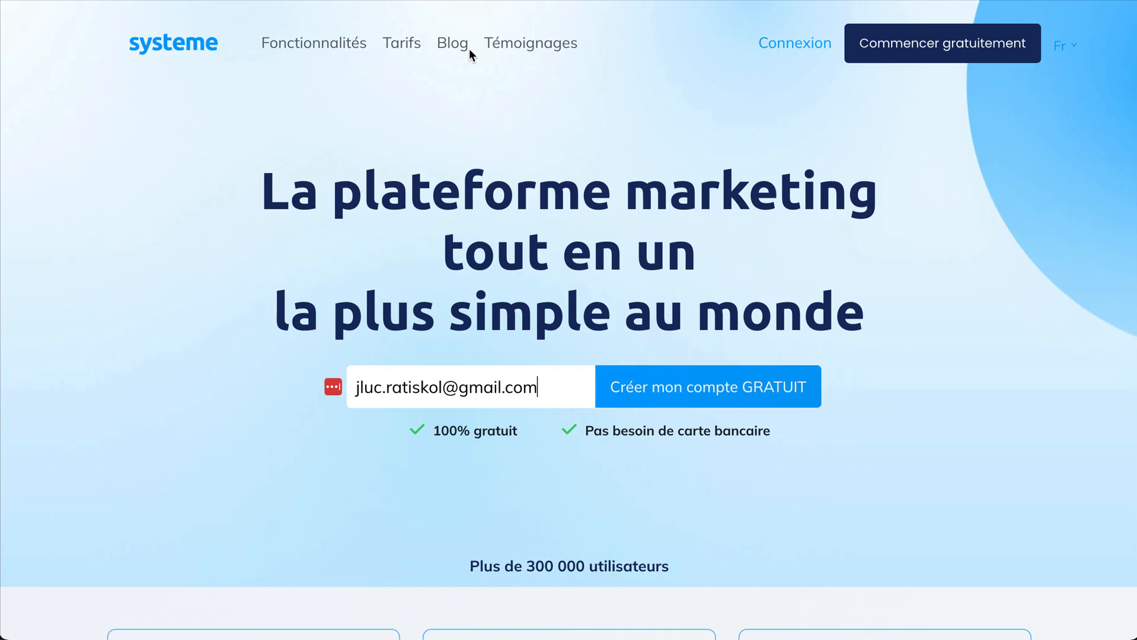
# - Examine the Gratuit plan on the pricing page, including its monthly price, contacts, email sending and sales funnel limits
pyautogui.click(402, 44)
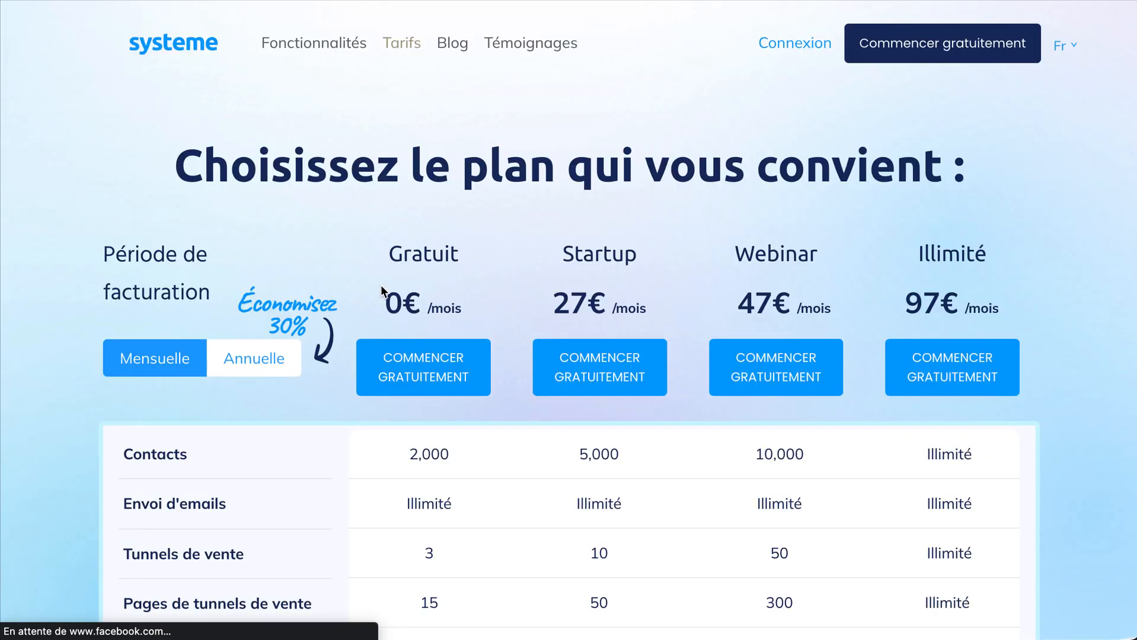
pyautogui.moveTo(389, 252); pyautogui.dragTo(482, 305)
pyautogui.scroll(-6, 504, 321)
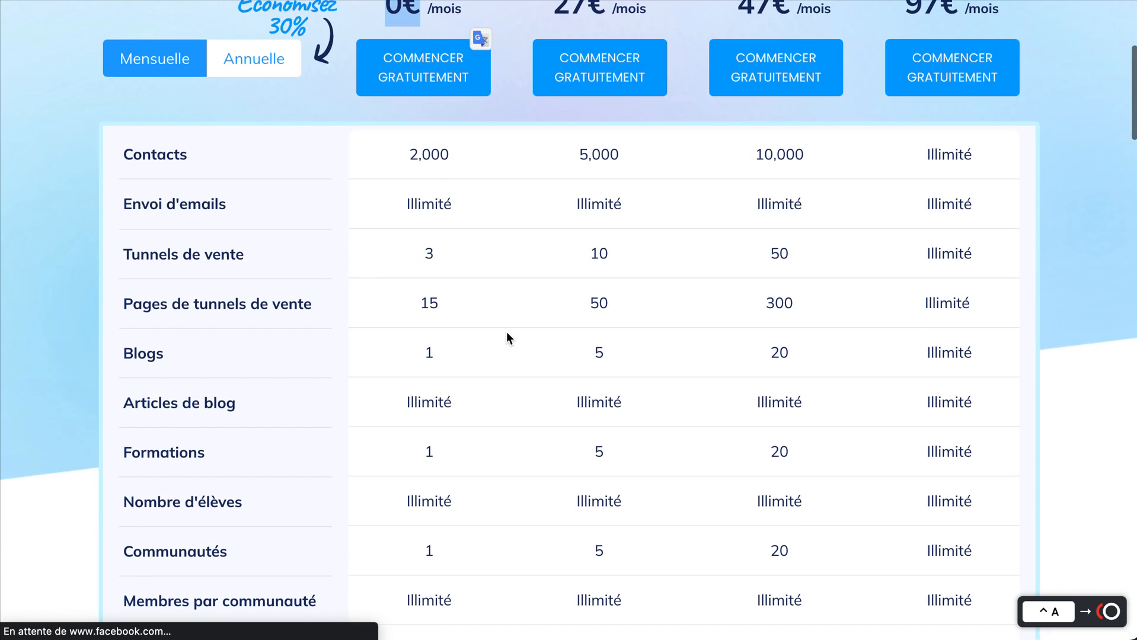
pyautogui.moveTo(394, 123); pyautogui.dragTo(406, 167)
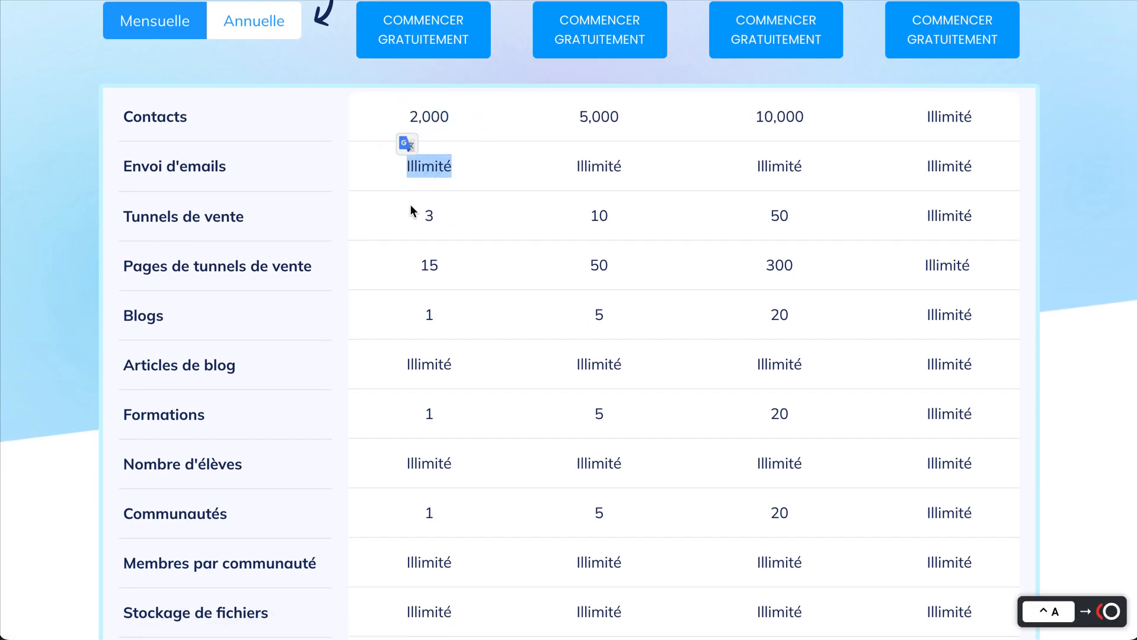
pyautogui.click(442, 218)
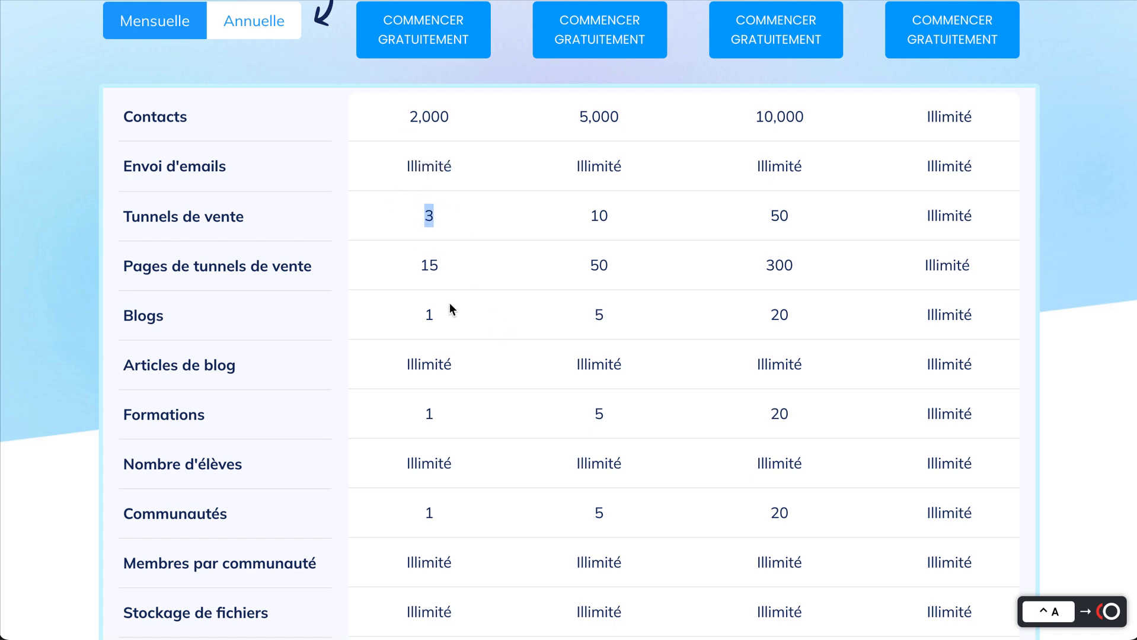
pyautogui.scroll(6, 451, 303)
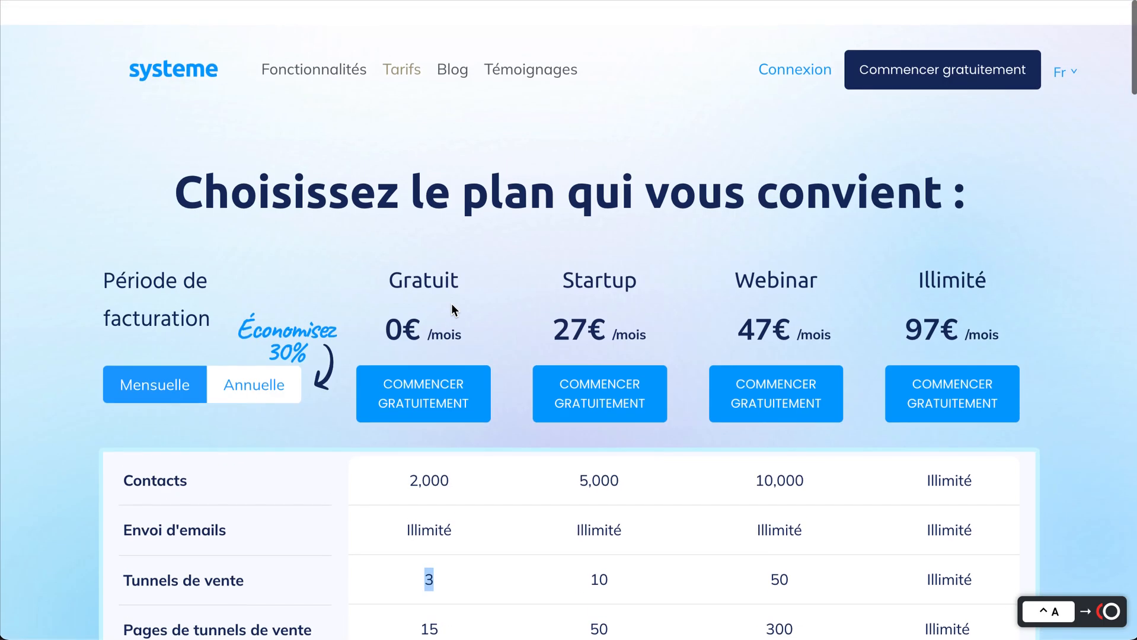
pyautogui.moveTo(382, 304)
pyautogui.mouseDown()
pyautogui.moveTo(537, 312)
pyautogui.moveTo(404, 305)
pyautogui.mouseUp()
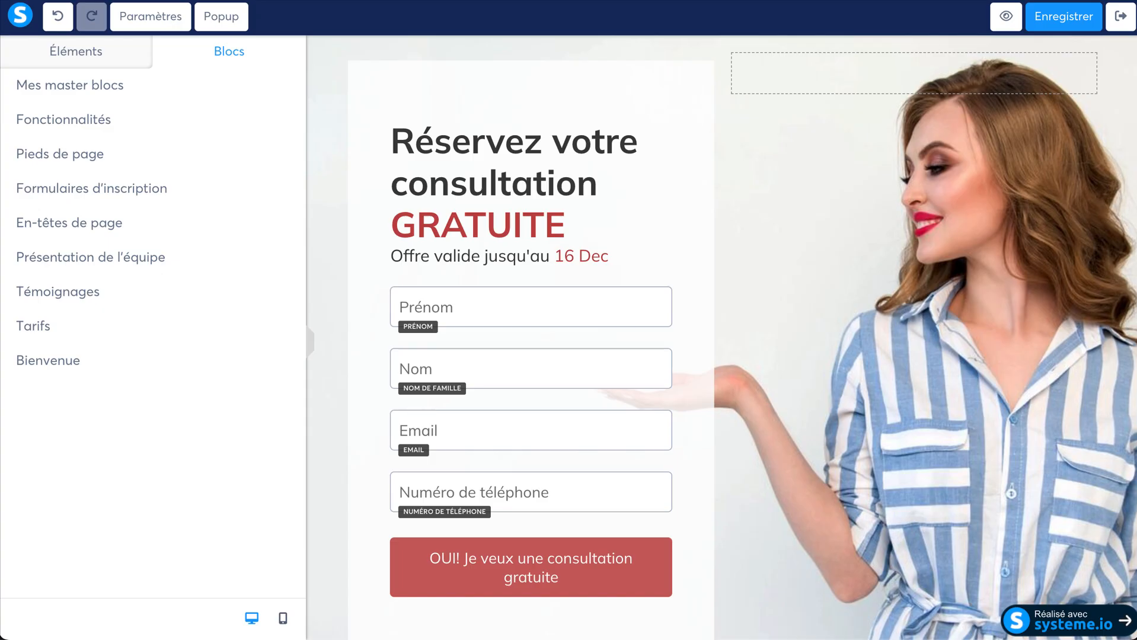
# - Switch back to the page editor, save the capture page and exit to the Landing funnel
pyautogui.click(1085, 24)
pyautogui.click(1120, 24)
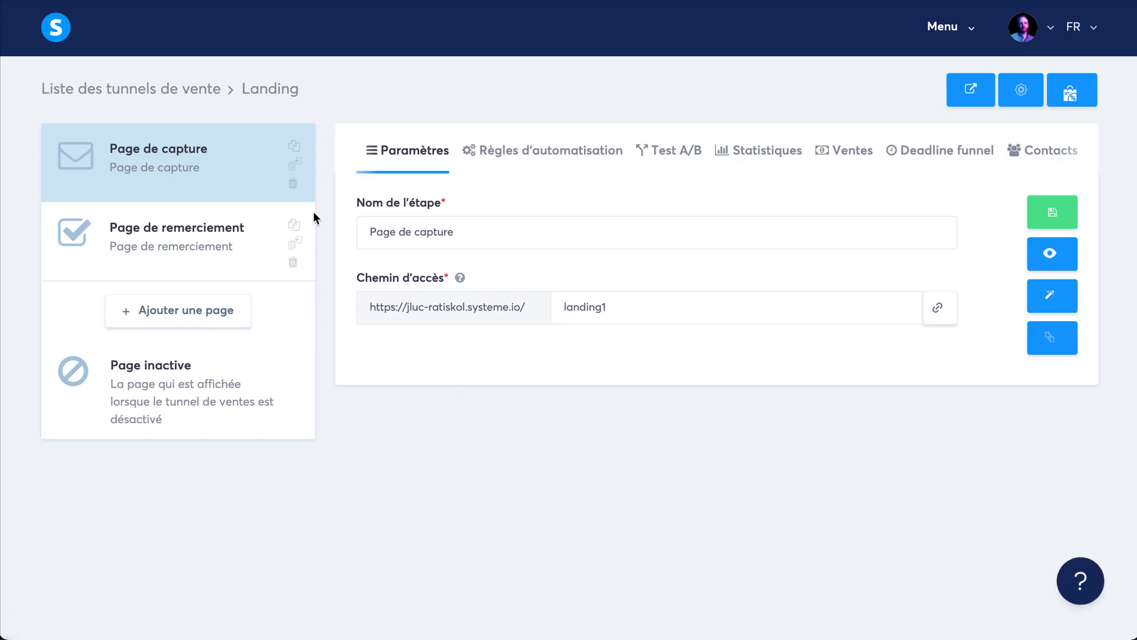
# - Add an automation rule to Page de capture with the trigger "Inscription sur la page (optin)"
pyautogui.click(163, 149)
pyautogui.click(526, 149)
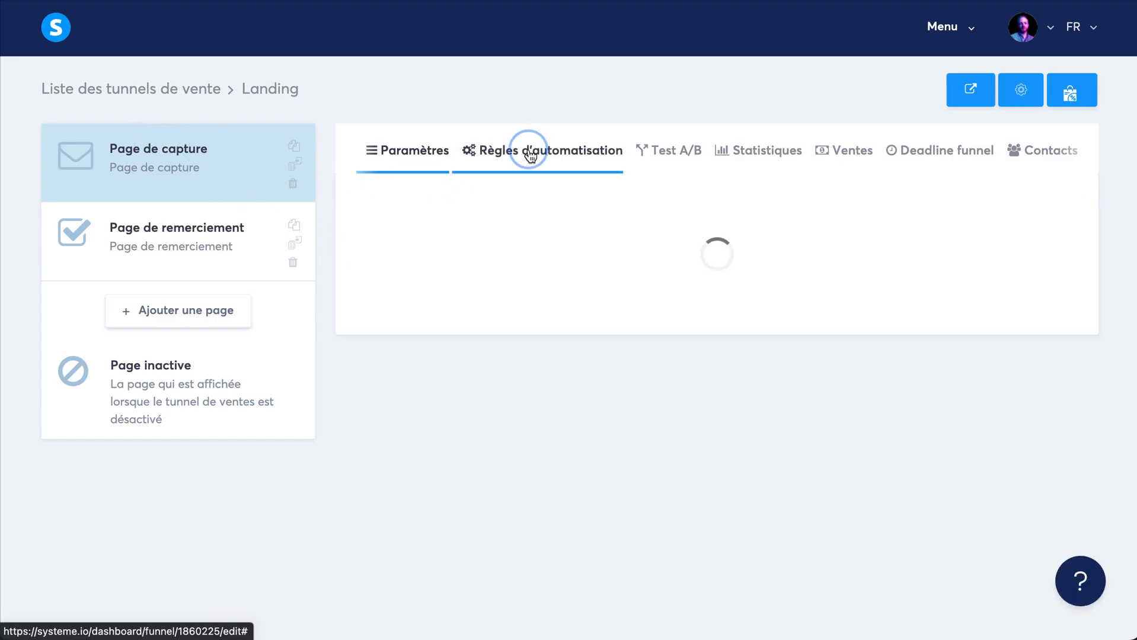
pyautogui.click(1003, 220)
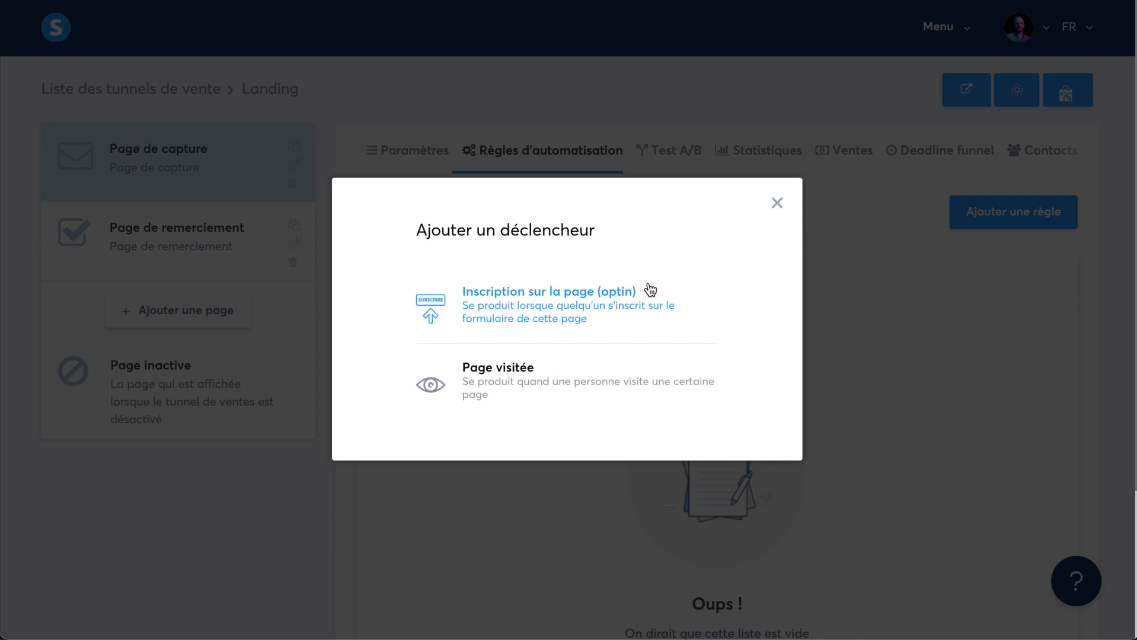
pyautogui.click(539, 313)
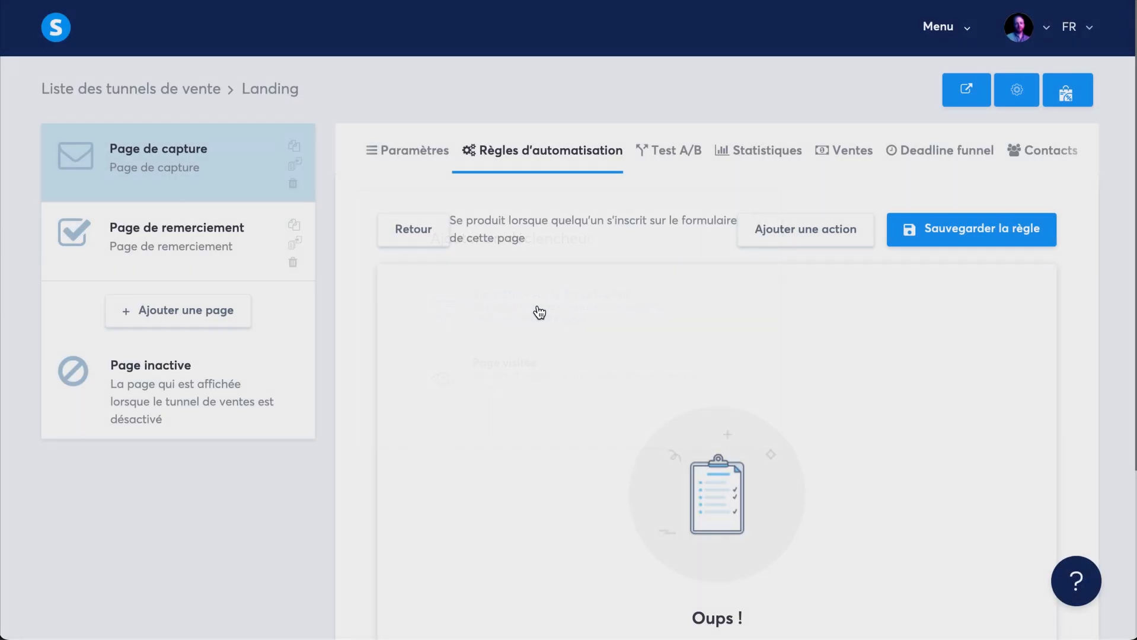
# - Add the action "Envoyer un email" to the rule and check which emails can be chosen
pyautogui.click(789, 228)
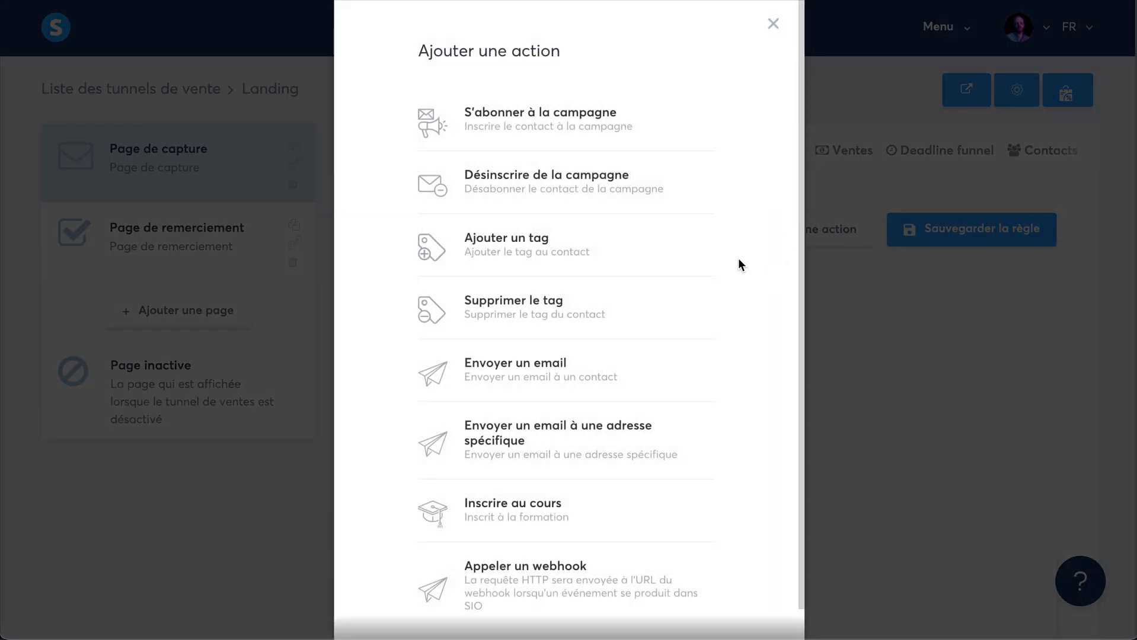
pyautogui.click(504, 381)
pyautogui.click(753, 338)
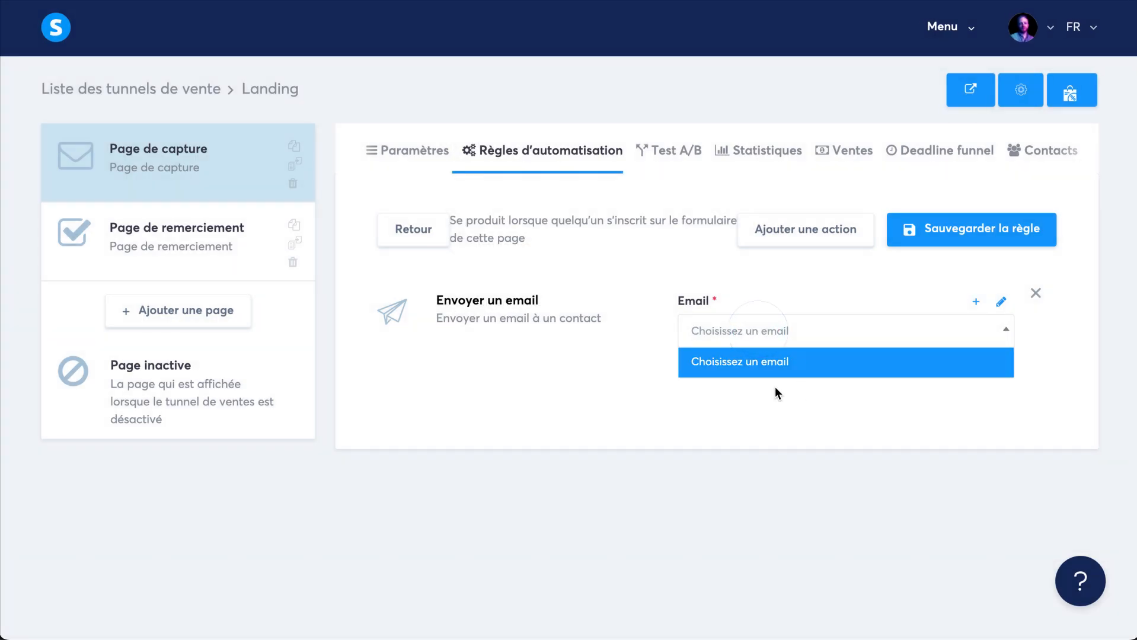
pyautogui.click(896, 284)
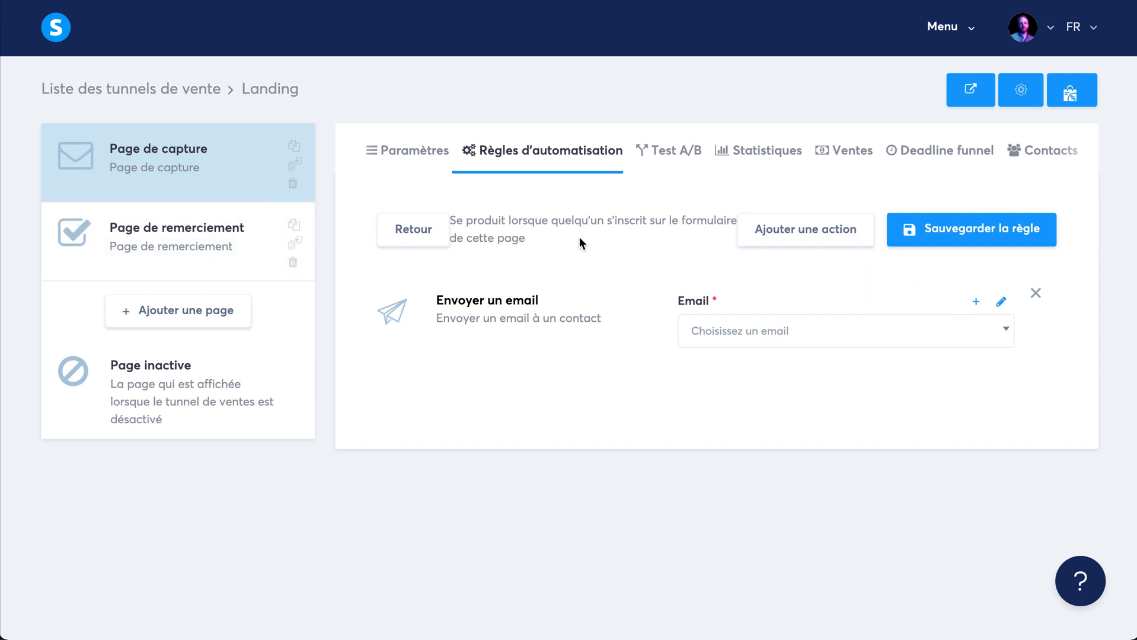
# - Review the email choices of the "Envoyer un email" action and return to the automation rules list without saving
pyautogui.click(922, 334)
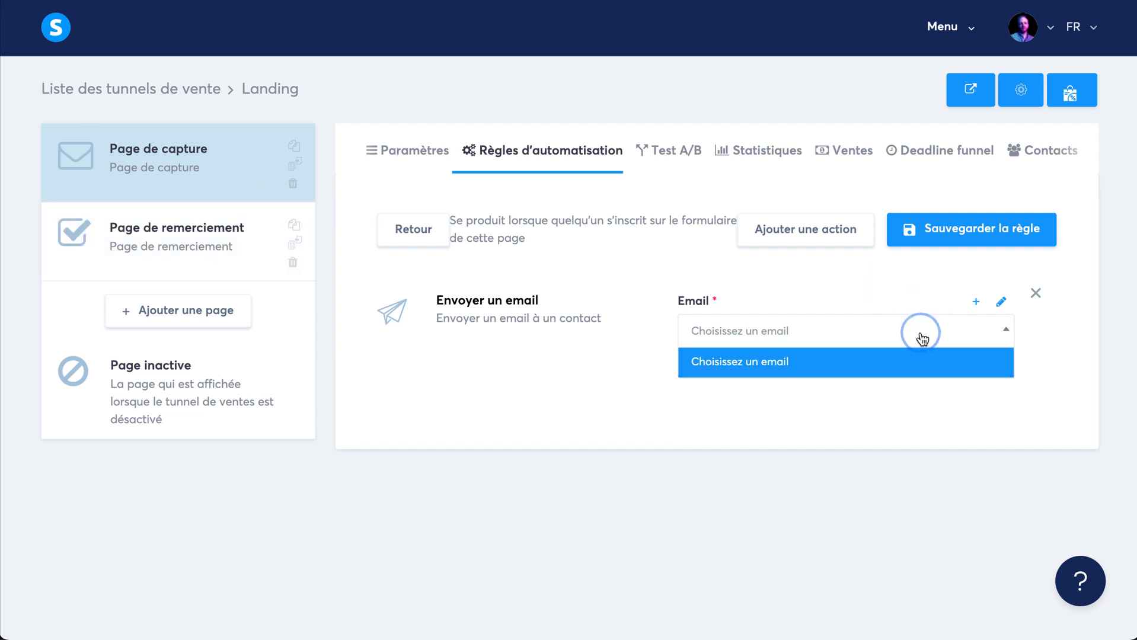
pyautogui.click(807, 401)
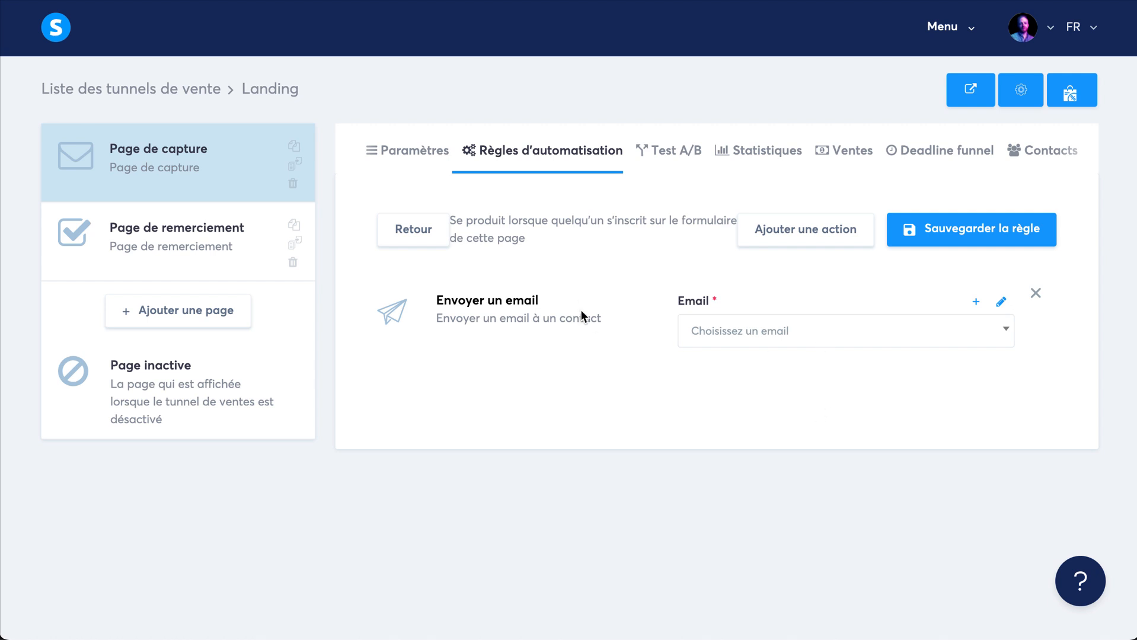
pyautogui.click(432, 230)
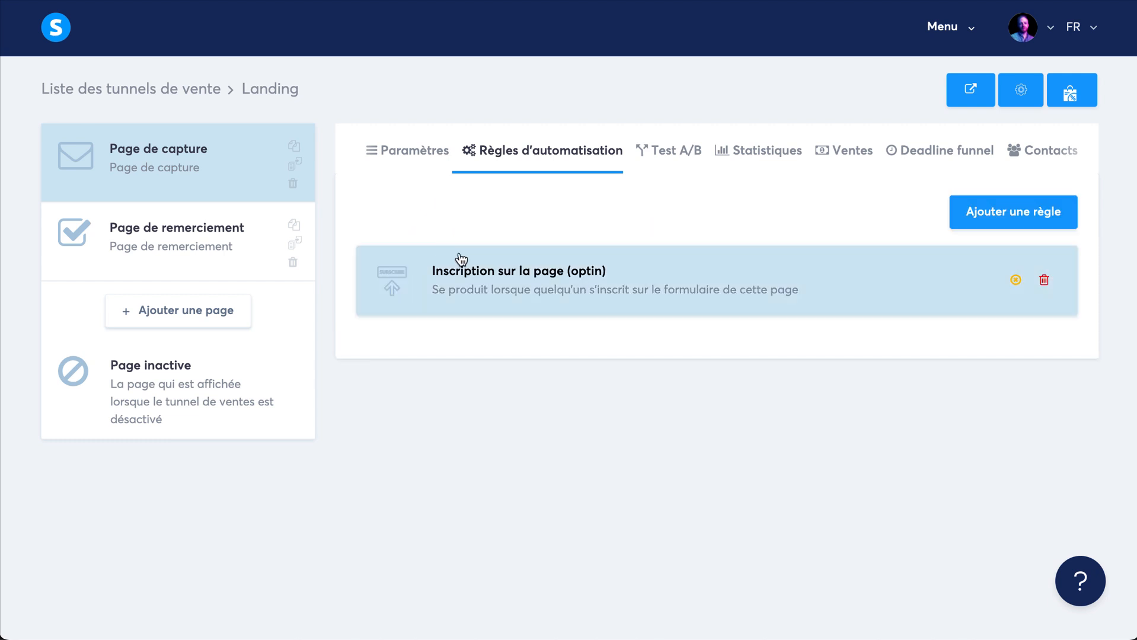
# - Leave the funnel for the dashboard and reopen the Landing funnel from the list of funnels
pyautogui.click(187, 94)
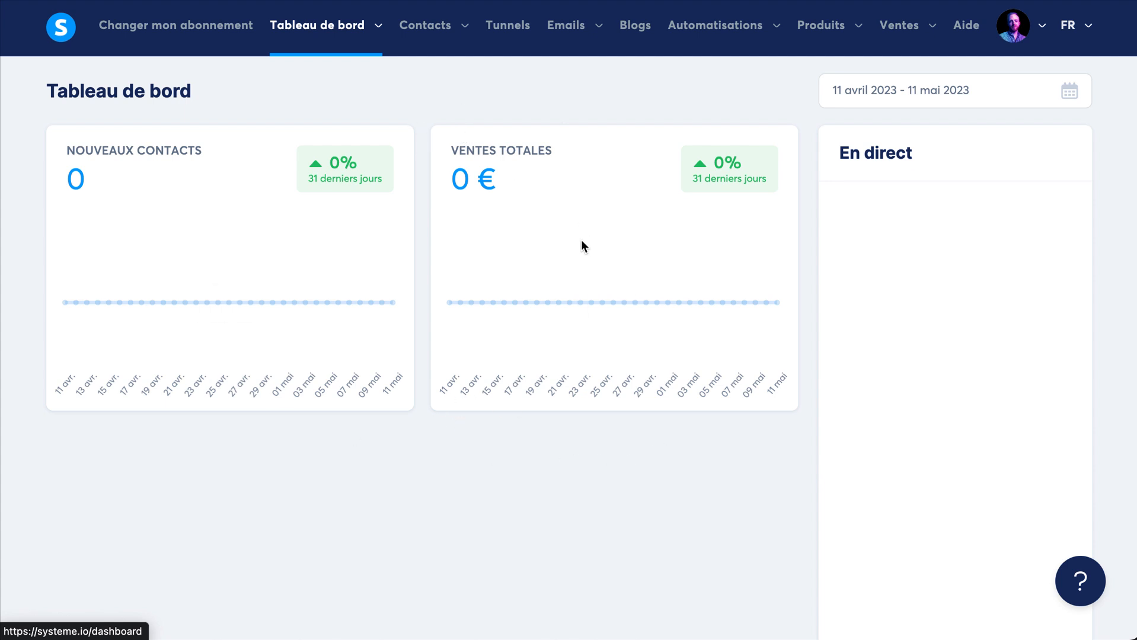
pyautogui.click(514, 34)
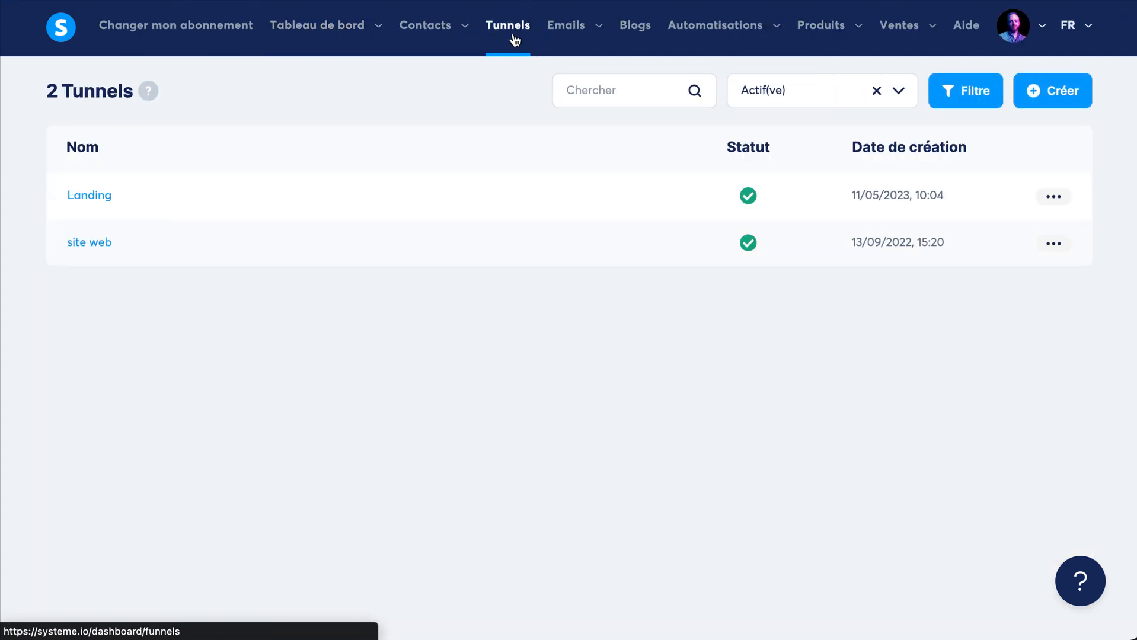
pyautogui.click(82, 194)
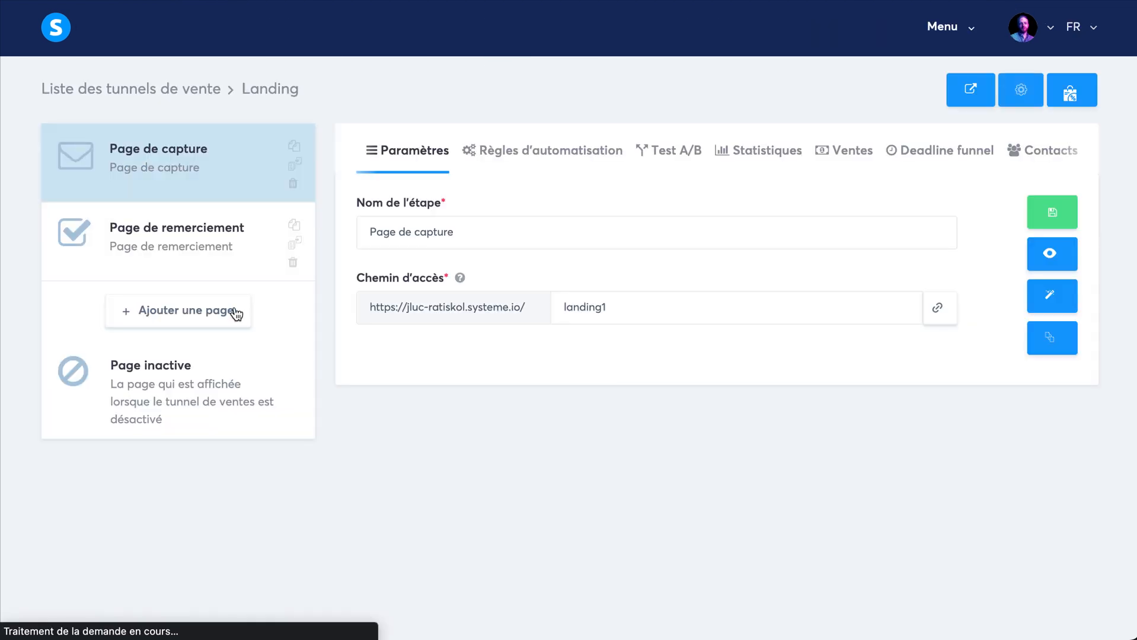
# - Examine the capture page's step name and access path, the account options, and the domain part of the page address
pyautogui.click(516, 243)
pyautogui.click(633, 313)
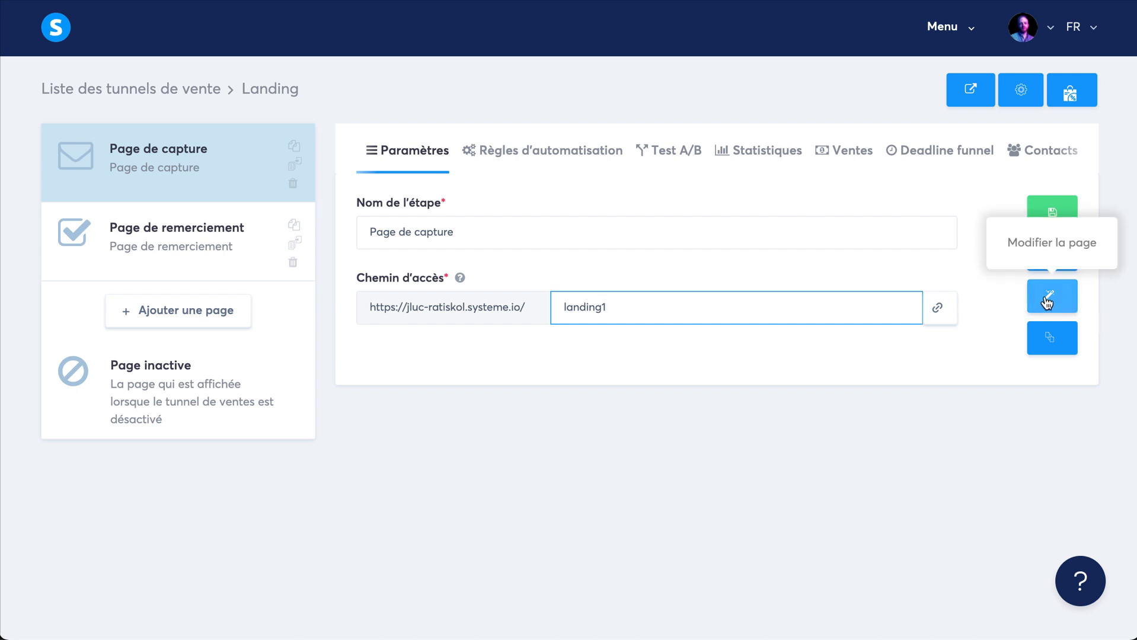
pyautogui.click(1055, 32)
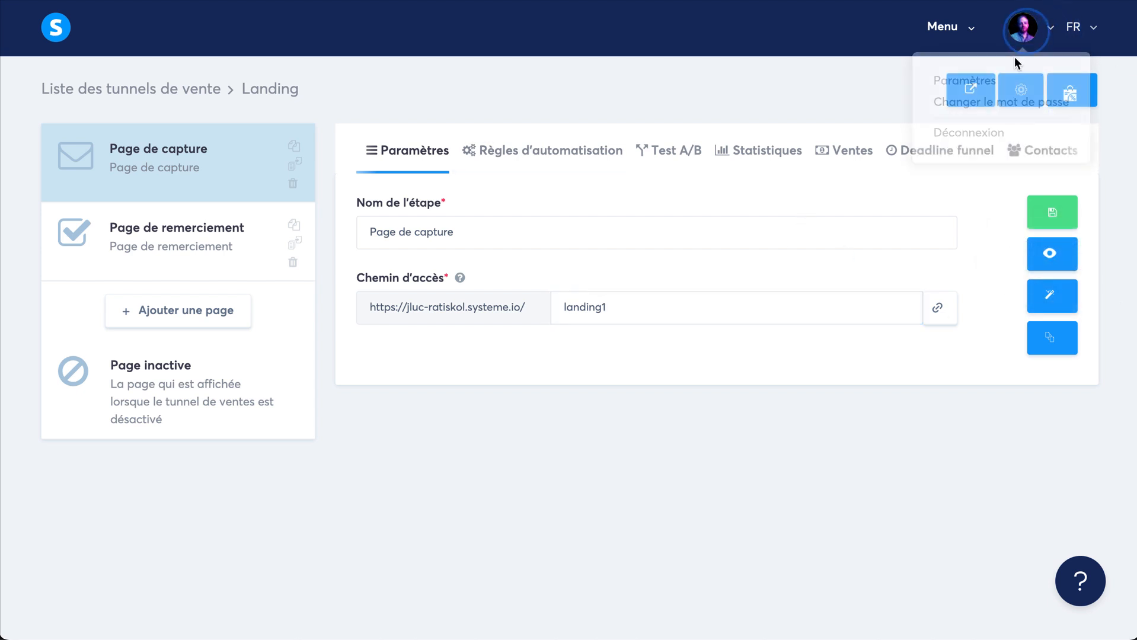
pyautogui.click(1023, 31)
pyautogui.moveTo(1029, 39)
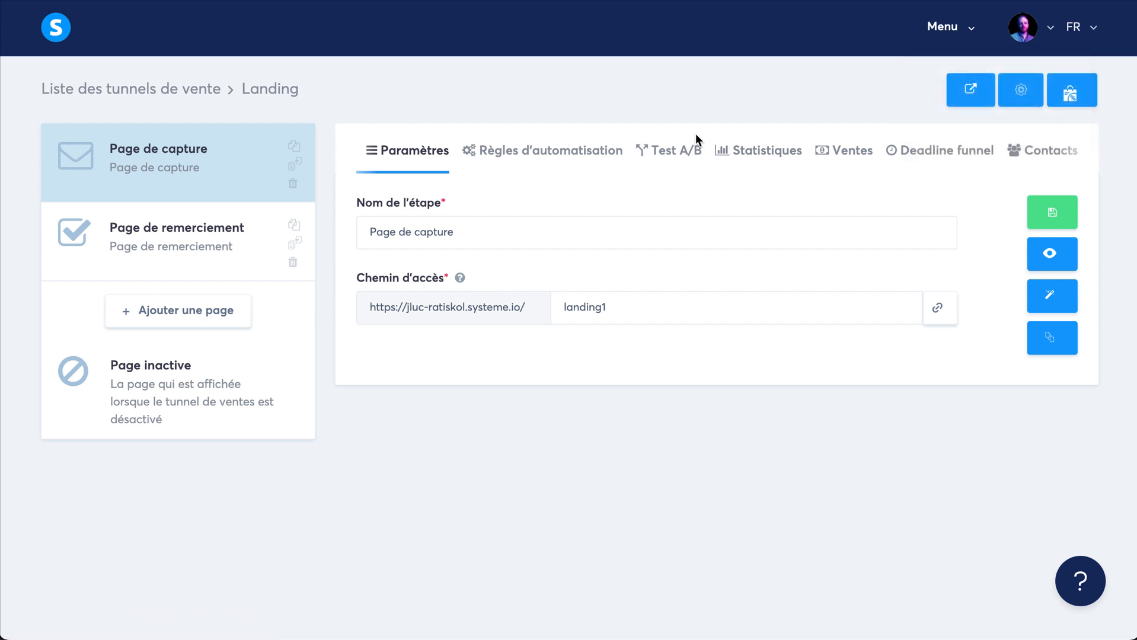
pyautogui.moveTo(525, 306); pyautogui.dragTo(384, 307)
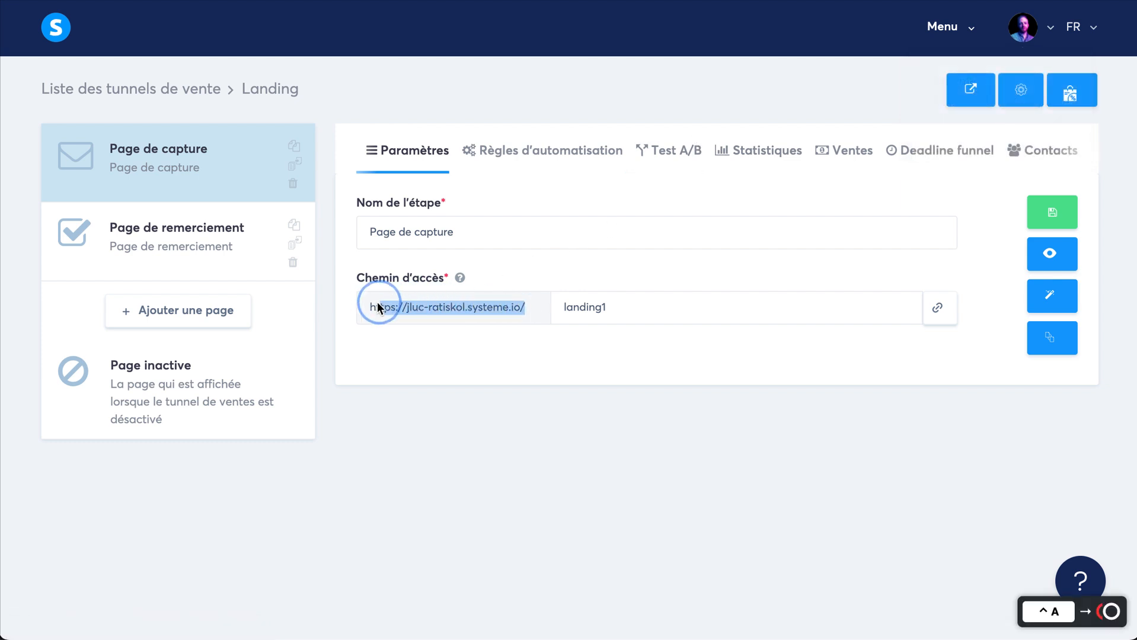
pyautogui.click(817, 365)
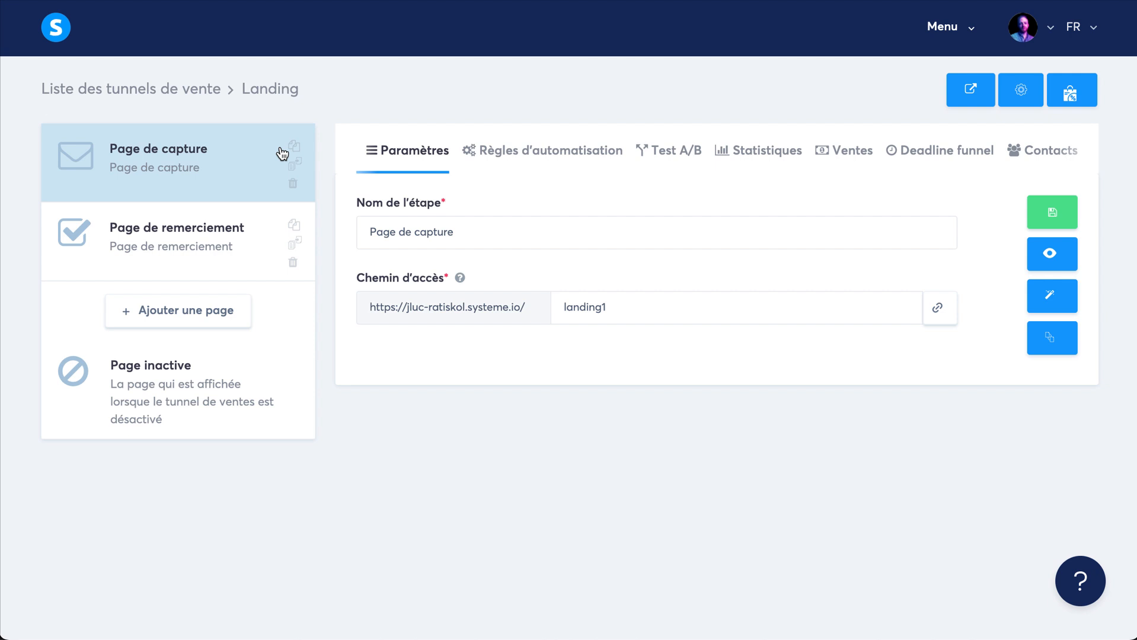
# - Preview the capture page and test the required Prénom and Nom fields of the free consultation form by leaving them empty
pyautogui.click(1047, 258)
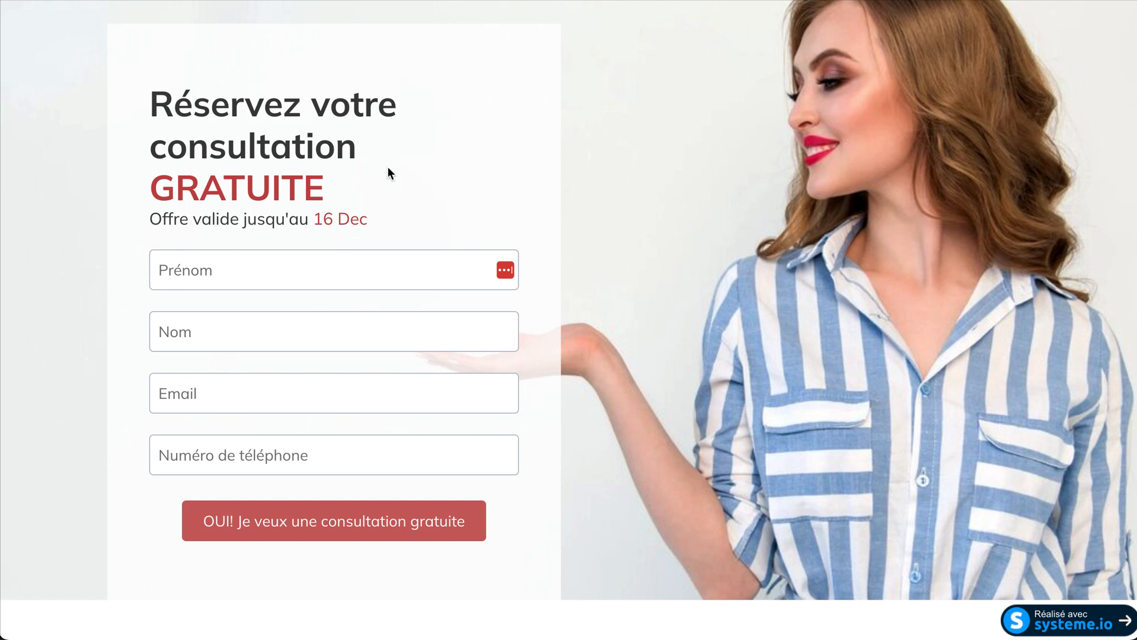
pyautogui.click(319, 262)
pyautogui.click(109, 376)
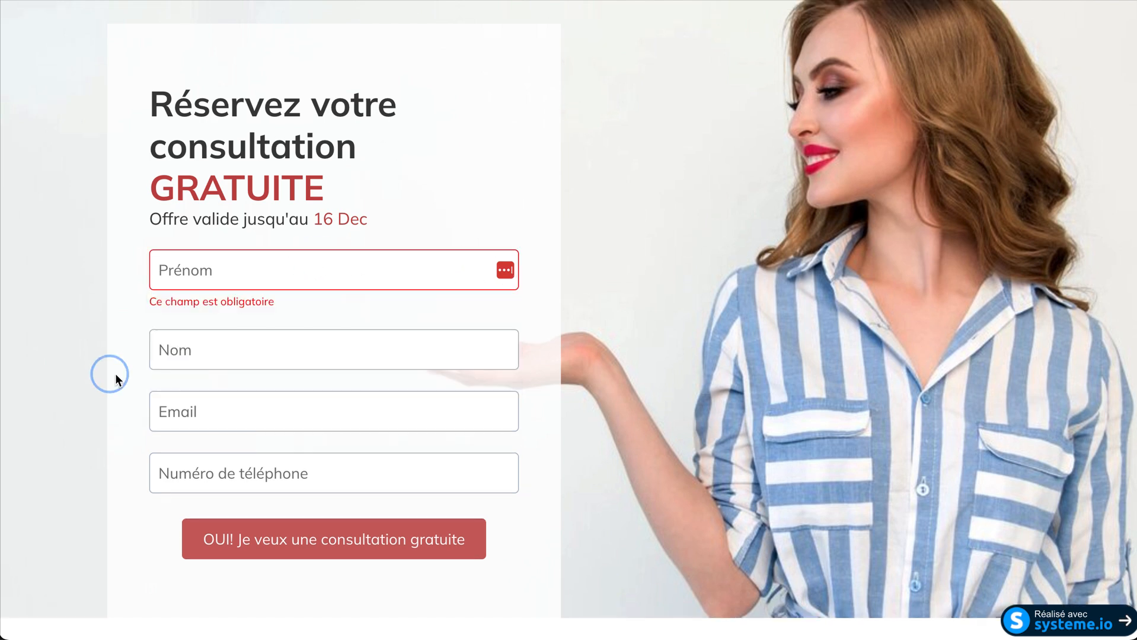
pyautogui.click(218, 354)
pyautogui.click(264, 500)
# - Test the empty Prénom and Date de naissance fields of the ebook download form and look through the rest of the page
pyautogui.scroll(-12, 263, 500)
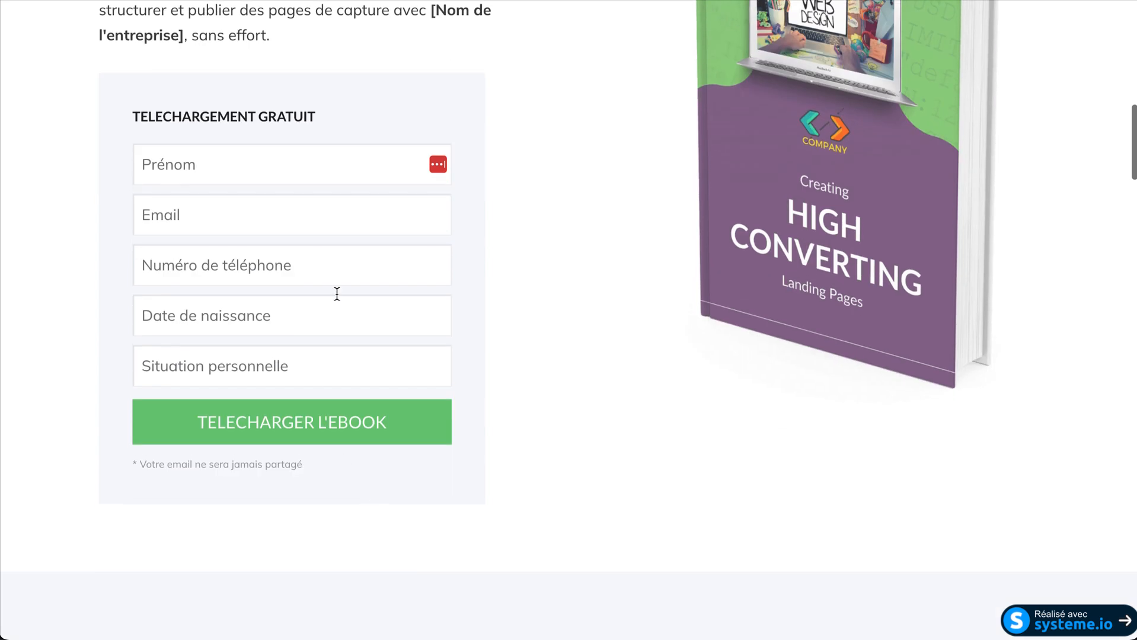
pyautogui.click(190, 171)
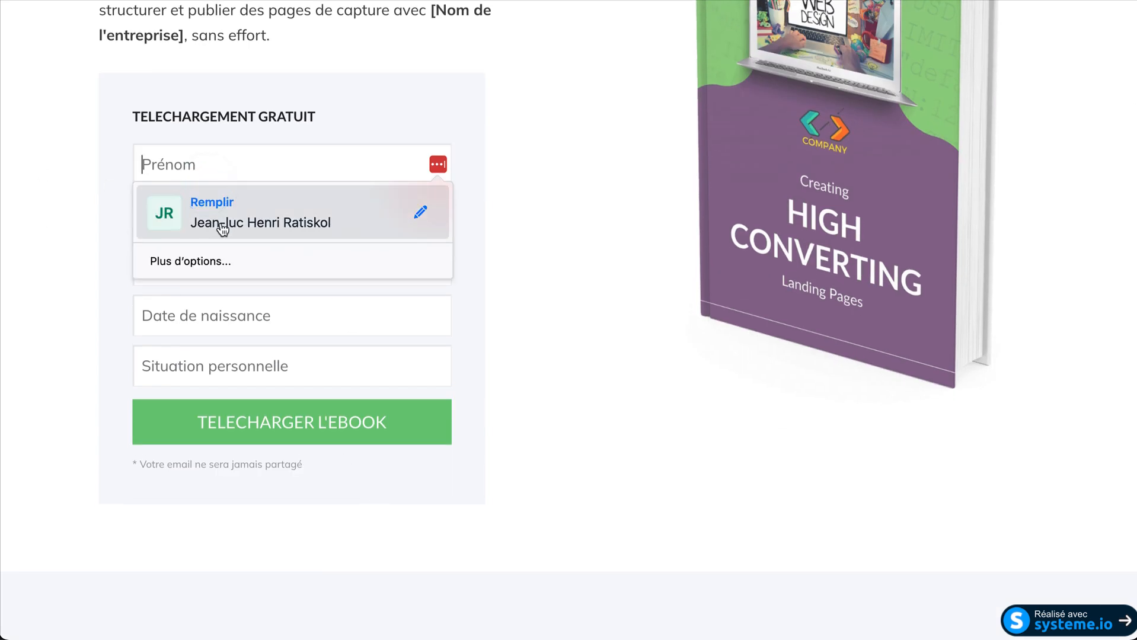
pyautogui.click(104, 223)
pyautogui.click(240, 343)
pyautogui.click(71, 320)
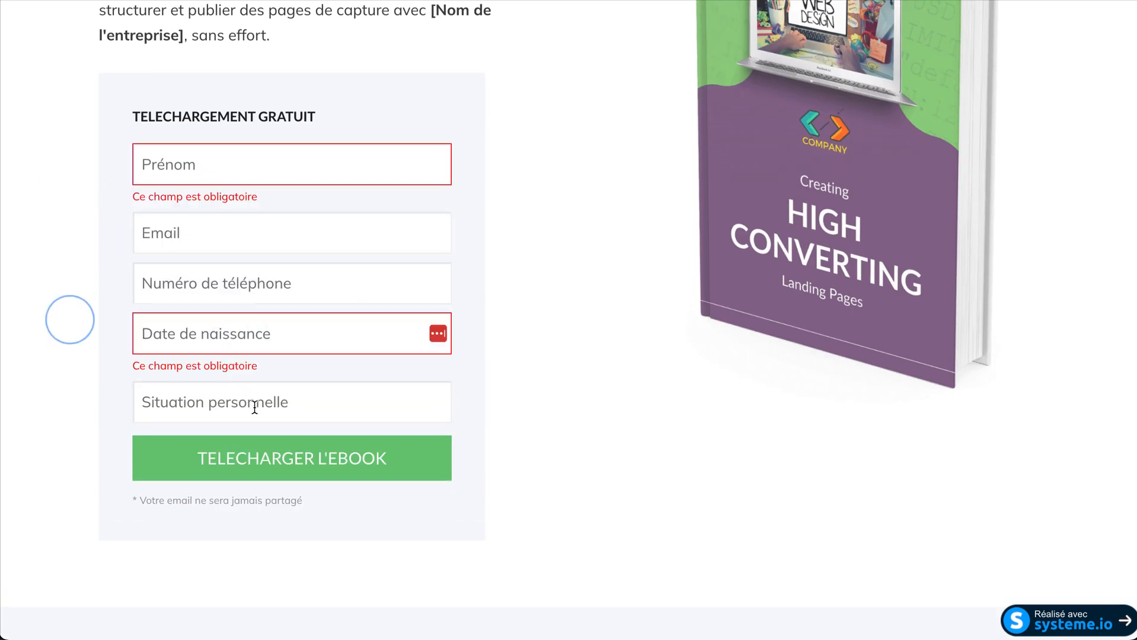
pyautogui.scroll(-3, 535, 429)
pyautogui.scroll(-10, 552, 415)
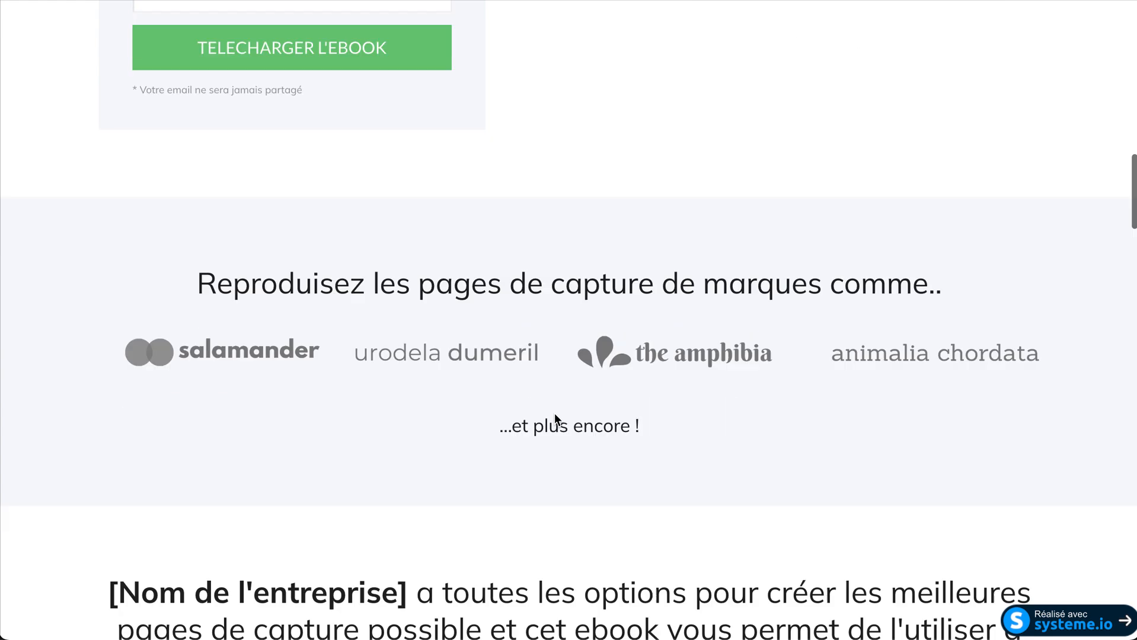
pyautogui.scroll(-13, 560, 414)
pyautogui.scroll(20, 555, 420)
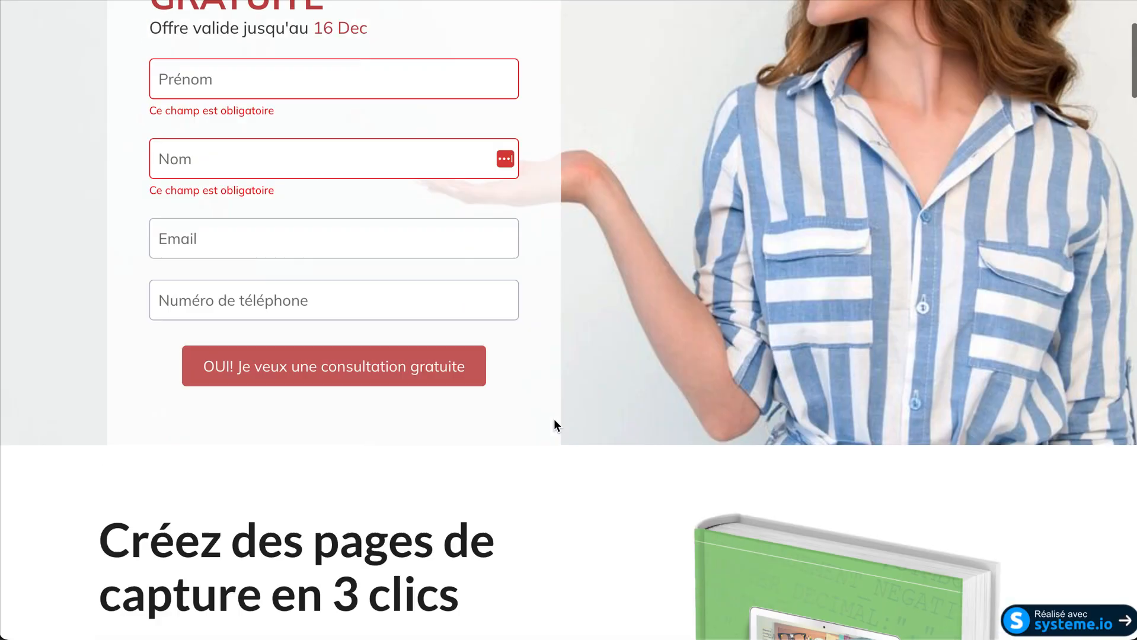